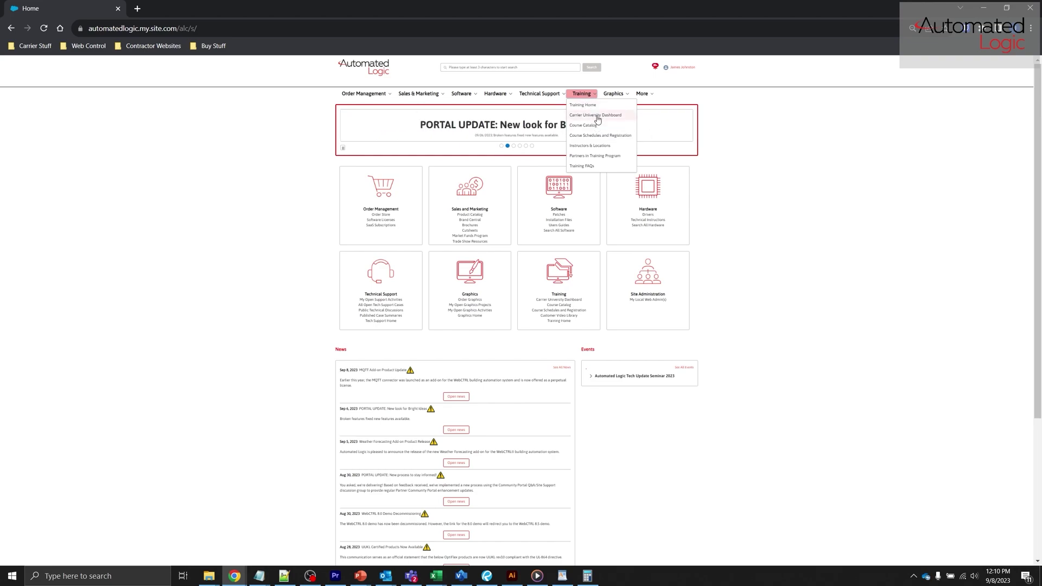
Open the Carrier University dashboard and search its learning catalog for "svg".
{"action": "left_click", "coordinate": [594, 116]}
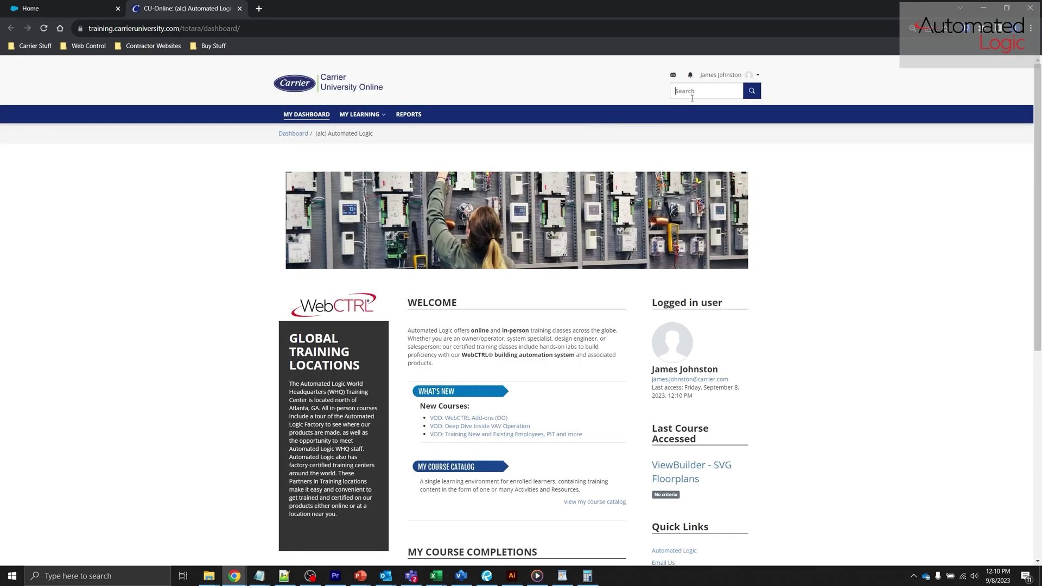
{"action": "type", "text": "svg"}
{"action": "key", "text": "Return"}
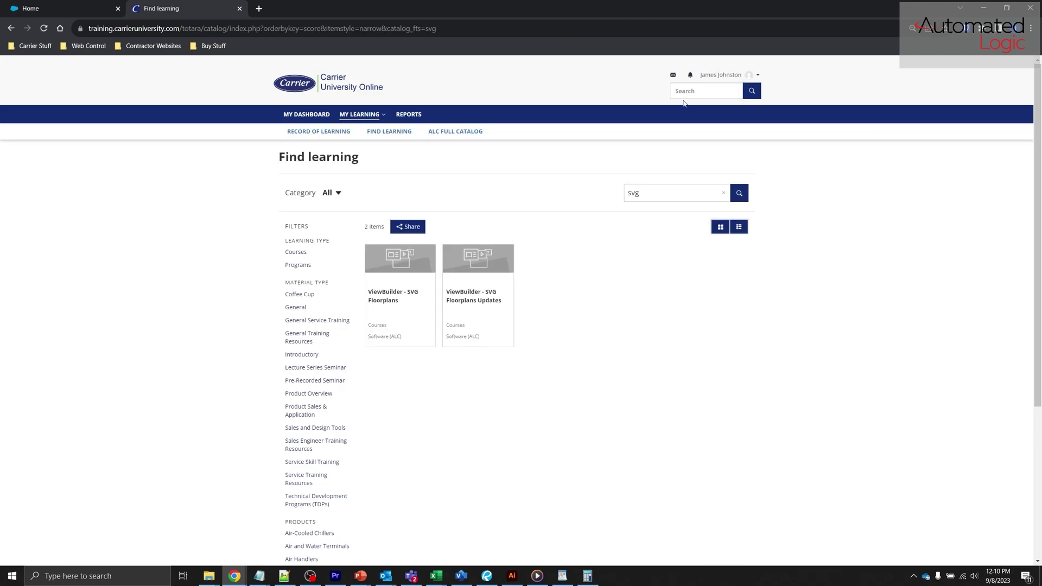
Open the ViewBuilder - SVG Floorplans course and look through its list of course videos.
{"action": "left_click", "coordinate": [385, 303]}
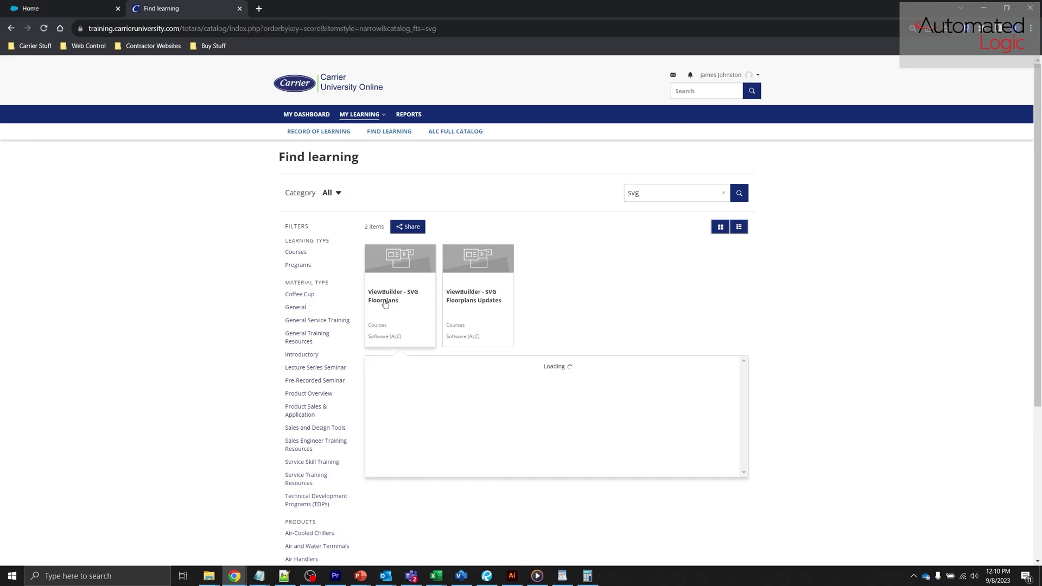
{"action": "left_click_drag", "start_coordinate": [395, 400], "coordinate": [491, 402]}
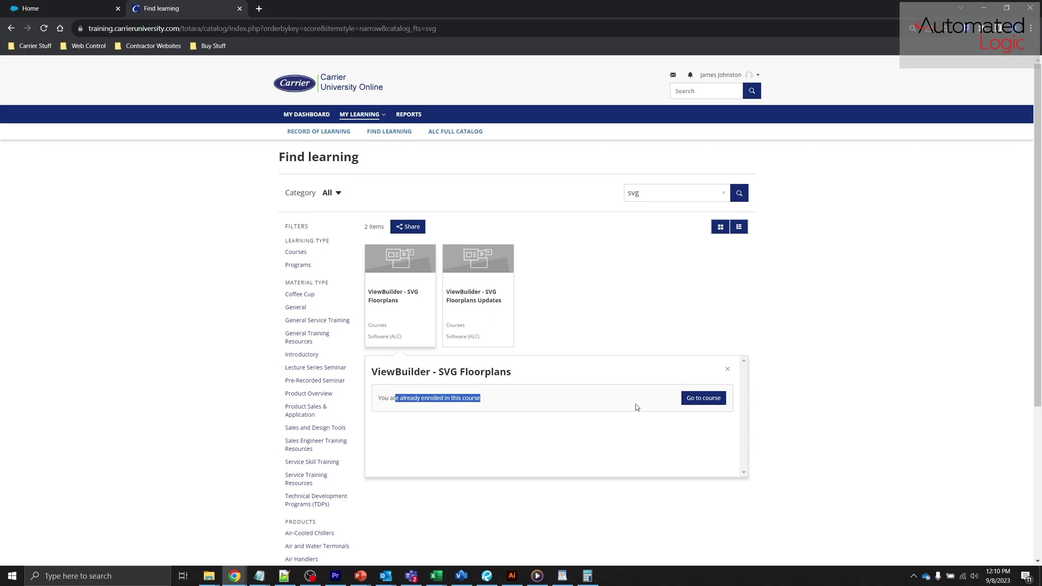
{"action": "left_click", "coordinate": [706, 399]}
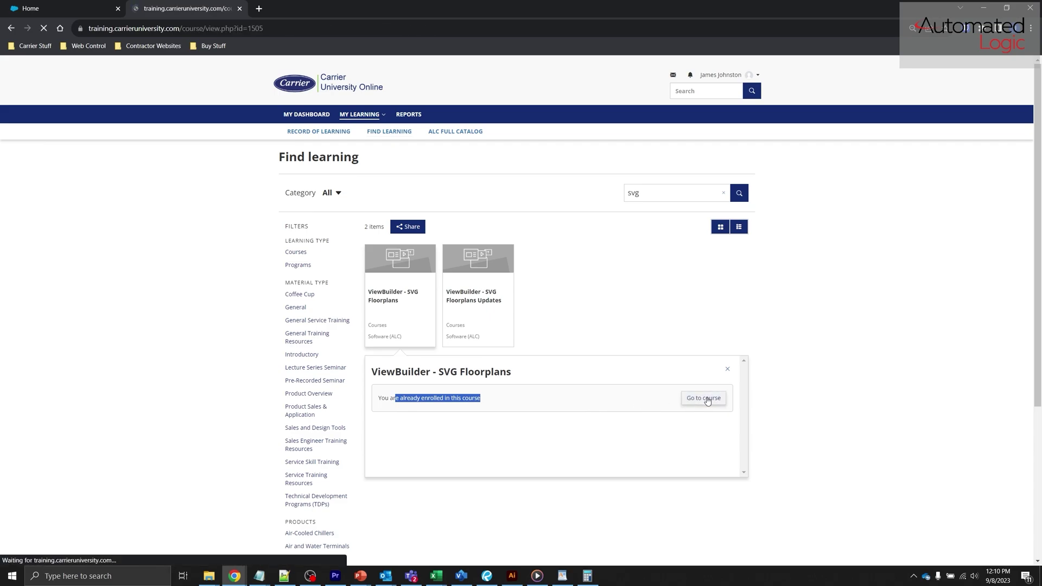
{"action": "scroll", "coordinate": [707, 401], "scroll_direction": "down", "scroll_amount": 6}
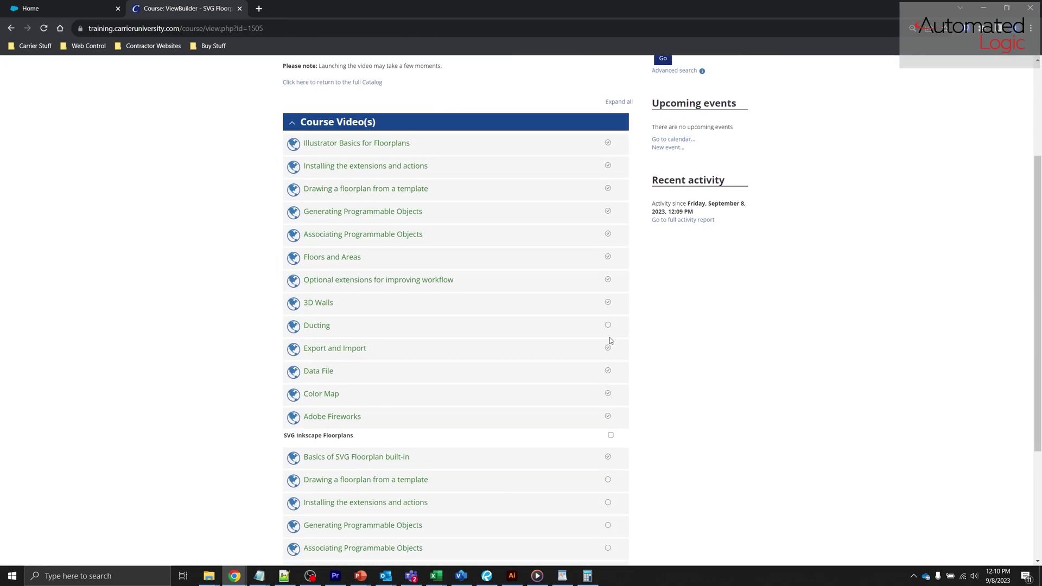
{"action": "scroll", "coordinate": [615, 344], "scroll_direction": "up", "scroll_amount": 4}
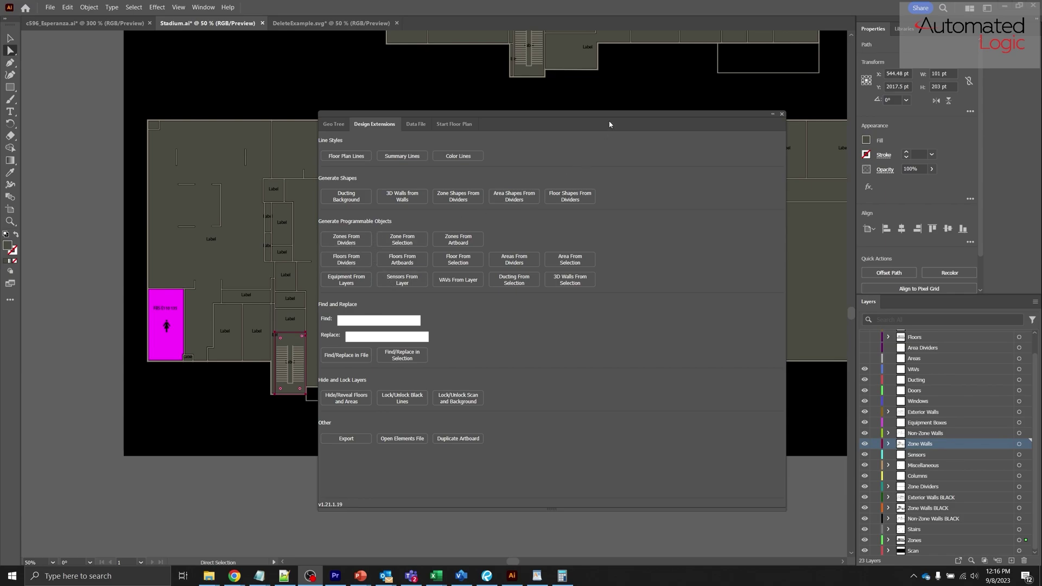
Clear the design extensions window off the Stadium floorplan and select the black scan background.
{"action": "left_click_drag", "start_coordinate": [582, 114], "coordinate": [351, 146]}
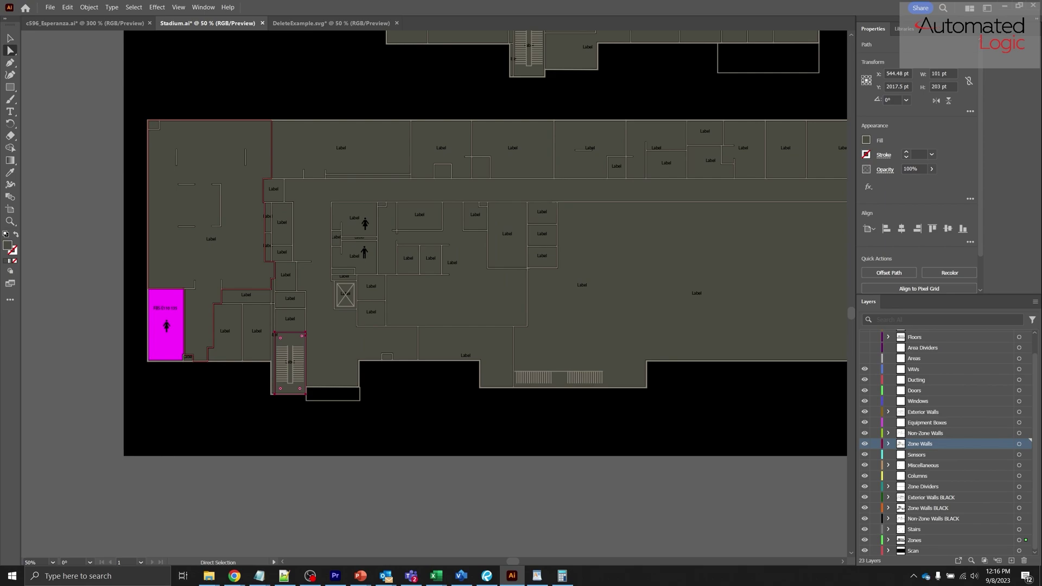
{"action": "left_click", "coordinate": [256, 434]}
{"action": "key", "text": "ctrl+plus"}
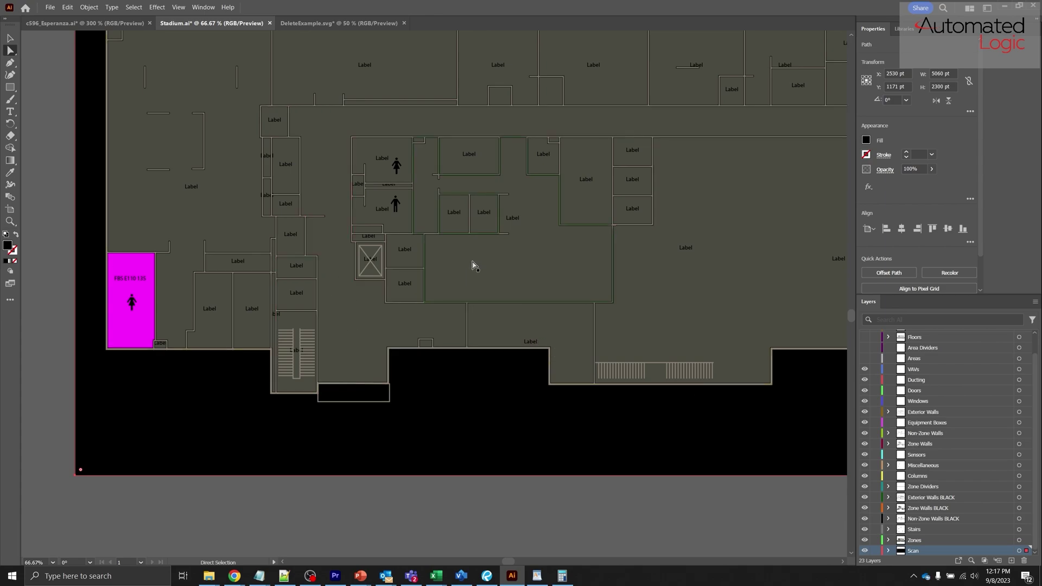
Highlight the Areas, VAVs, Equipment Boxes and Zones layers one after another to review the layer structure.
{"action": "scroll", "coordinate": [458, 266], "scroll_direction": "up", "scroll_amount": 1}
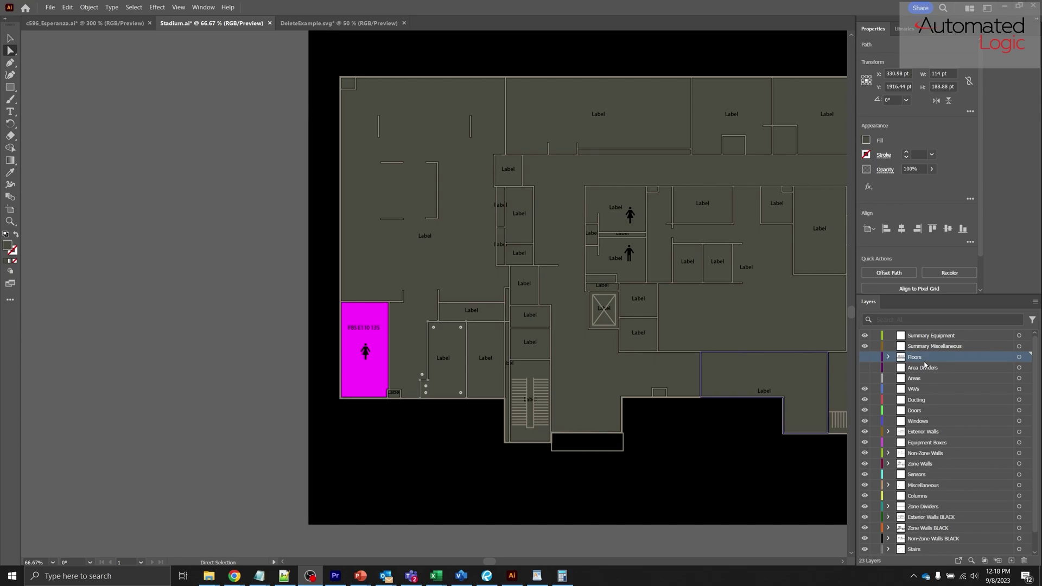
{"action": "left_click", "coordinate": [920, 380]}
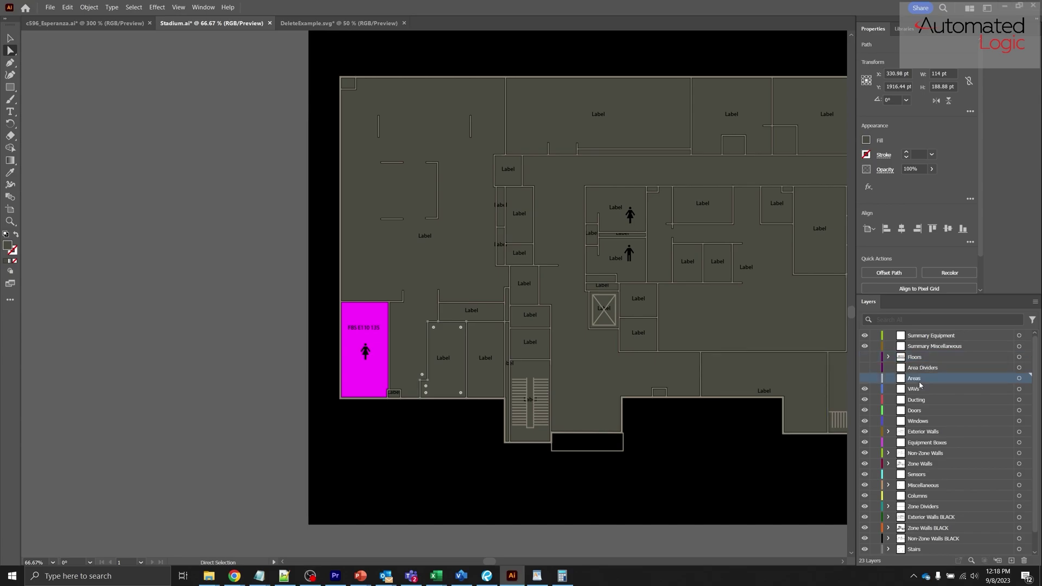
{"action": "left_click", "coordinate": [920, 390]}
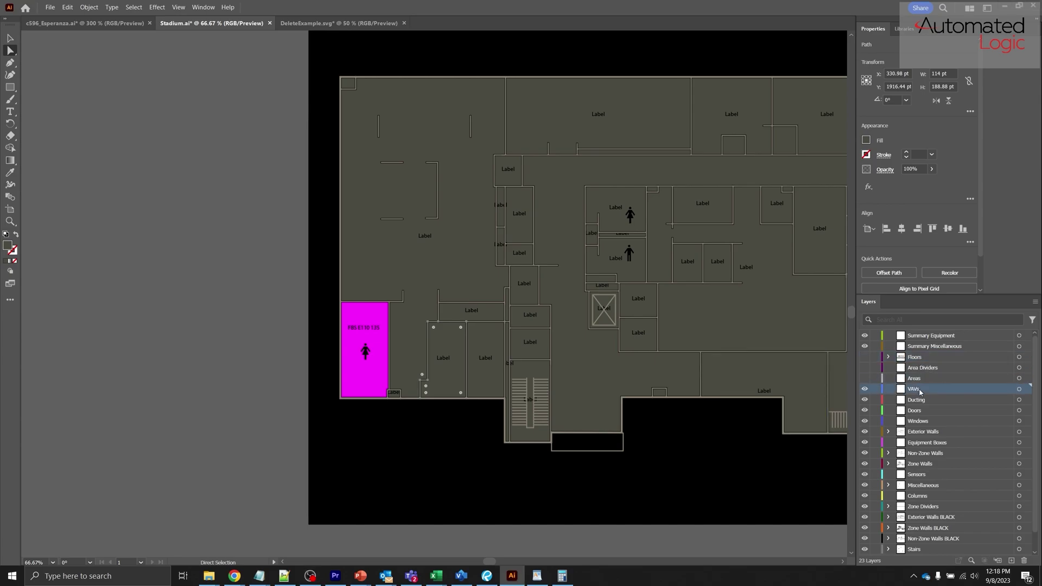
{"action": "left_click", "coordinate": [936, 444]}
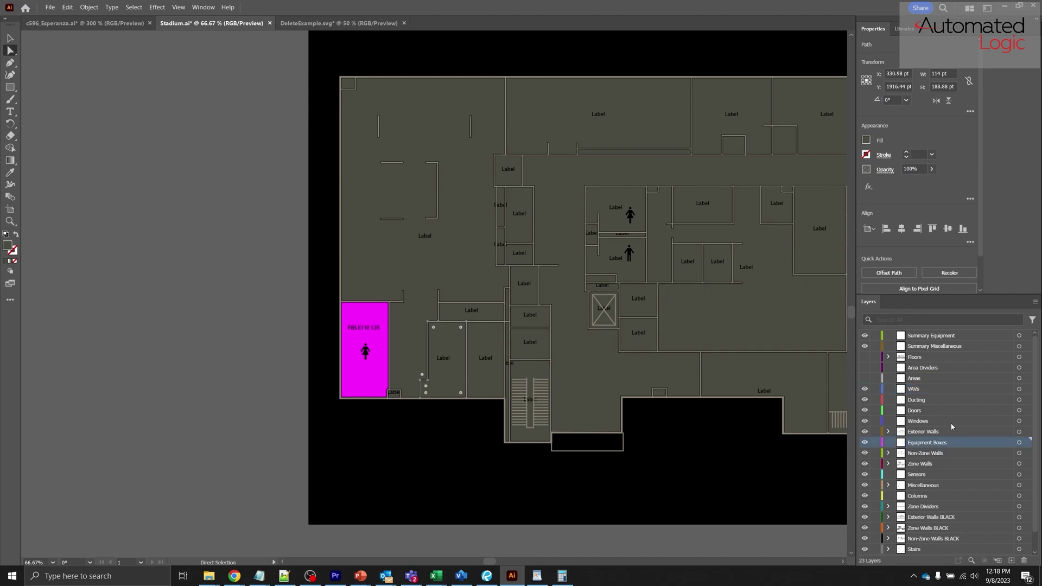
{"action": "scroll", "coordinate": [949, 466], "scroll_direction": "down", "scroll_amount": 1}
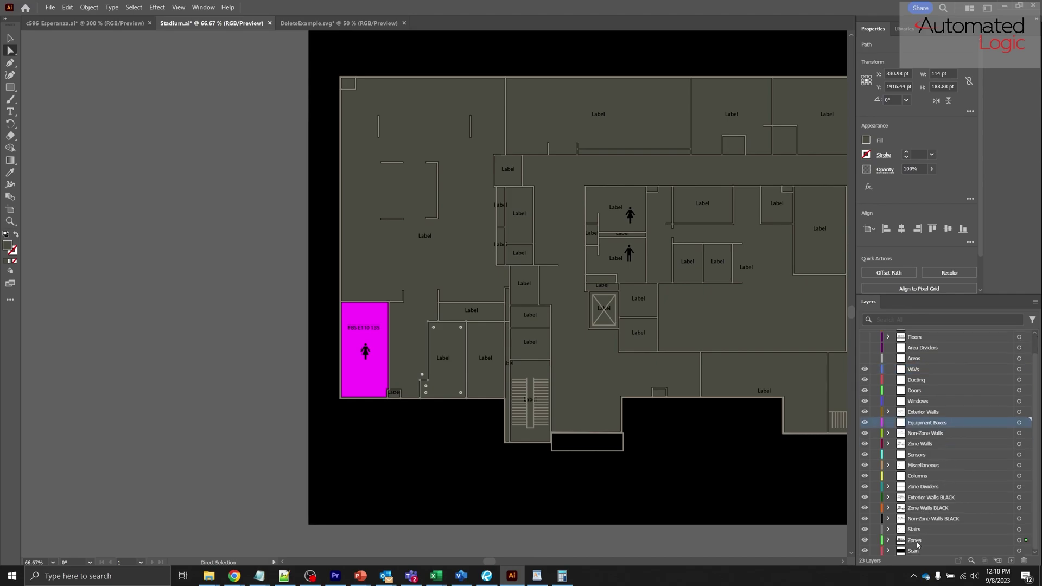
{"action": "left_click", "coordinate": [945, 541]}
Select the magenta restroom zone to examine its fill path within the Zones layer.
{"action": "key", "text": "ctrl+equal"}
{"action": "key", "text": "ctrl+equal"}
{"action": "key", "text": "ctrl+equal"}
{"action": "key", "text": "ctrl+equal"}
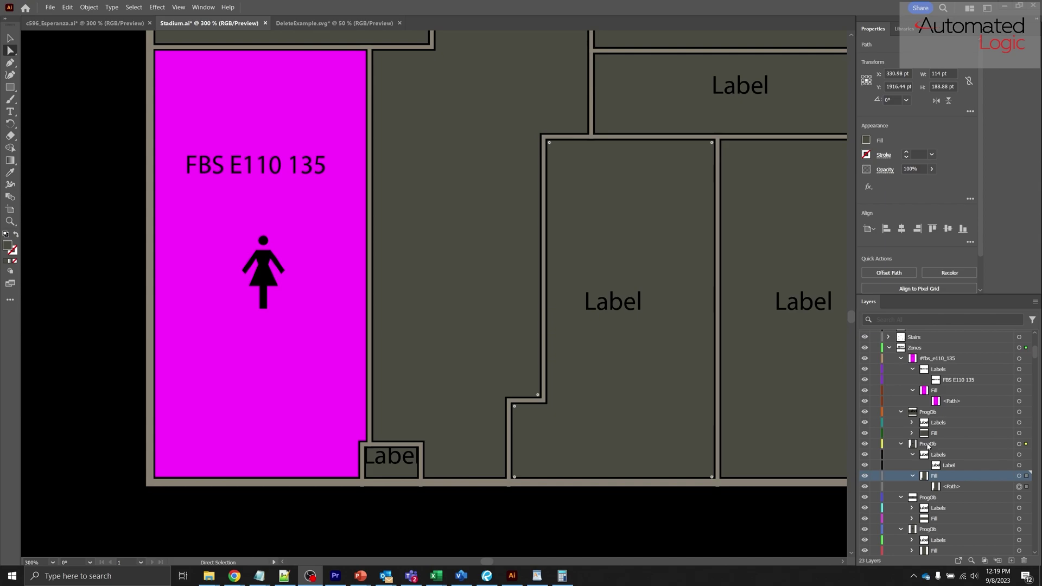
{"action": "left_click", "coordinate": [262, 355]}
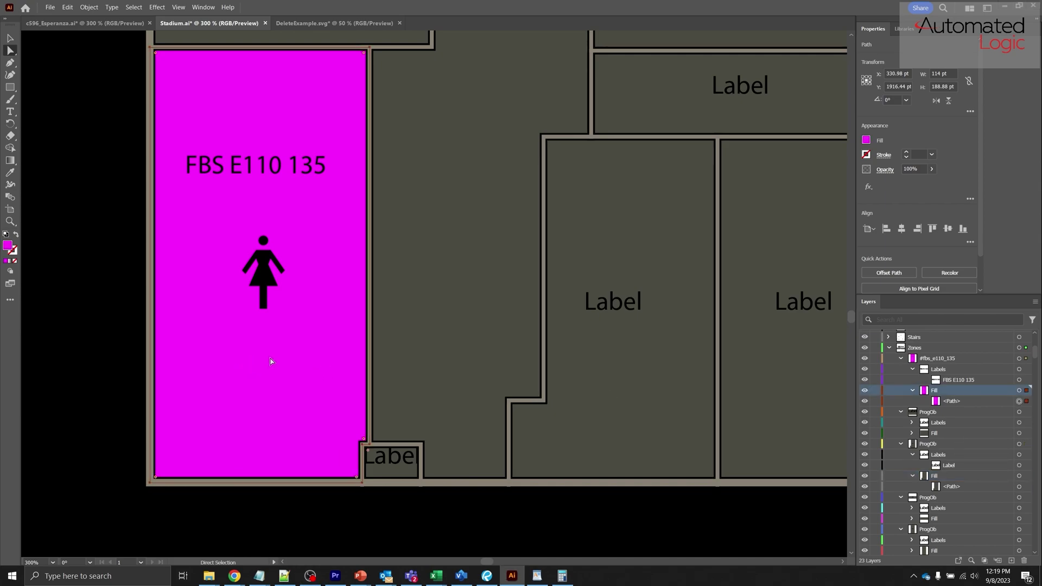
Examine the FBS E110 135 text inside the magenta zone's Labels group.
{"action": "left_click", "coordinate": [946, 369]}
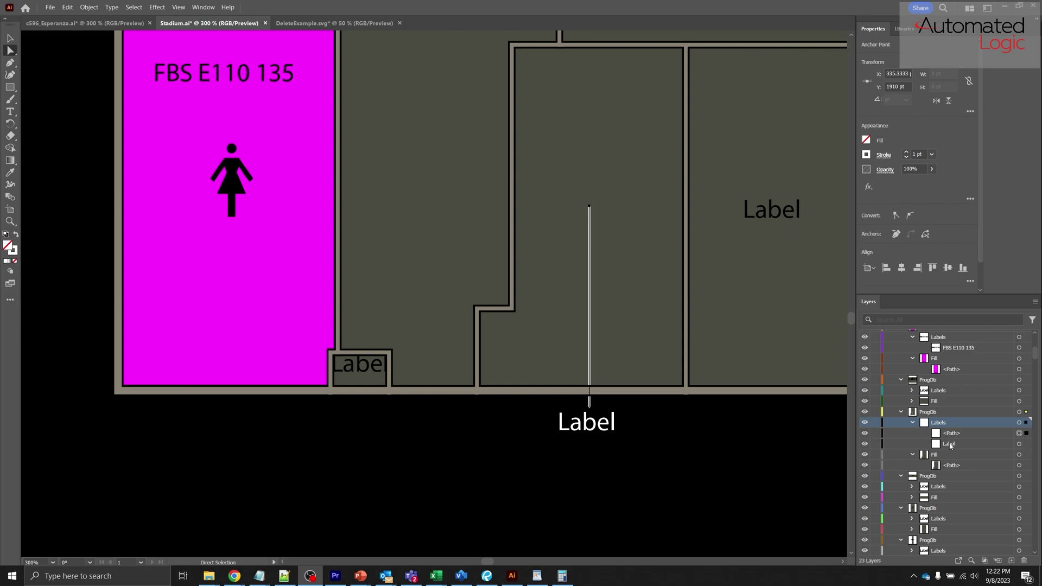
{"action": "left_click", "coordinate": [219, 71]}
{"action": "scroll", "coordinate": [962, 390], "scroll_direction": "up", "scroll_amount": 3}
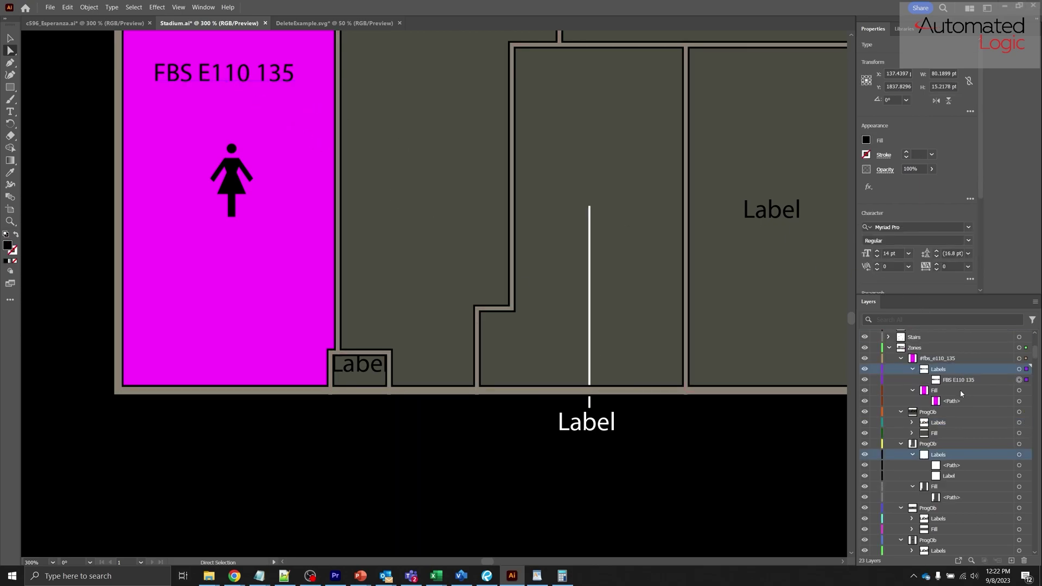
{"action": "left_click", "coordinate": [954, 383]}
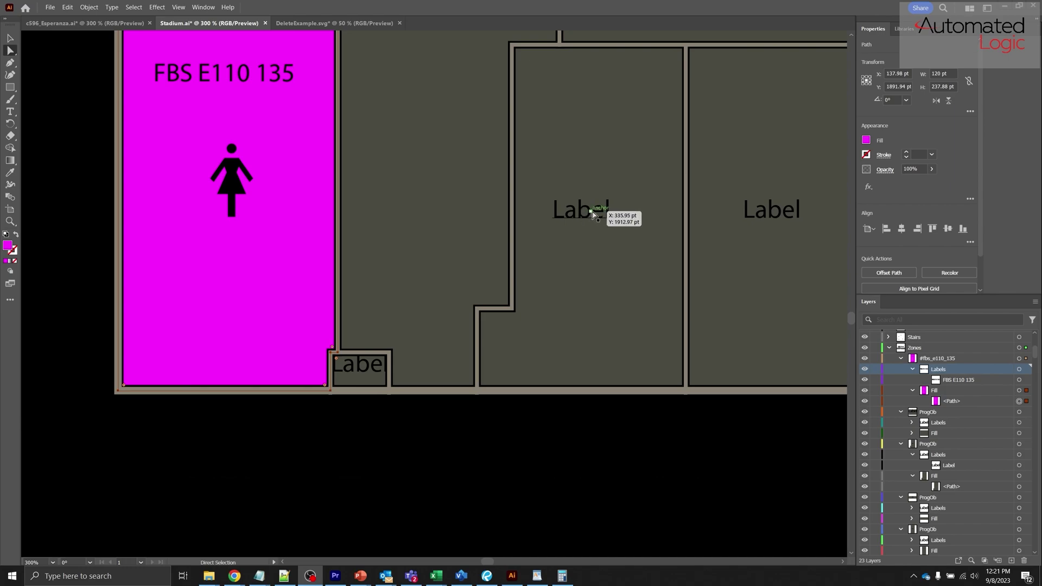
Move the label of the stepped room below the exterior wall and set its fill to white.
{"action": "left_click_drag", "start_coordinate": [597, 213], "coordinate": [600, 426]}
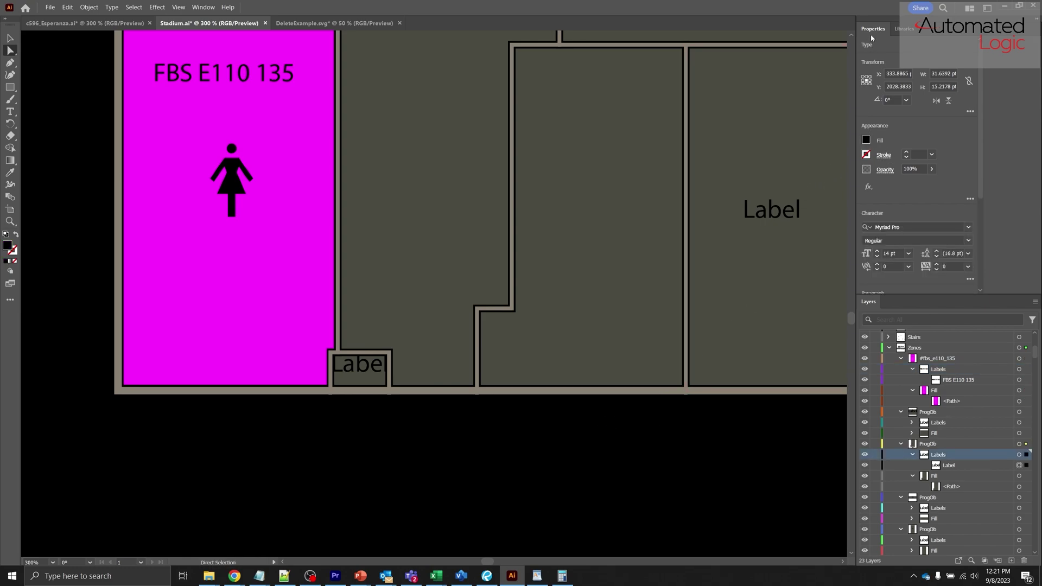
{"action": "left_click", "coordinate": [867, 141]}
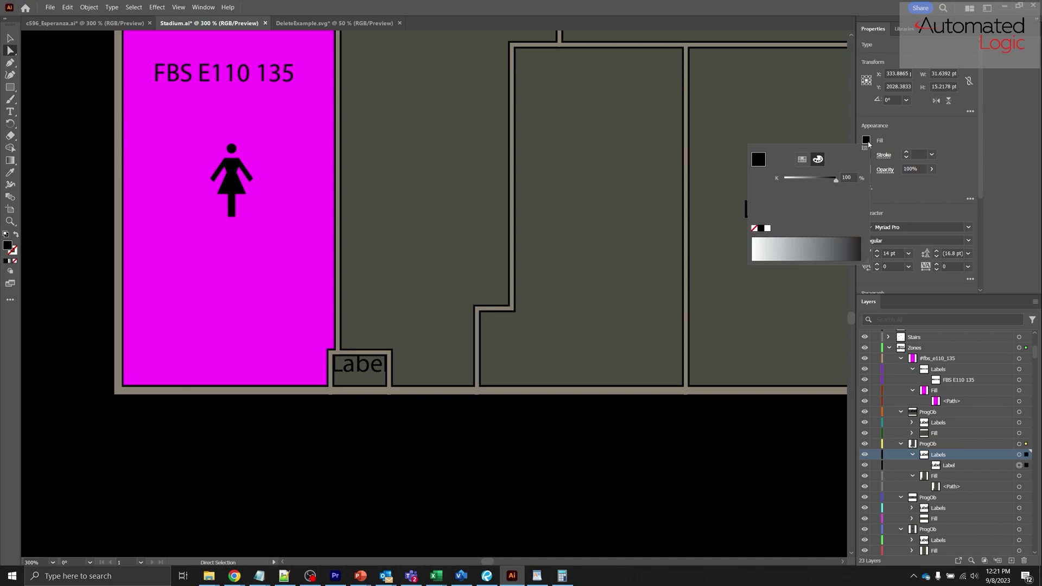
{"action": "left_click", "coordinate": [767, 228]}
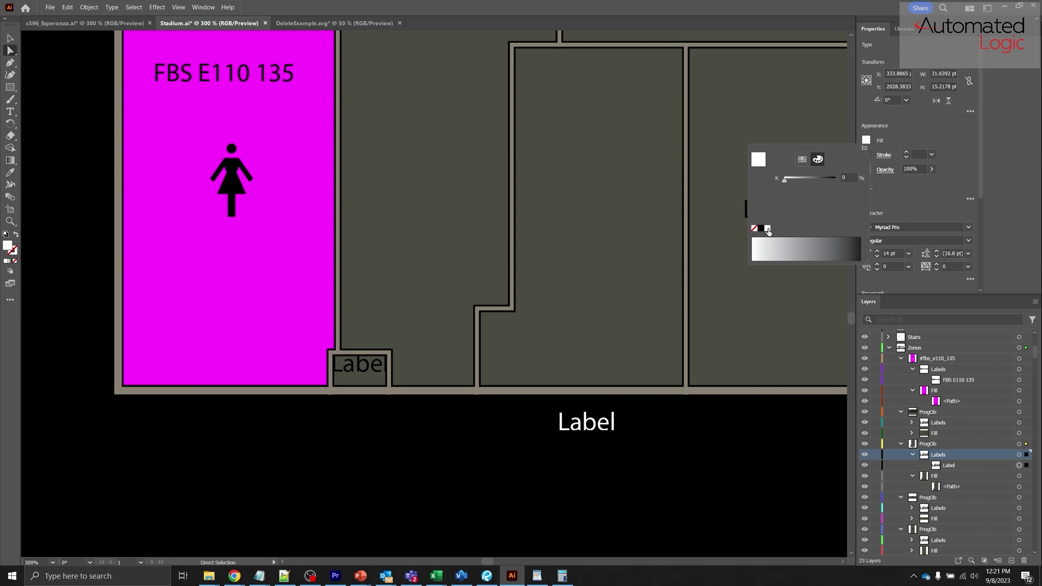
Draw a vertical white leader line, about 110 pt long, from the moved label into its room, inside the same Labels group.
{"action": "left_click", "coordinate": [945, 458]}
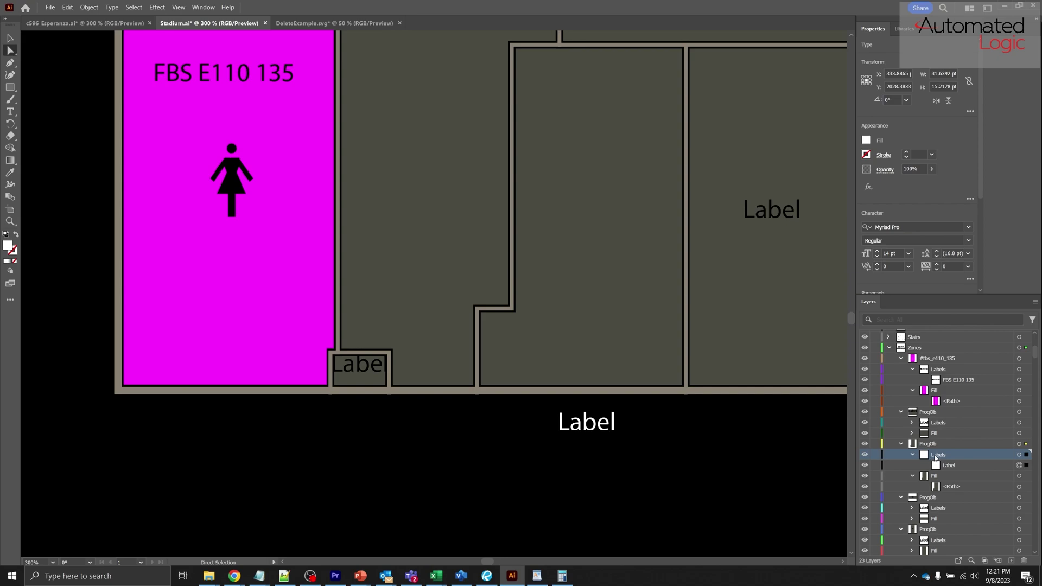
{"action": "key", "text": "p"}
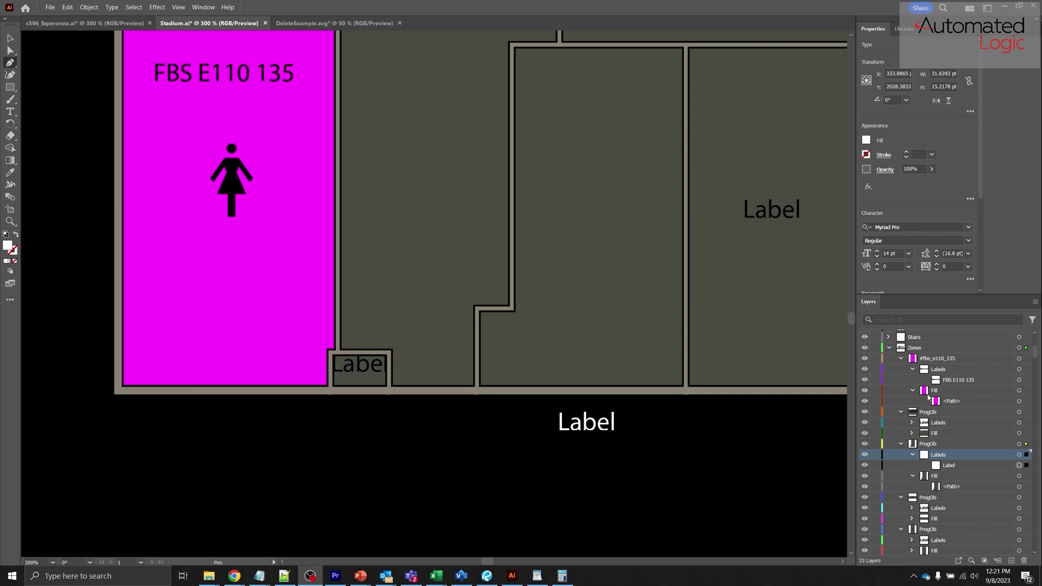
{"action": "left_click", "coordinate": [590, 411]}
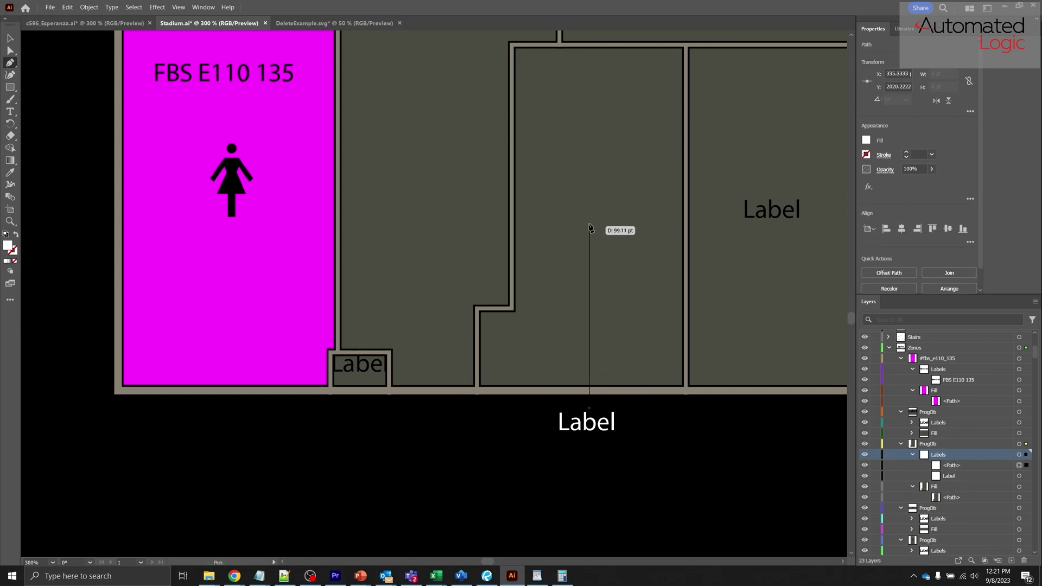
{"action": "left_click", "coordinate": [589, 206]}
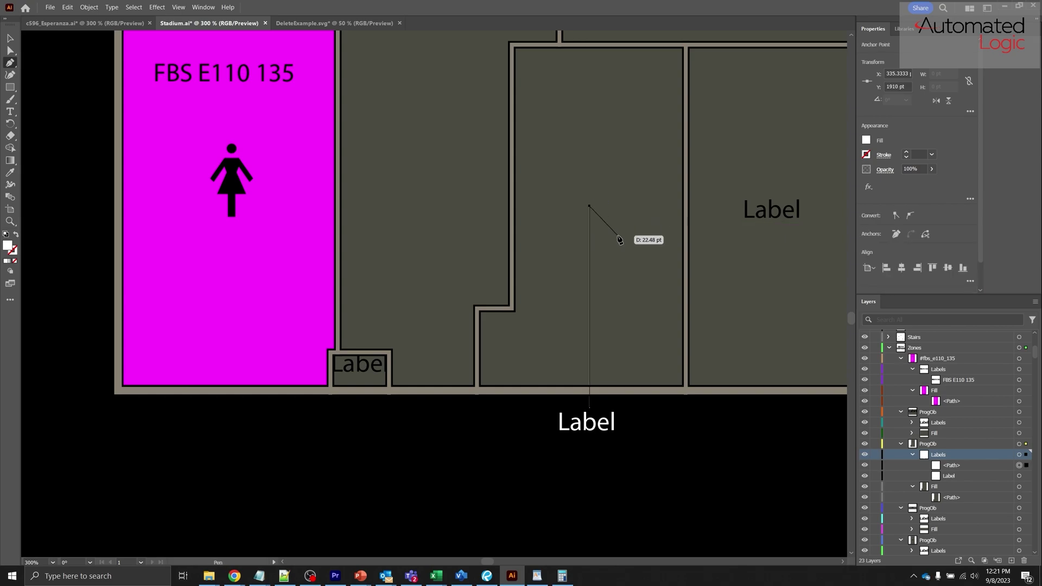
{"action": "key", "text": "a"}
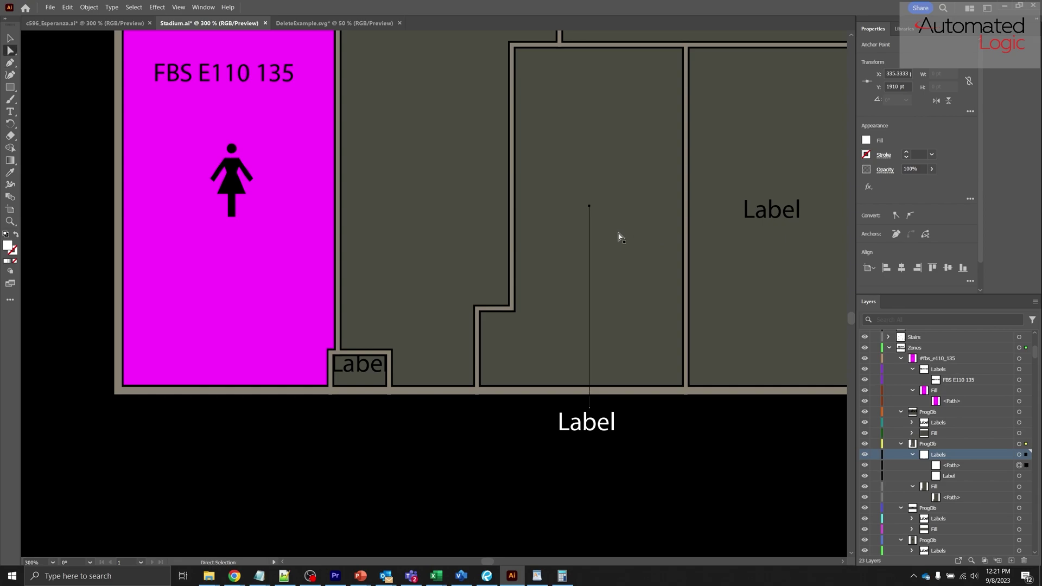
{"action": "left_click", "coordinate": [16, 237]}
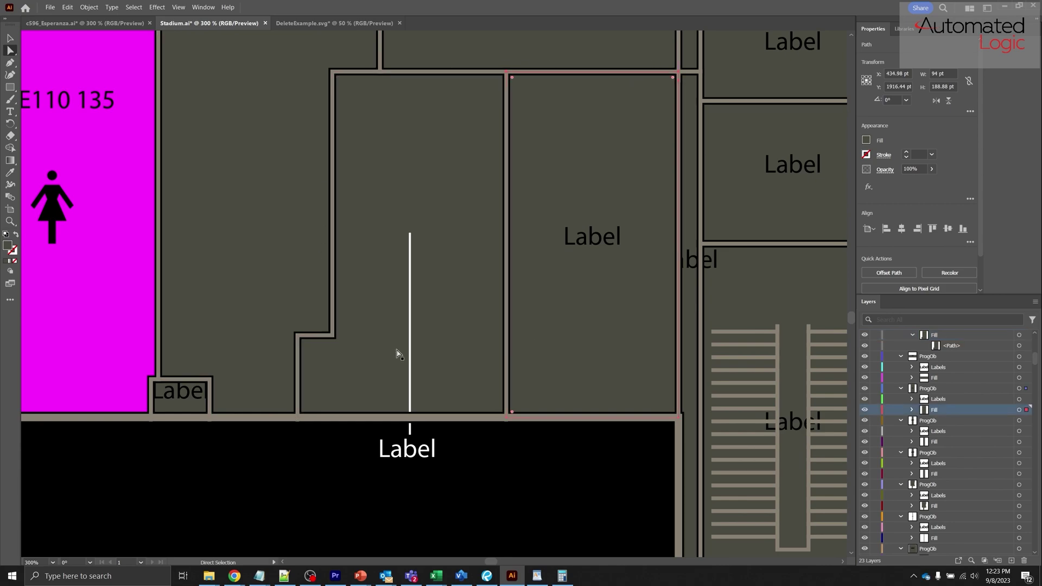
Select paths around the labelled room and its neighbour, and check the rooms against the HVAC ductwork plan in Revu.
{"action": "left_click", "coordinate": [488, 333]}
{"action": "left_click", "coordinate": [558, 326]}
{"action": "left_click", "coordinate": [471, 410]}
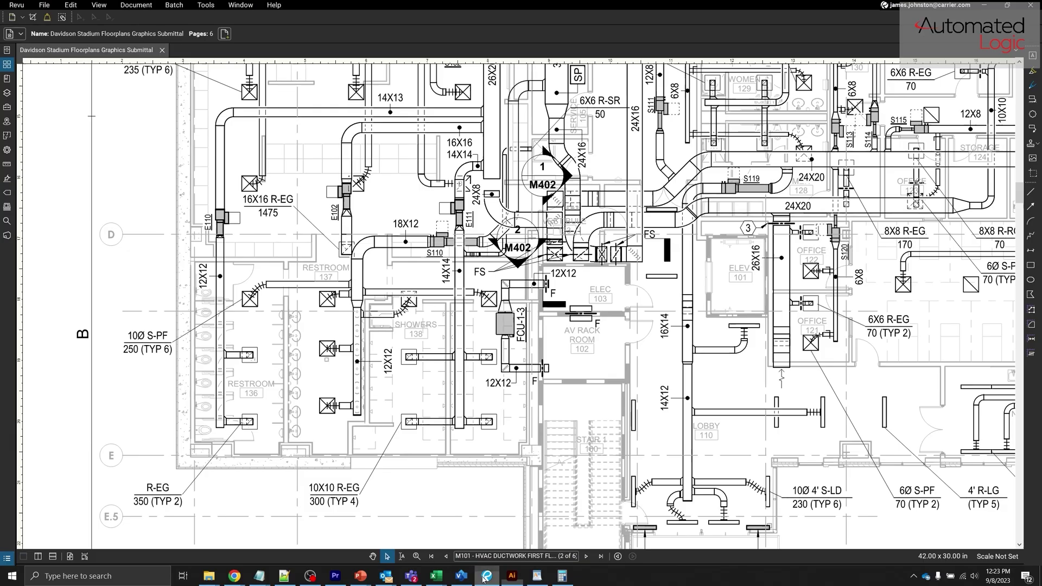
{"action": "left_click", "coordinate": [485, 576]}
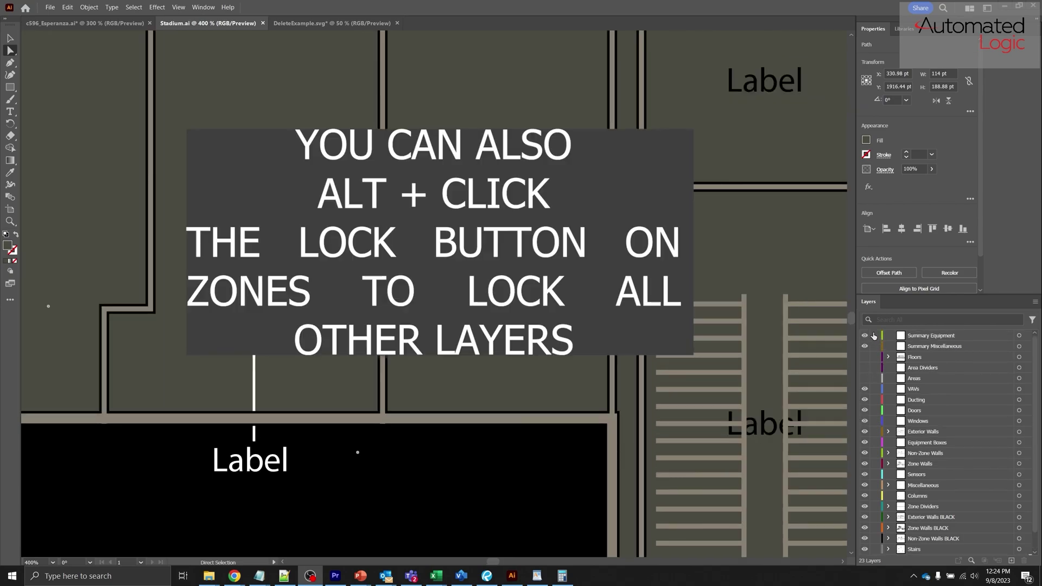
Lock the layers above Zones in the Stadium floorplan.
{"action": "left_click_drag", "start_coordinate": [879, 366], "coordinate": [876, 516]}
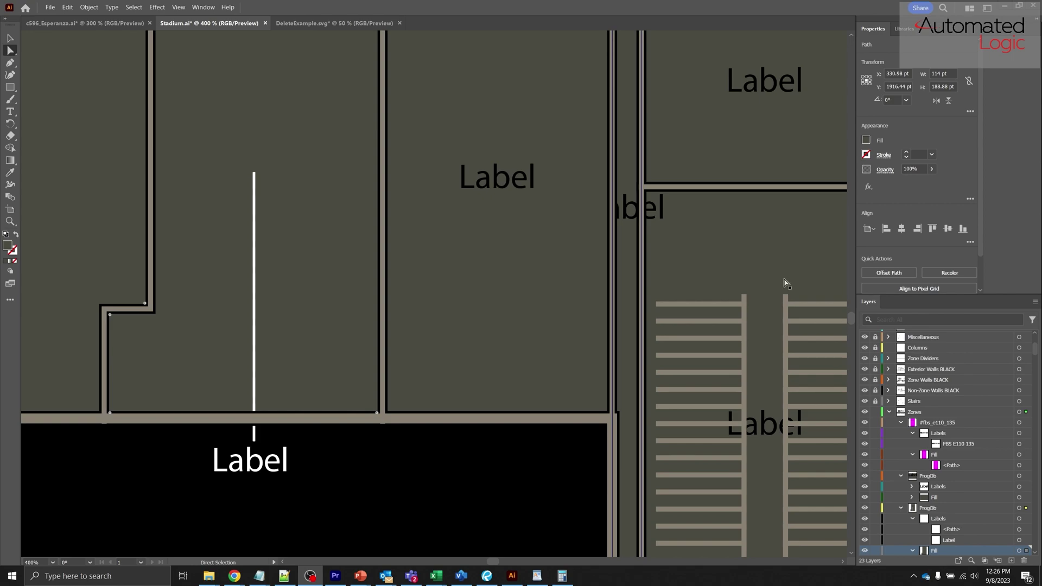
Switch to DeleteExample.svg and hide its VAVs, Ducting, Doors, Windows, Equipment Boxes, Sensors, Miscellaneous and Columns layers.
{"action": "left_click", "coordinate": [323, 24]}
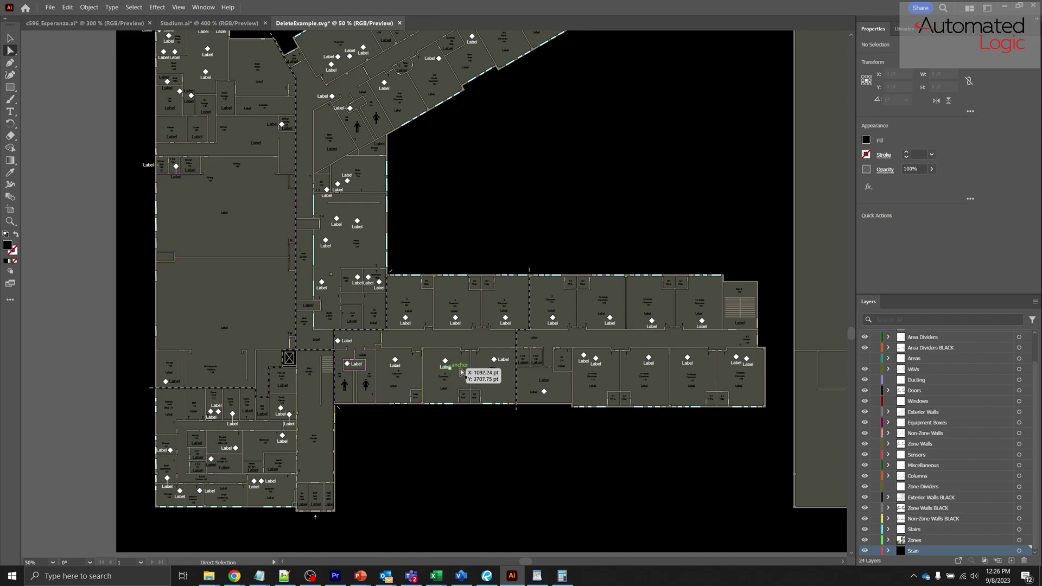
{"action": "left_click_drag", "start_coordinate": [867, 372], "coordinate": [865, 406]}
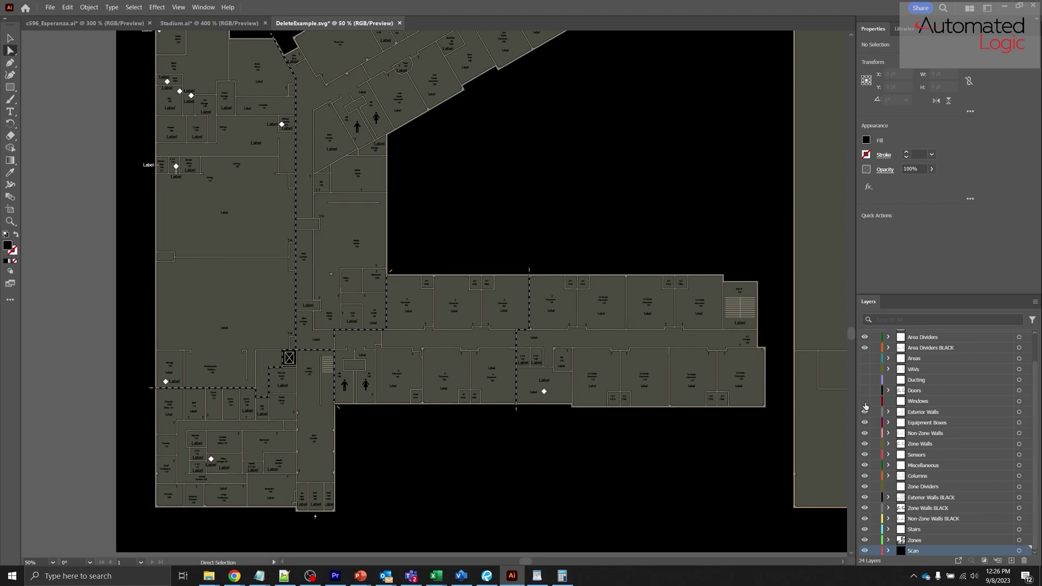
{"action": "left_click", "coordinate": [865, 412]}
{"action": "left_click", "coordinate": [866, 412]}
{"action": "left_click", "coordinate": [865, 423]}
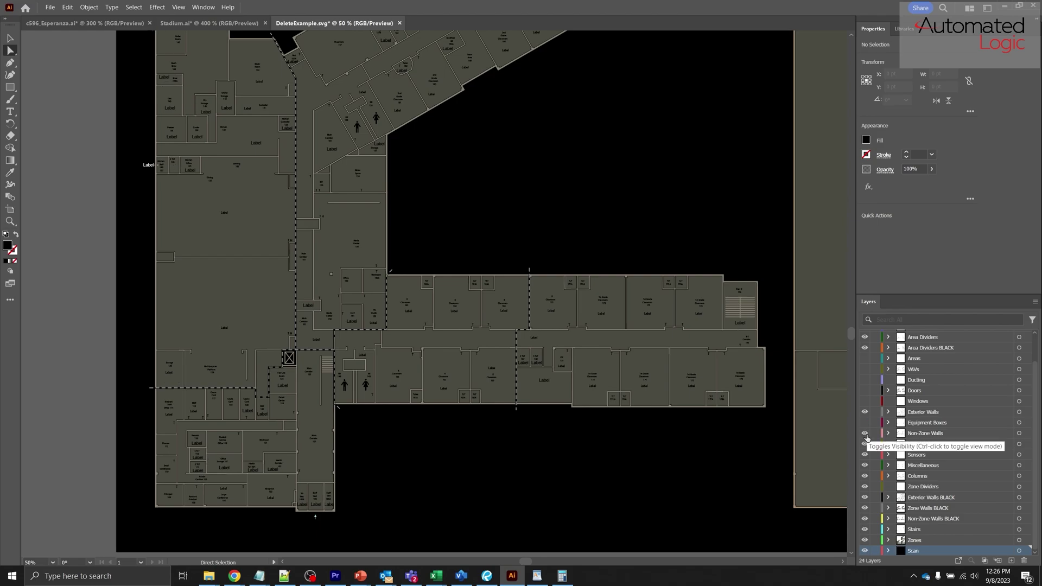
{"action": "left_click", "coordinate": [865, 455]}
{"action": "left_click", "coordinate": [864, 467]}
{"action": "left_click", "coordinate": [864, 476]}
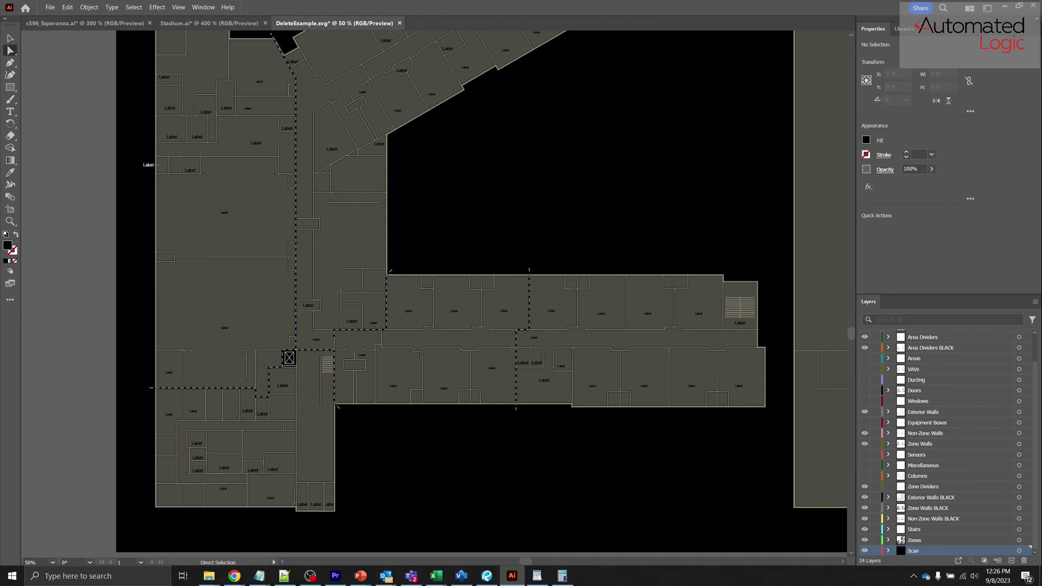
Return to the Stadium floorplan, select the room containing the white leader line, and locate its fill path within the Zones layer.
{"action": "key", "text": "ctrl+shift+Tab"}
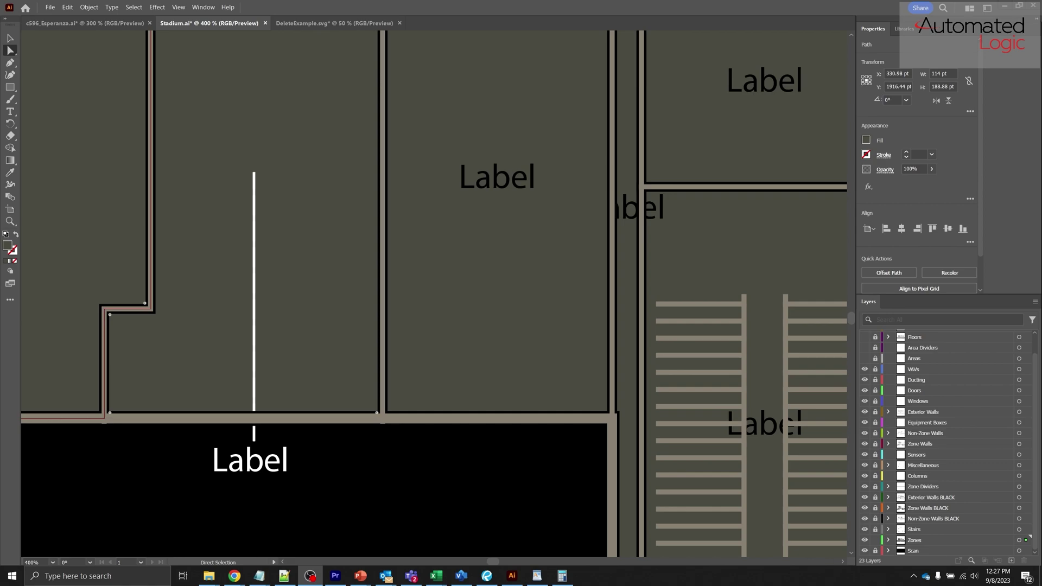
{"action": "left_click", "coordinate": [773, 460]}
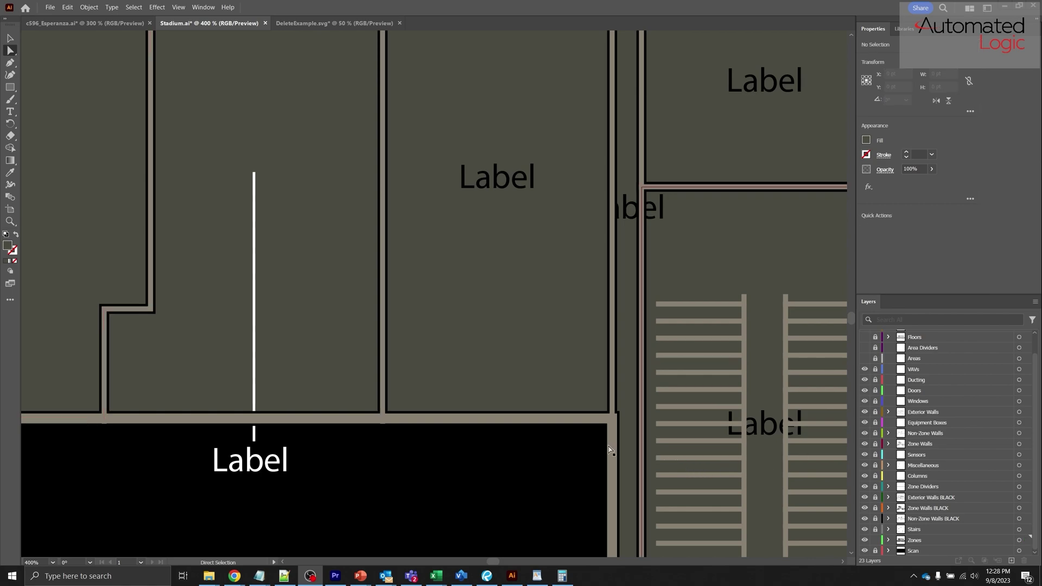
{"action": "left_click", "coordinate": [340, 356]}
{"action": "scroll", "coordinate": [939, 491], "scroll_direction": "down", "scroll_amount": 6}
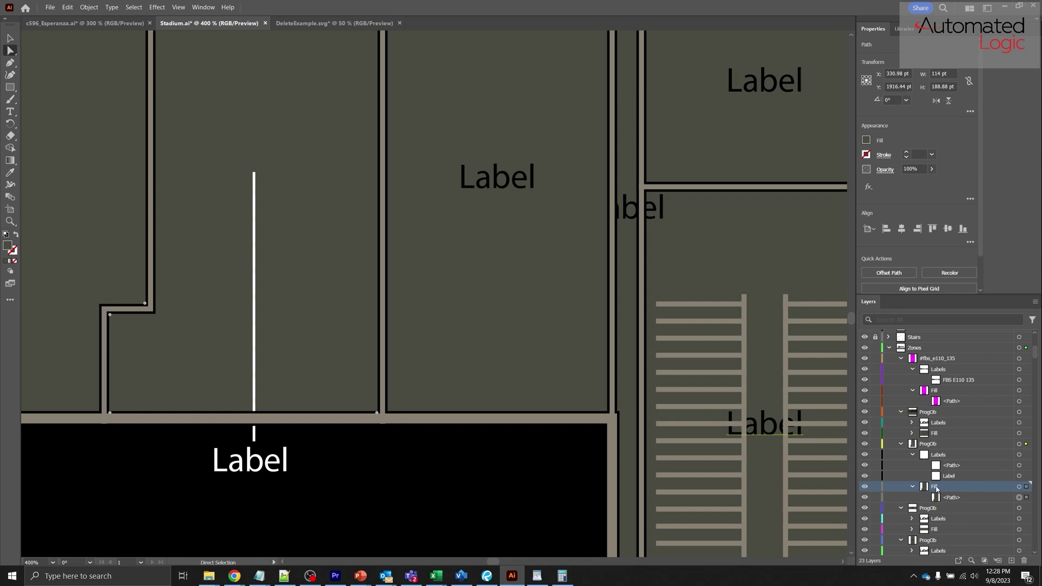
{"action": "left_click", "coordinate": [973, 563]}
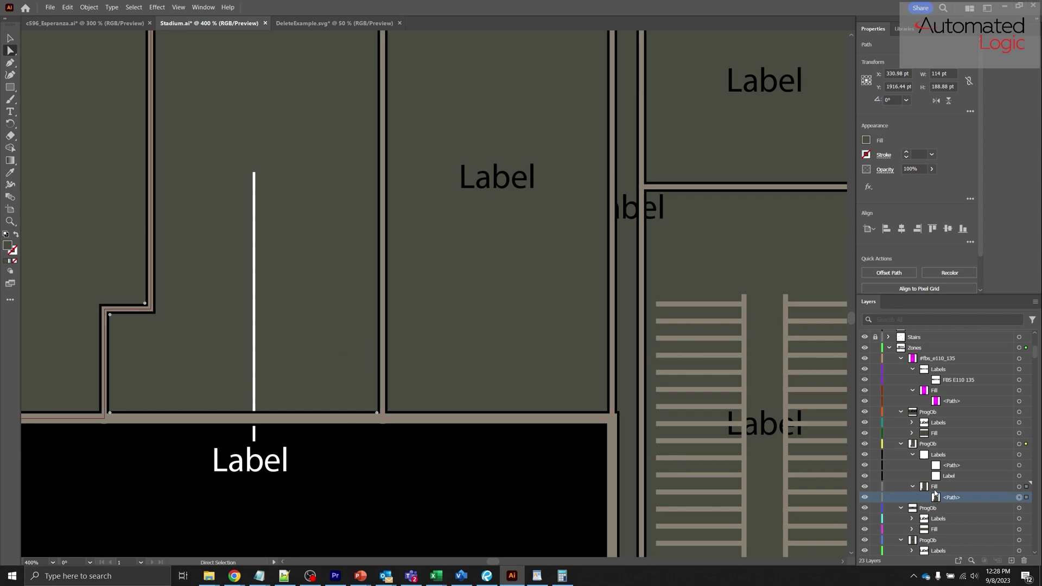
Locate the labelled room to the right of the leader-line room in the Zones layer and delete its whole ProgOb layer.
{"action": "left_click", "coordinate": [611, 351]}
{"action": "scroll", "coordinate": [970, 547], "scroll_direction": "down", "scroll_amount": 2}
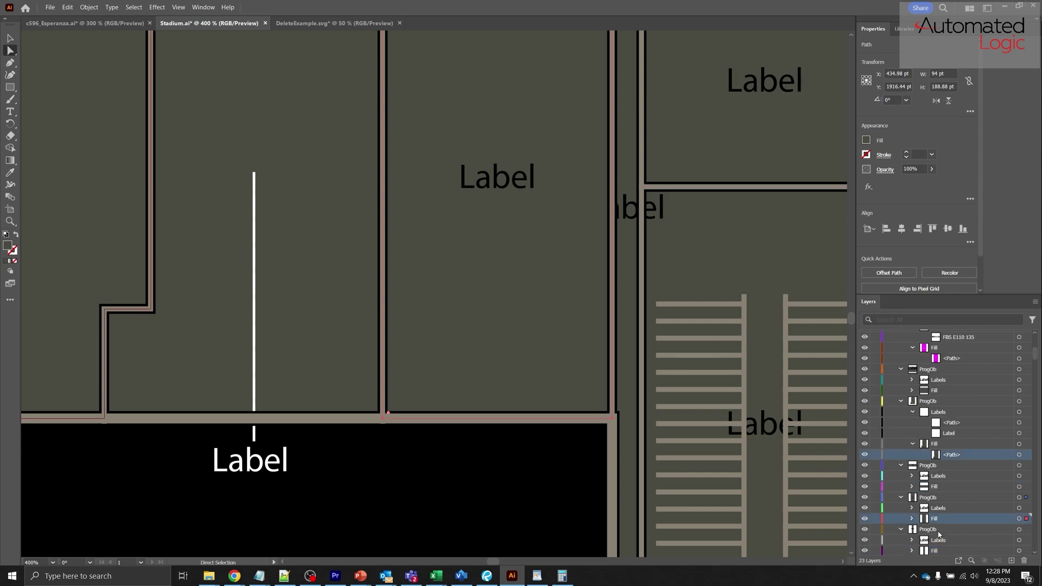
{"action": "left_click", "coordinate": [971, 561]}
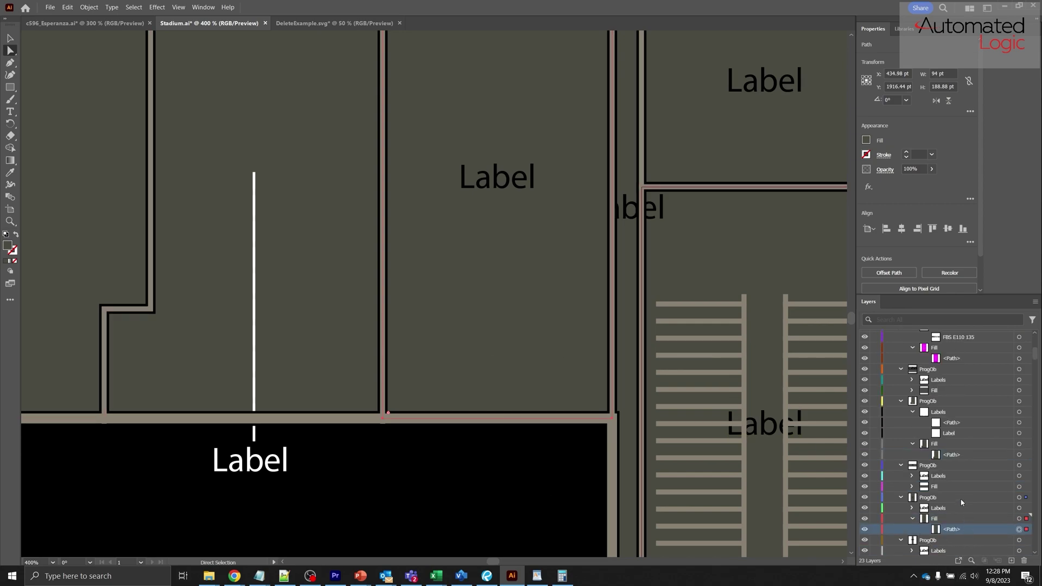
{"action": "left_click", "coordinate": [931, 499]}
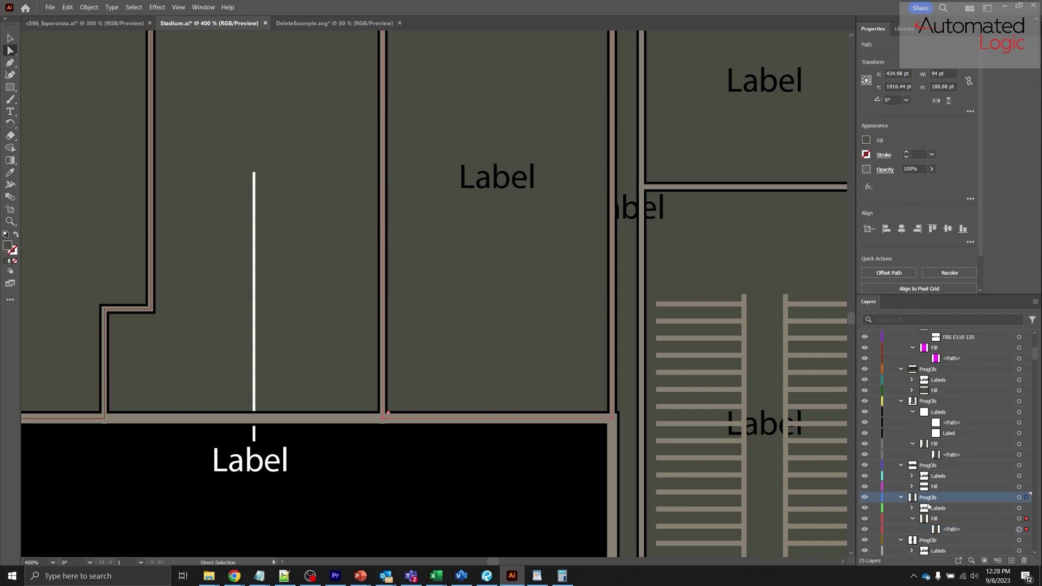
{"action": "left_click", "coordinate": [1024, 561]}
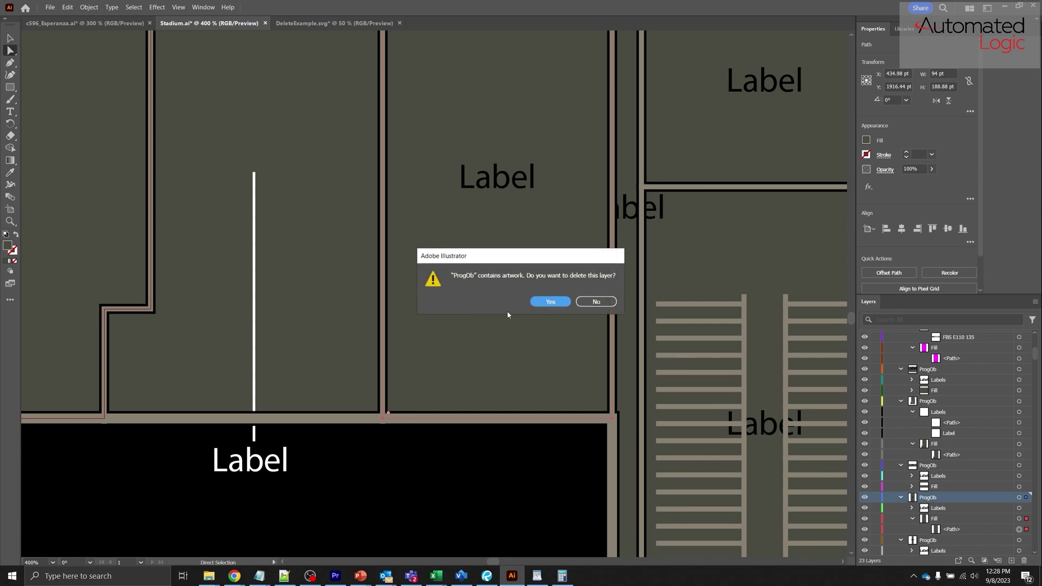
{"action": "left_click", "coordinate": [543, 307]}
Delete the whole ProgOb layer of the room with the leader line, including its Labels and Fill.
{"action": "left_click", "coordinate": [351, 342]}
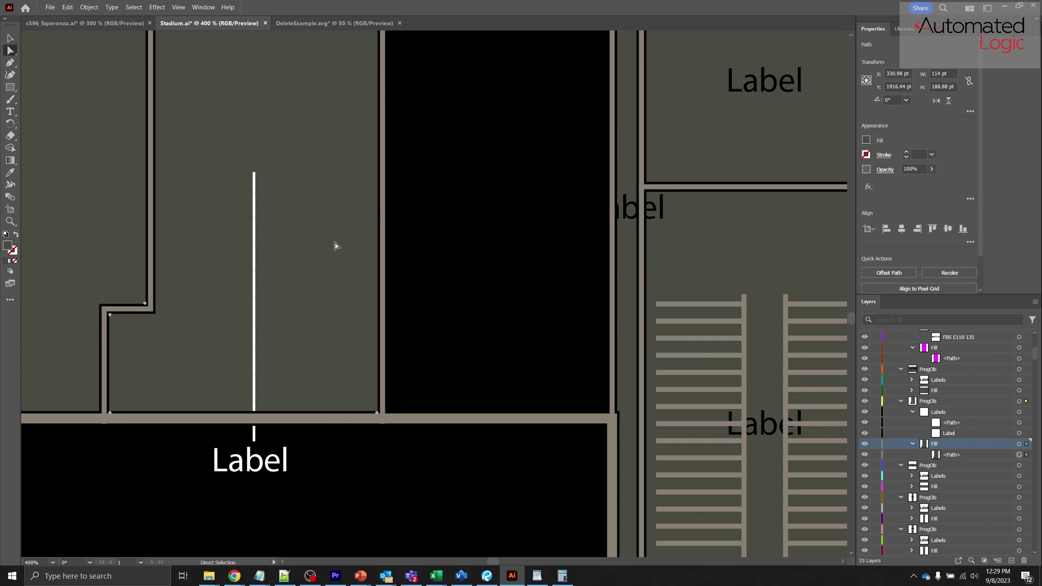
{"action": "left_click", "coordinate": [926, 403]}
{"action": "left_click", "coordinate": [1024, 561]}
{"action": "key", "text": "Return"}
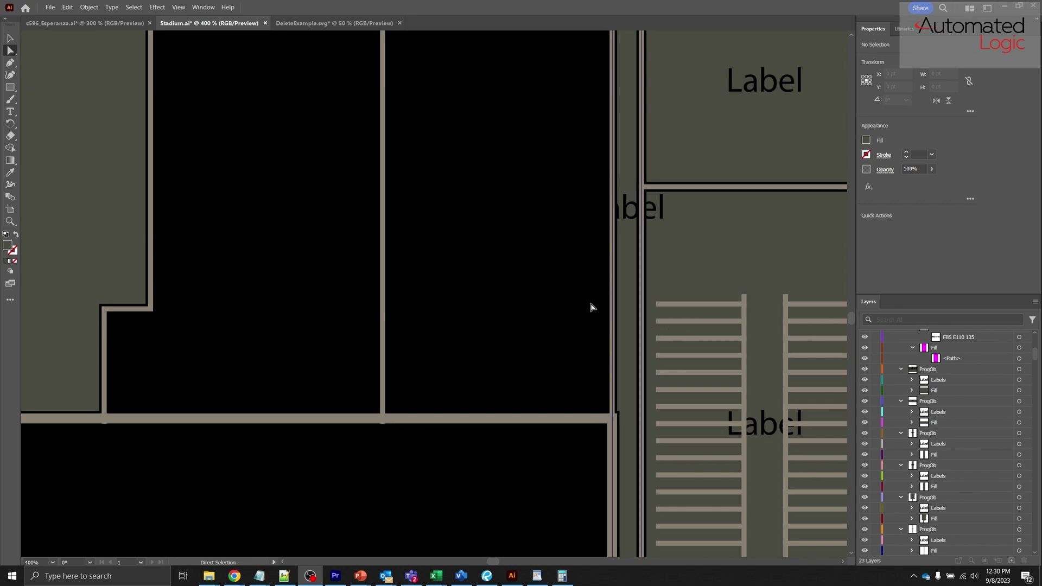
Show the Stadium floorplan in outline view with the Direct Selection tool active.
{"action": "key", "text": "ctrl+y"}
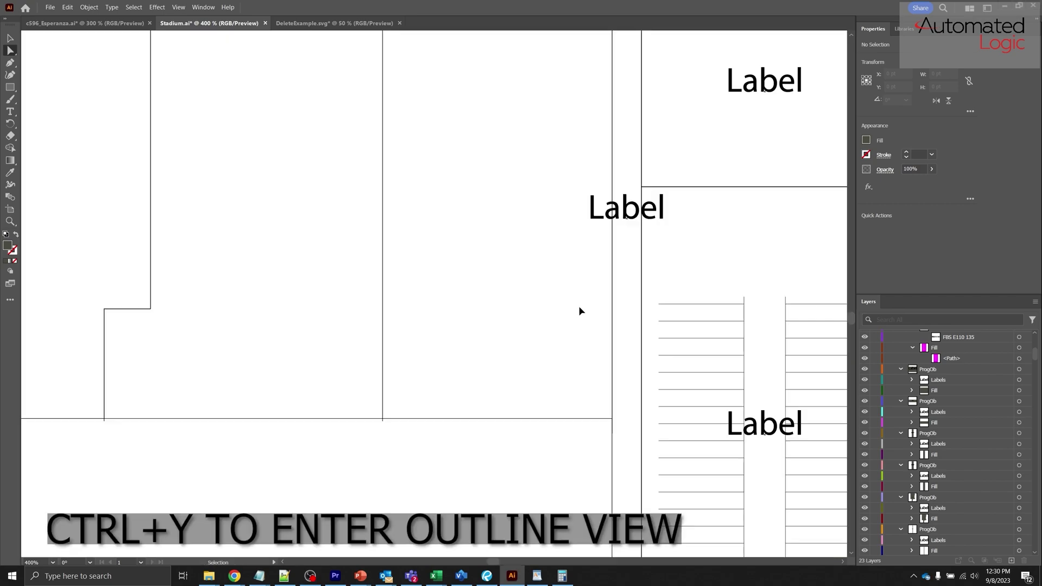
{"action": "key", "text": "a"}
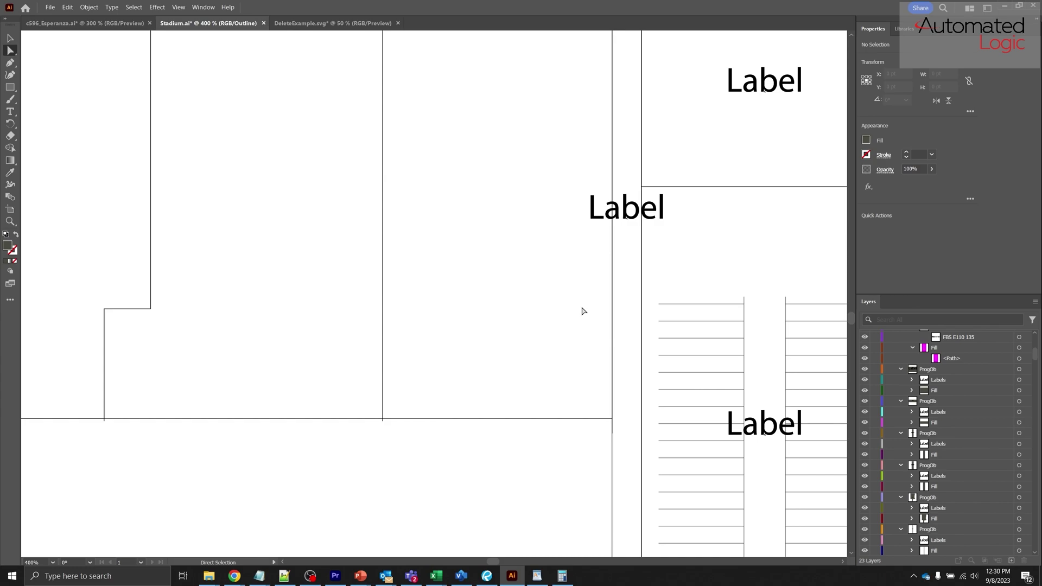
{"action": "key", "text": "ctrl+0"}
In DeleteExample.svg, hide the Doors, Windows, Exterior Walls, Non-Zone Walls, Zone Walls and VAVs layers.
{"action": "key", "text": "ctrl+Tab"}
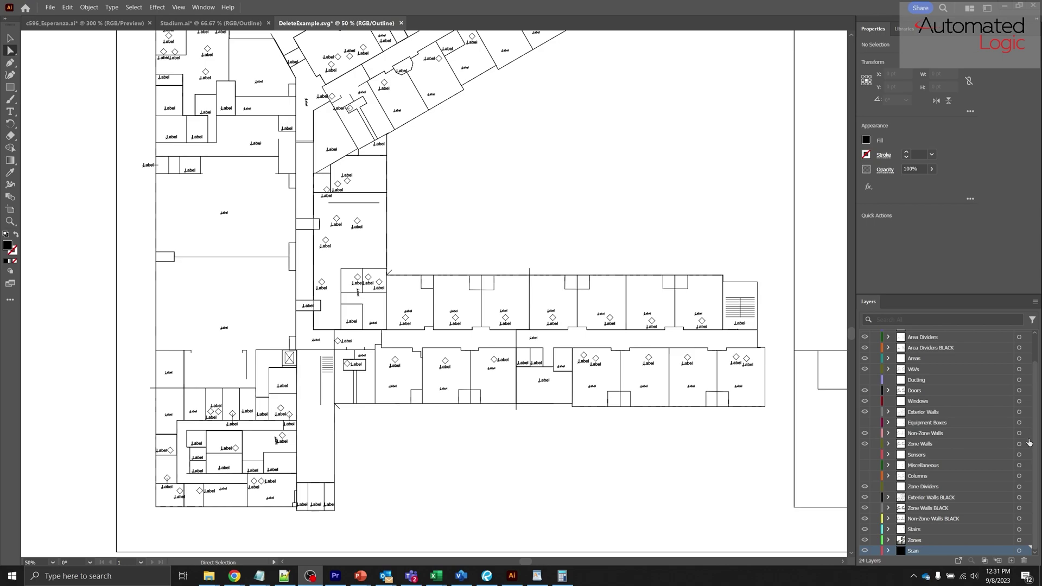
{"action": "left_click_drag", "start_coordinate": [865, 392], "coordinate": [865, 451]}
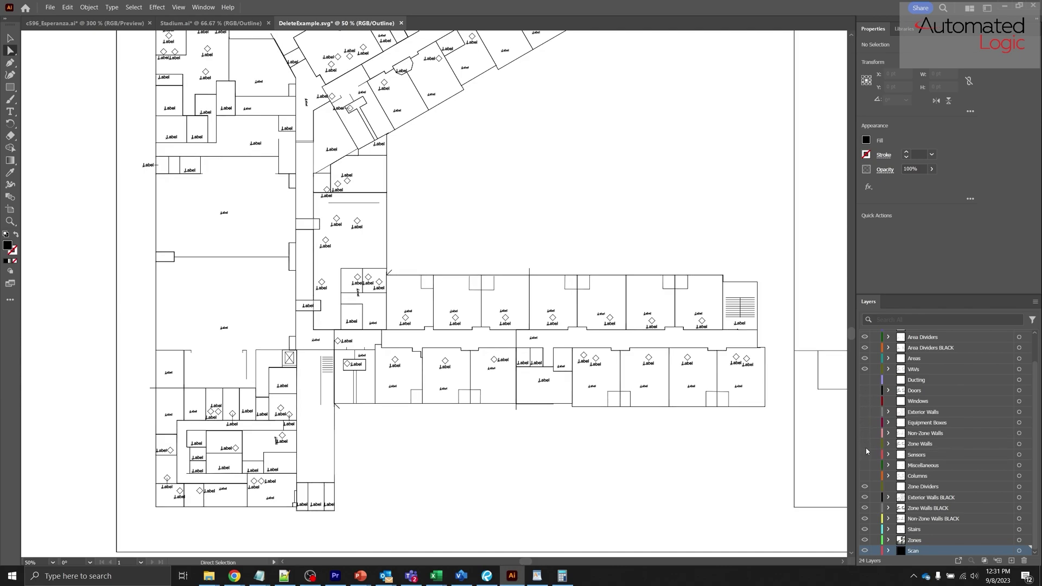
{"action": "left_click", "coordinate": [865, 370]}
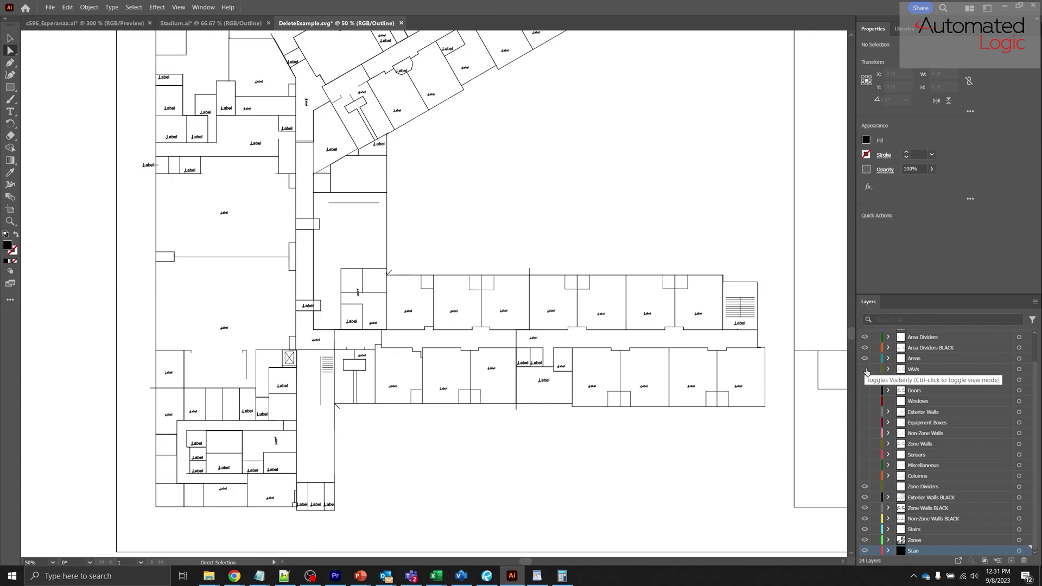
In Stadium, draw a closed Pen path around the two emptied rooms, placing its upper-left point slightly outside the wall corner.
{"action": "key", "text": "ctrl+shift+Tab"}
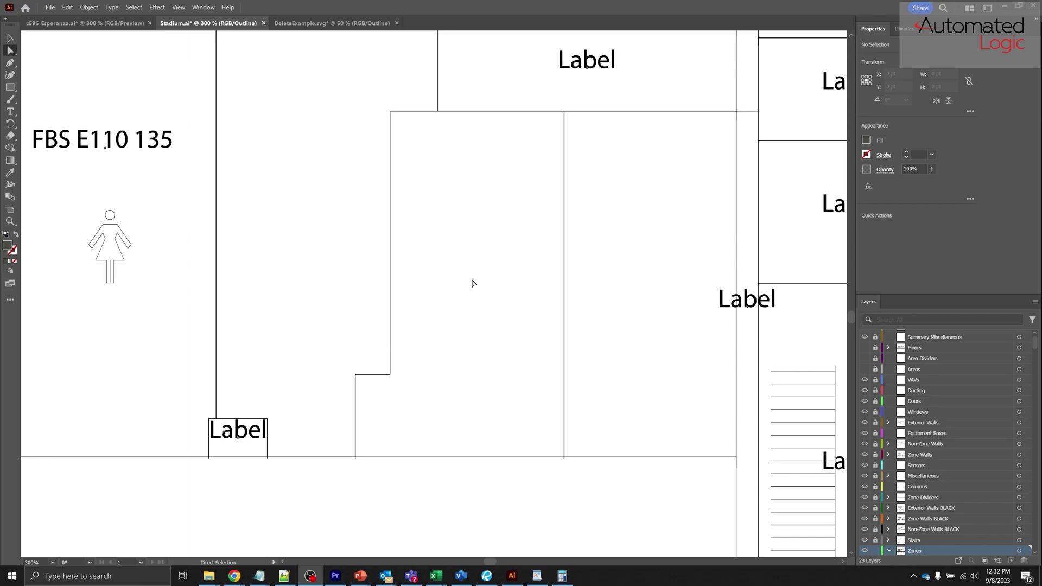
{"action": "key", "text": "p"}
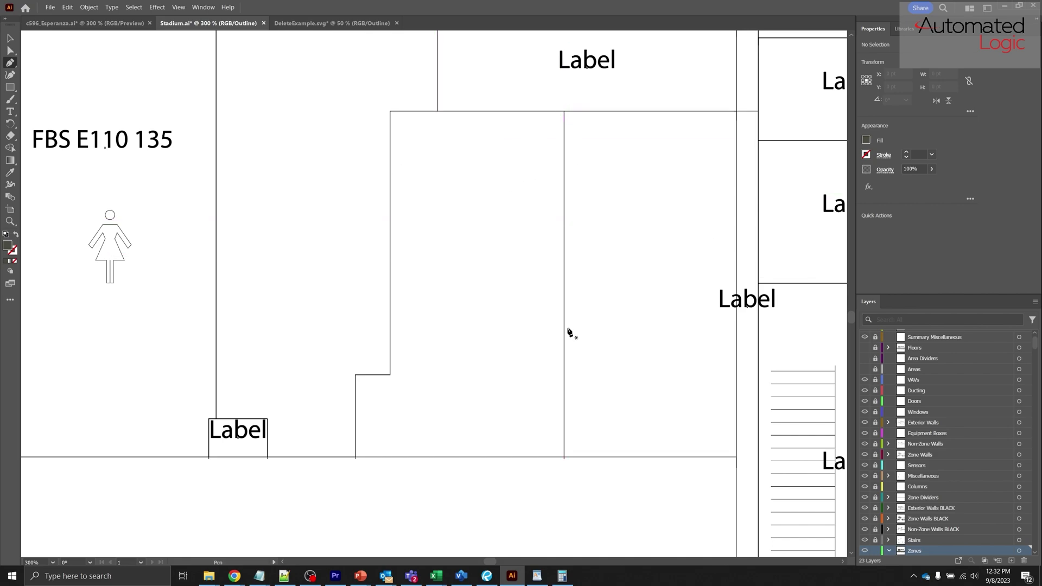
{"action": "left_click", "coordinate": [368, 106]}
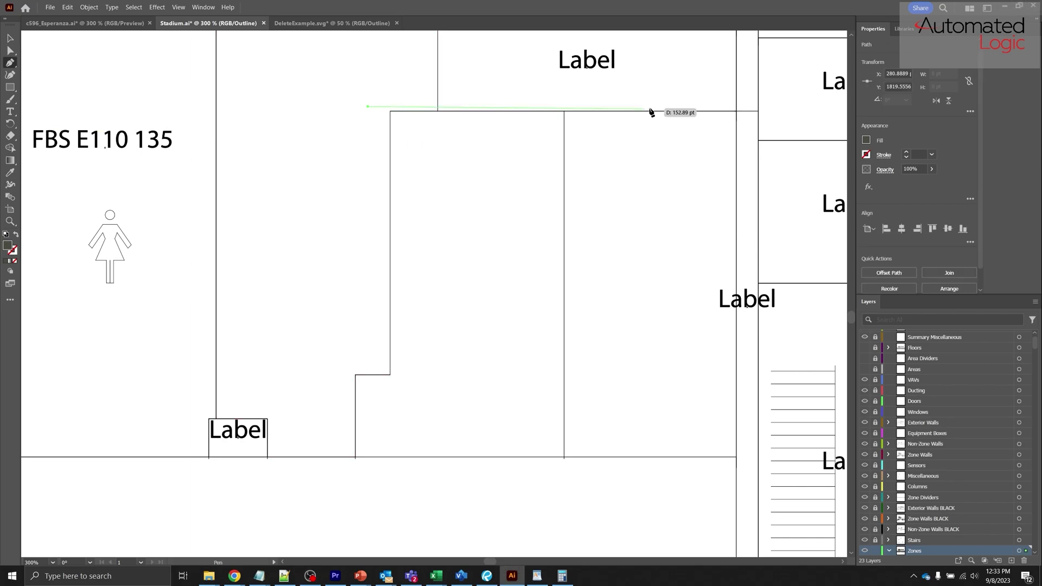
{"action": "left_click", "coordinate": [736, 111]}
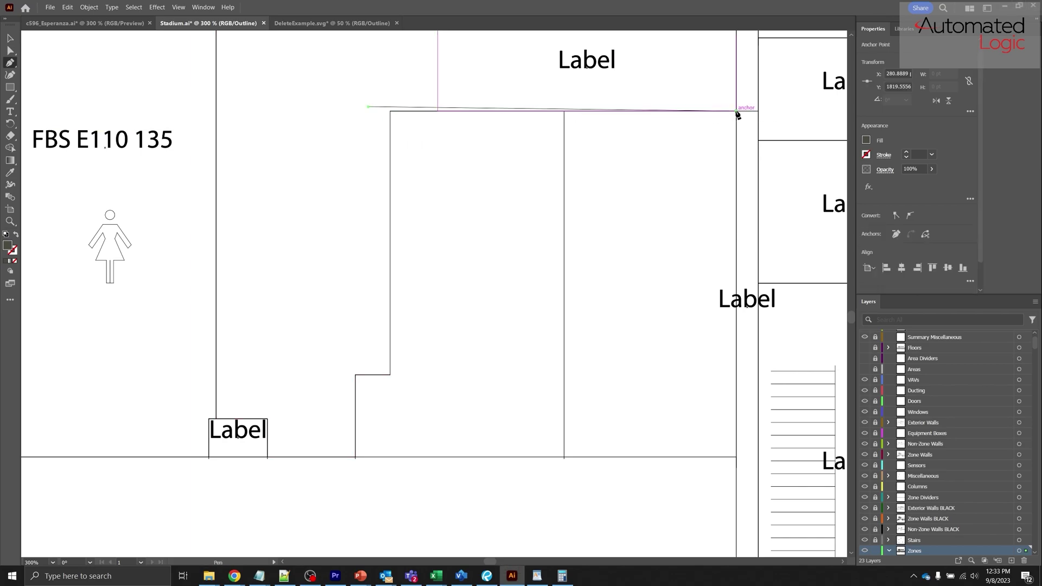
{"action": "left_click", "coordinate": [737, 457]}
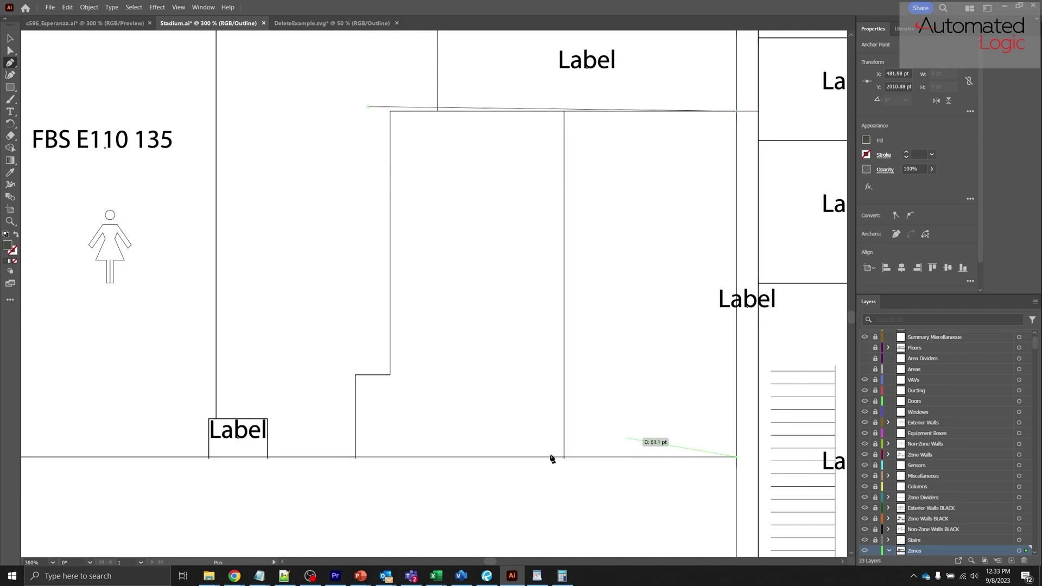
{"action": "left_click", "coordinate": [356, 458]}
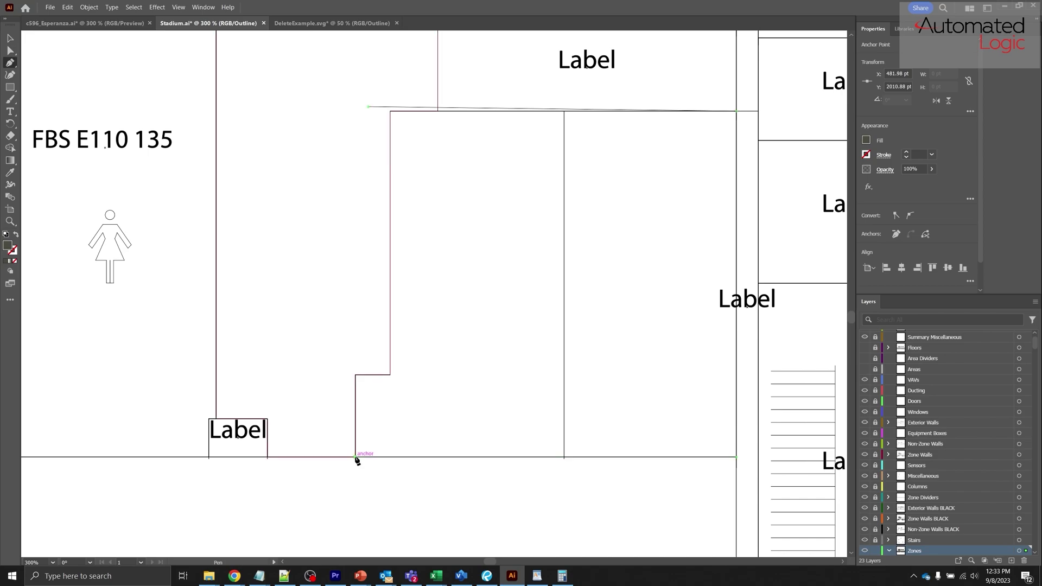
{"action": "left_click", "coordinate": [355, 375]}
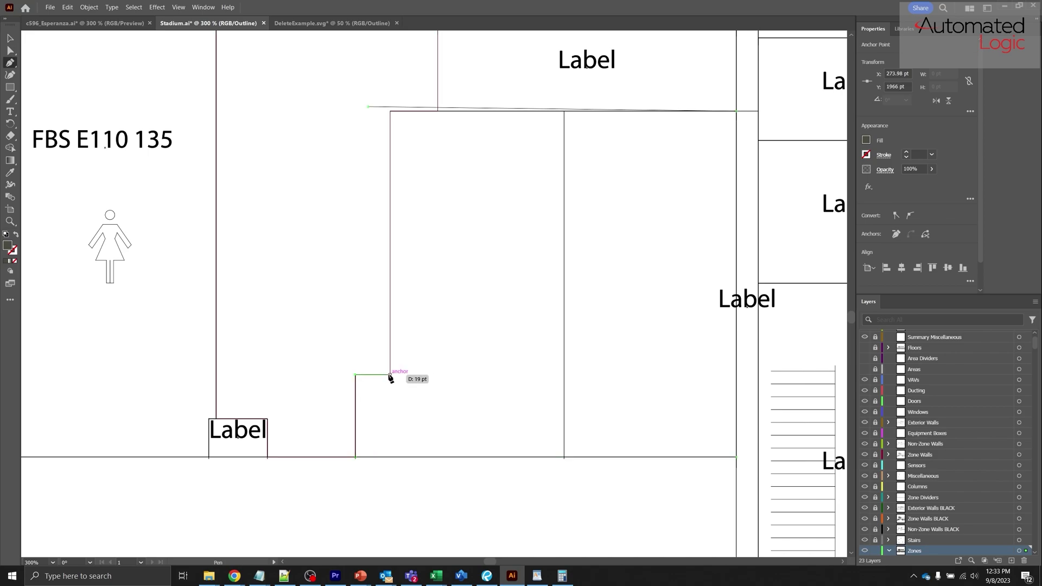
{"action": "left_click", "coordinate": [390, 376]}
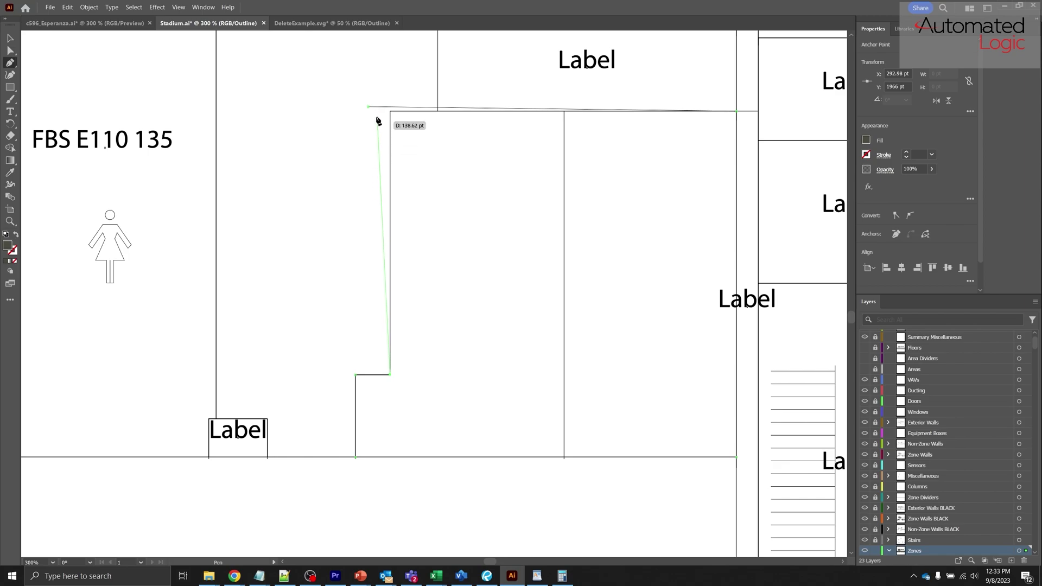
{"action": "left_click", "coordinate": [368, 107]}
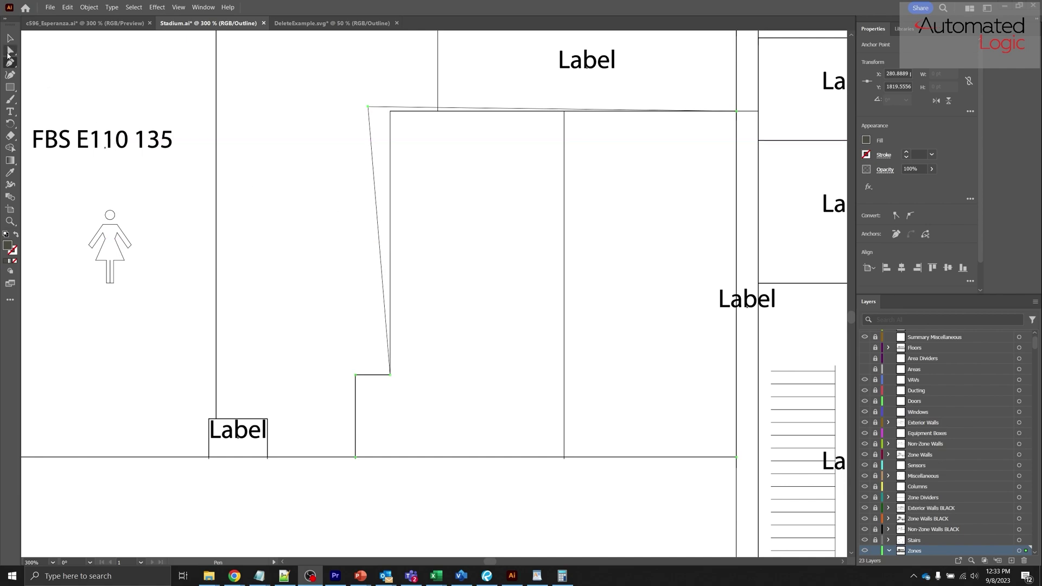
Move the path's stray upper-left anchor point onto the wall corner at X 292.98 pt, Y 1822 pt.
{"action": "left_click", "coordinate": [8, 53]}
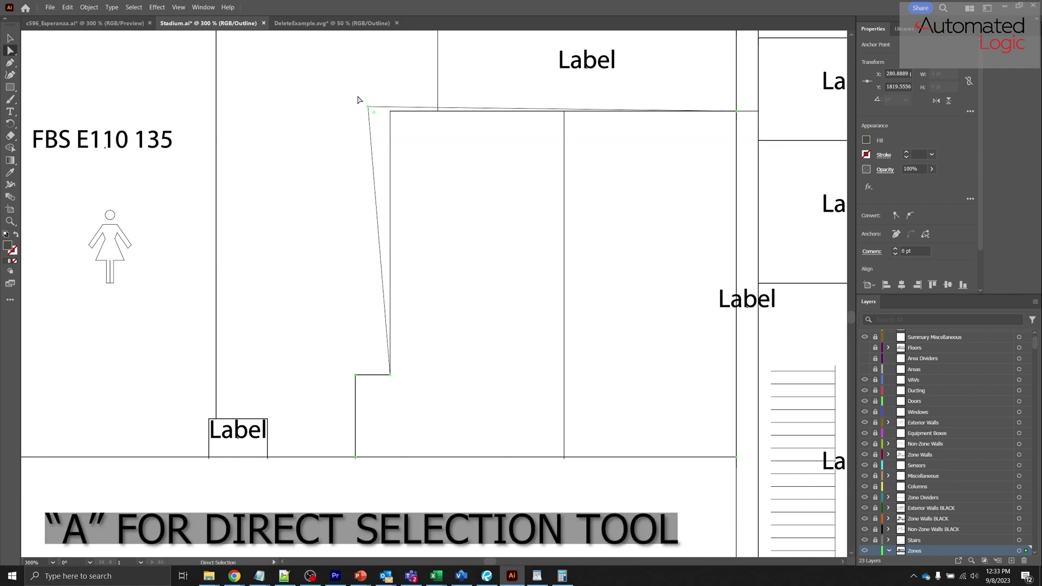
{"action": "scroll", "coordinate": [358, 100], "scroll_direction": "up", "scroll_amount": 4, "text": "alt"}
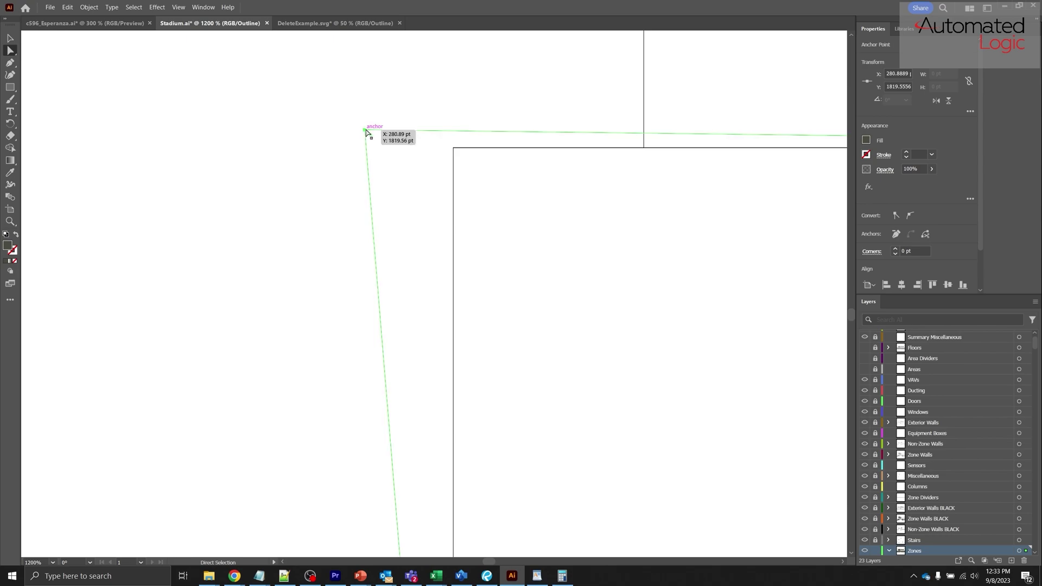
{"action": "left_click_drag", "start_coordinate": [366, 131], "coordinate": [455, 150]}
Leave outline view and generate a zone programmable object from the selected path.
{"action": "key", "text": "ctrl+y"}
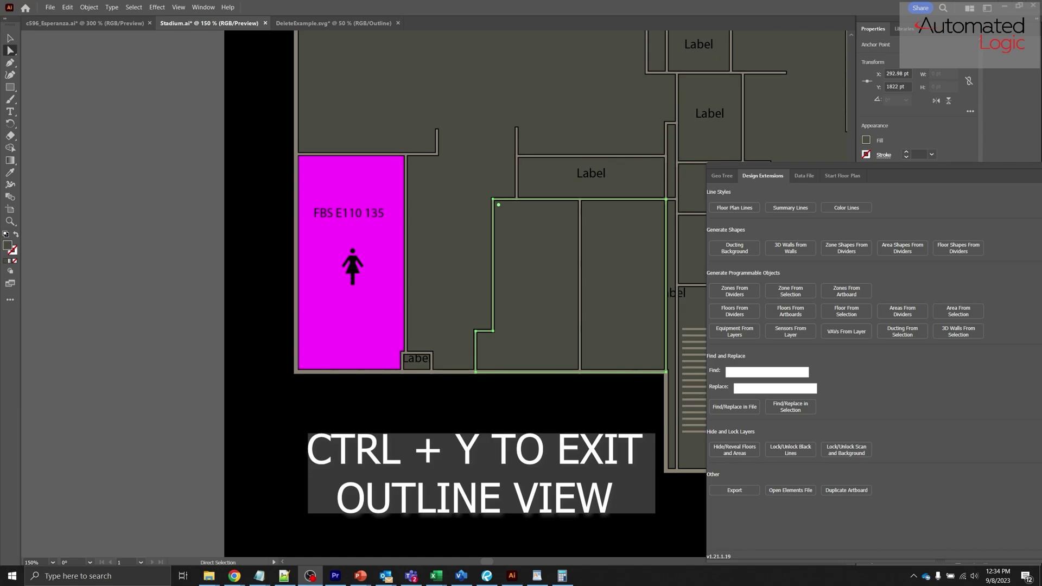
{"action": "left_click", "coordinate": [793, 295]}
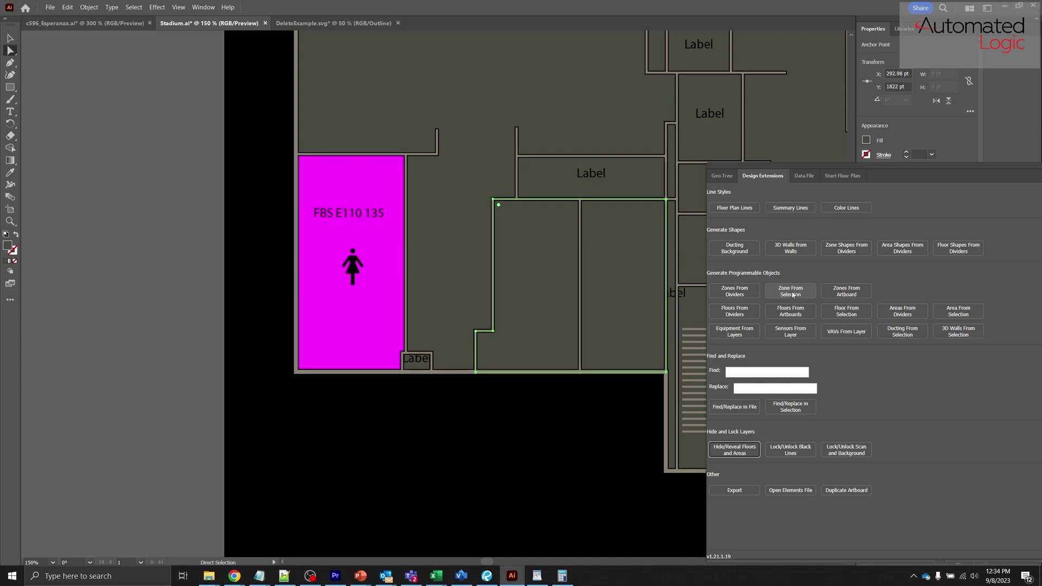
{"action": "left_click", "coordinate": [791, 296]}
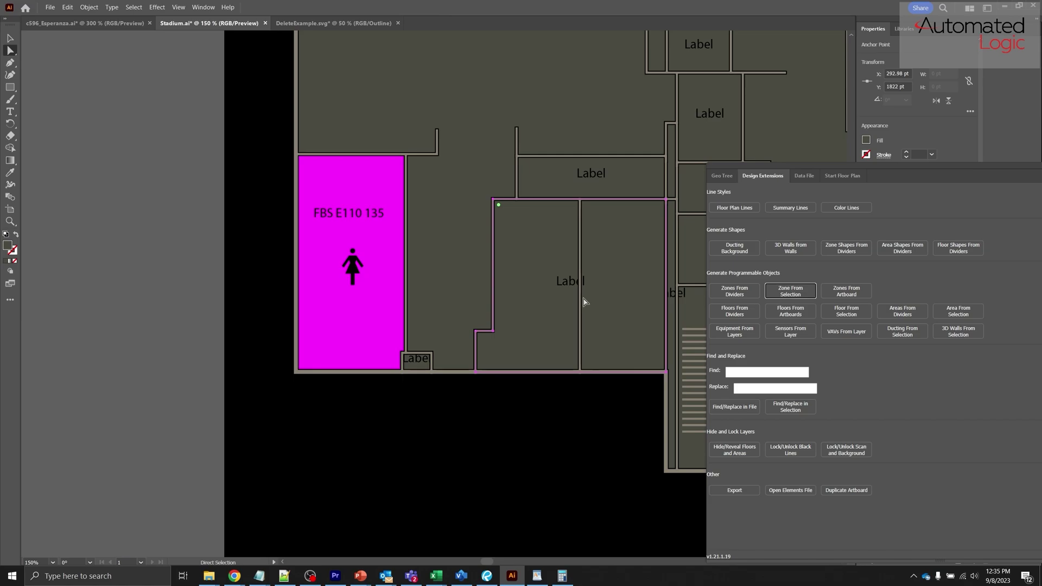
Move the new zone's label into the upper part of its left room and assign it FBS E111 135 from the Geo Tree.
{"action": "left_click_drag", "start_coordinate": [562, 277], "coordinate": [542, 243]}
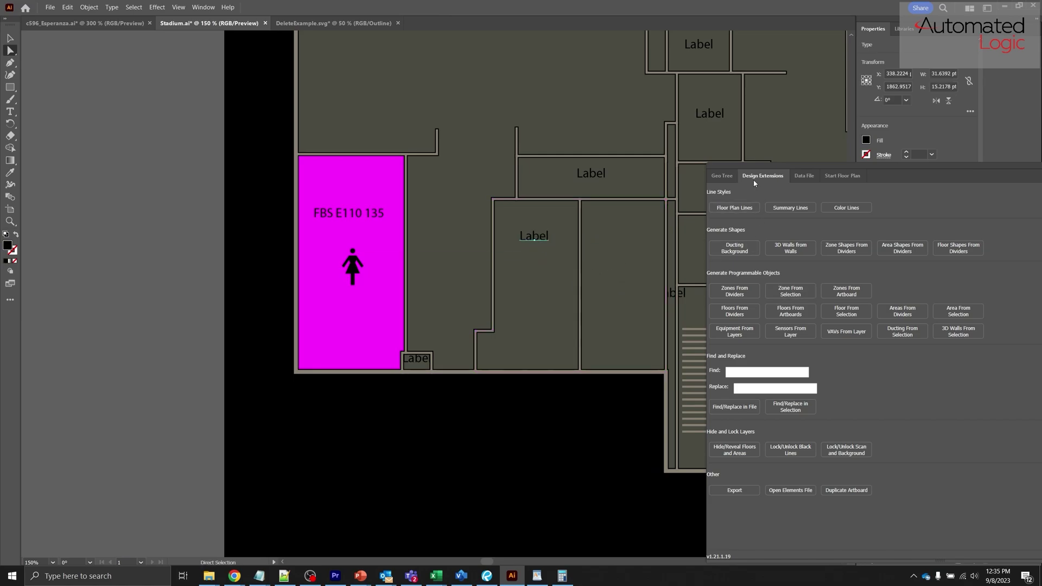
{"action": "left_click", "coordinate": [723, 177]}
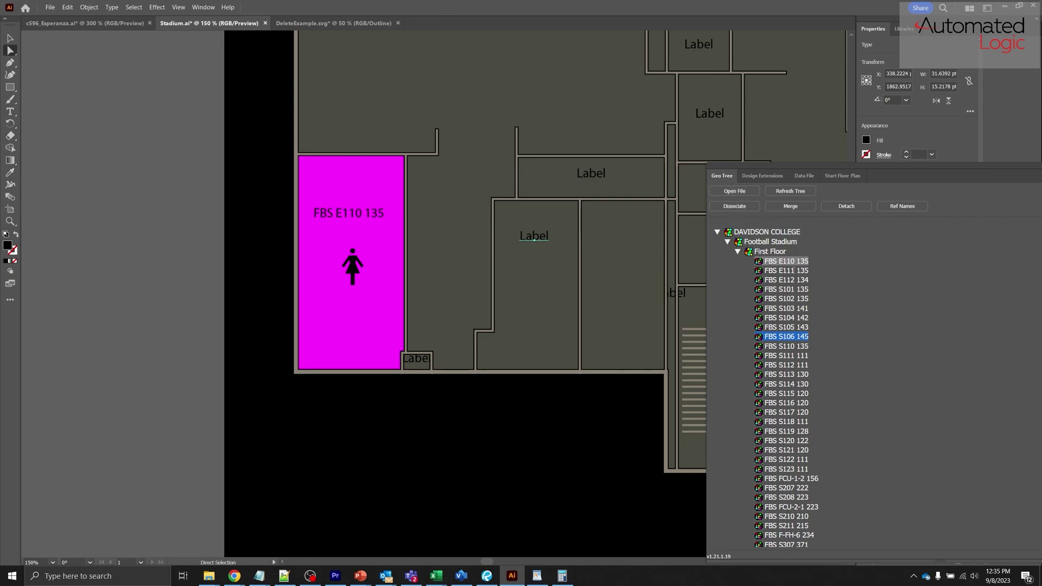
{"action": "left_click", "coordinate": [794, 271]}
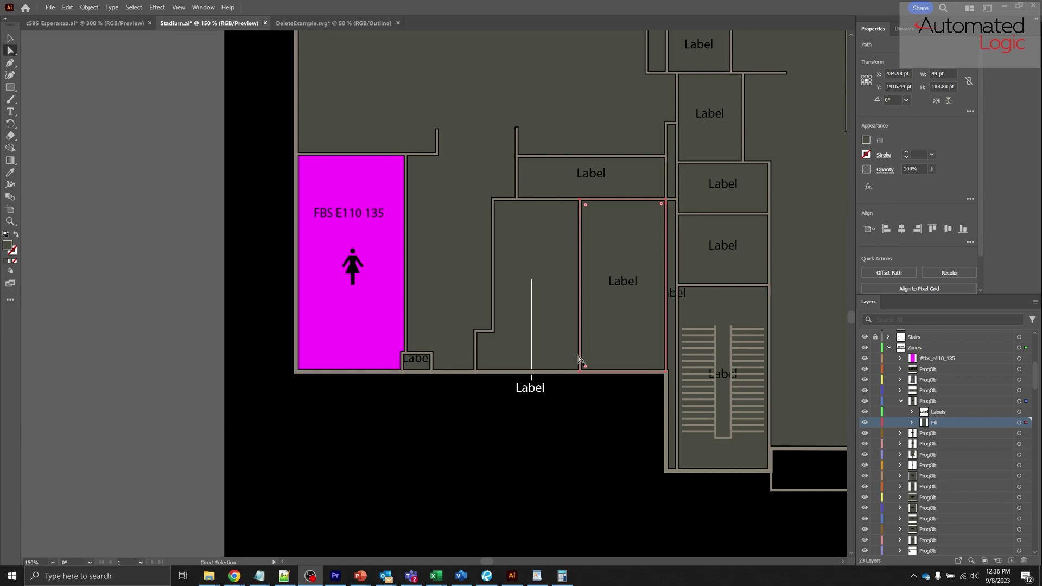
Delete the ProgOb layer of the empty-looking room beside the stairwell corridor, together with its Labels and Fill sublayers.
{"action": "left_click", "coordinate": [537, 284]}
{"action": "left_click", "coordinate": [605, 282]}
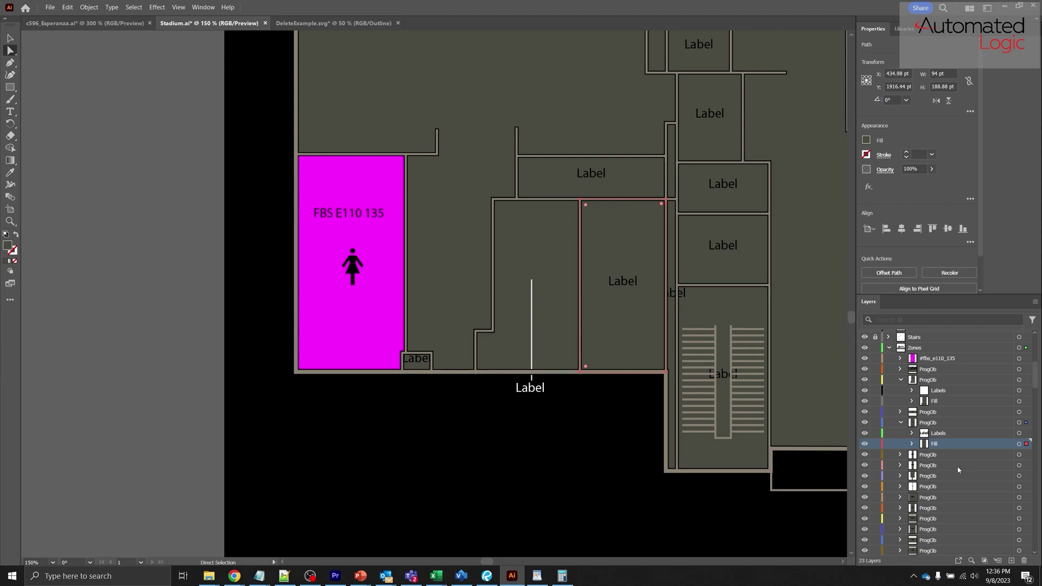
{"action": "left_click", "coordinate": [928, 423], "text": "alt"}
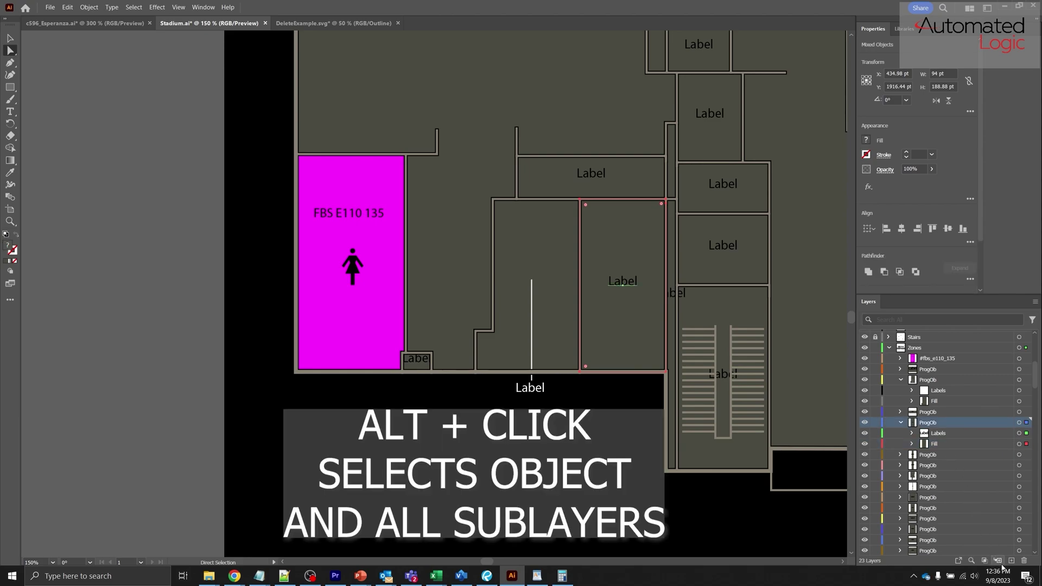
{"action": "left_click", "coordinate": [1024, 561]}
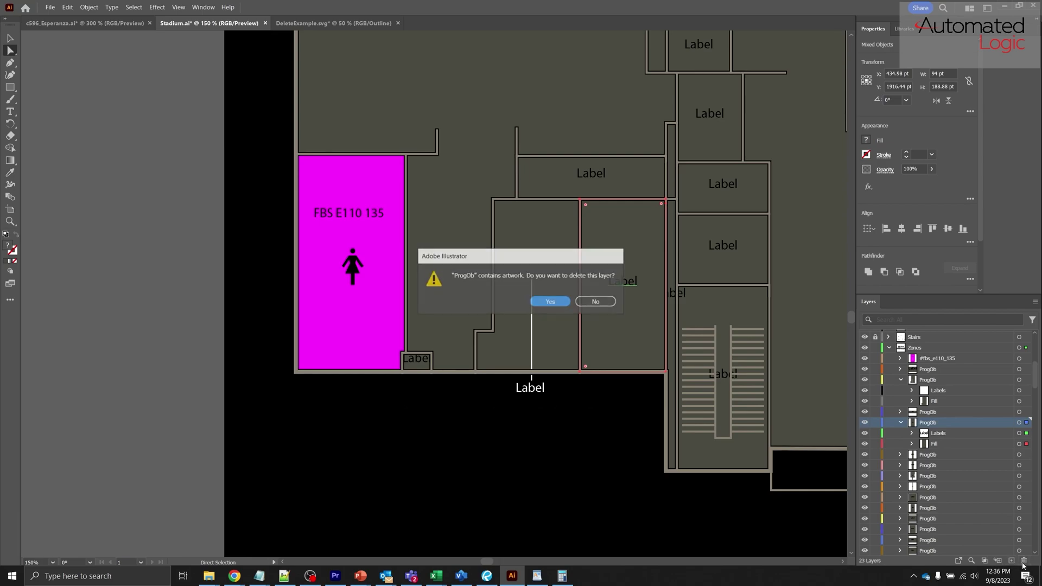
{"action": "left_click", "coordinate": [553, 305]}
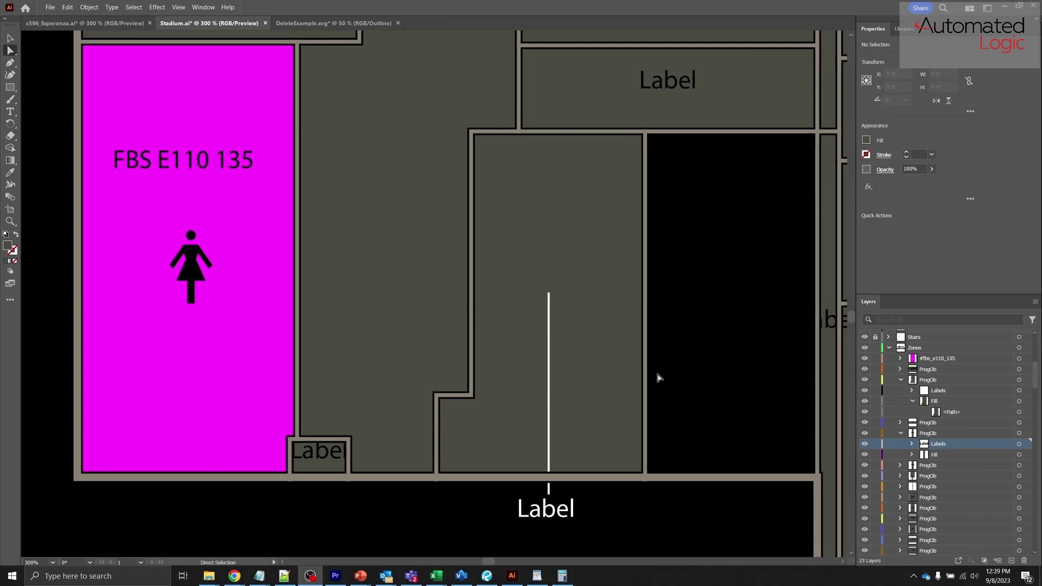
In outline view, move the upper-right anchor of the neighbouring zone's path to the emptied room's upper-right corner at X 481.98 pt, Y 1822 pt.
{"action": "left_click", "coordinate": [699, 370]}
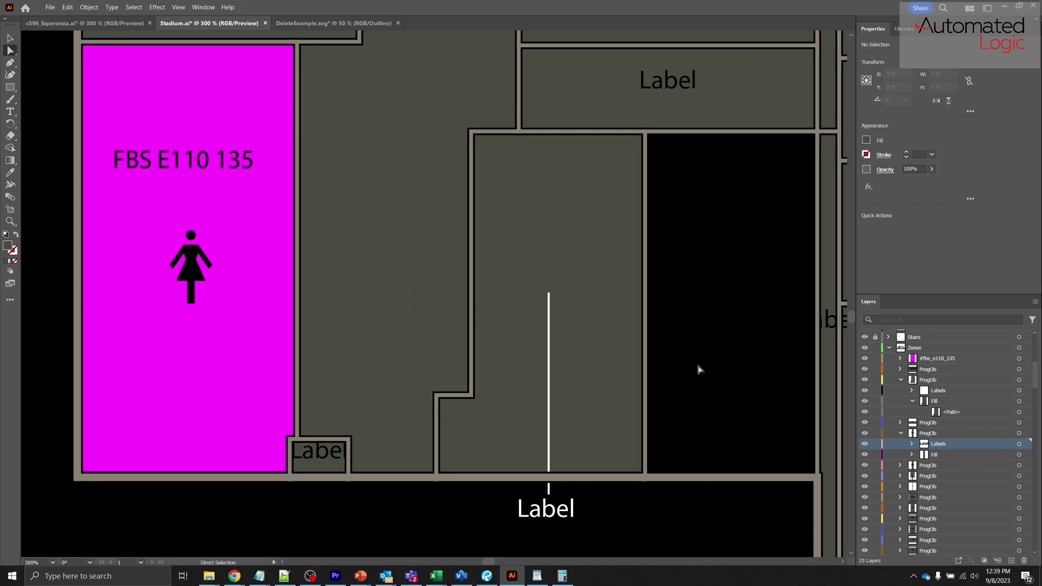
{"action": "key", "text": "ctrl+y"}
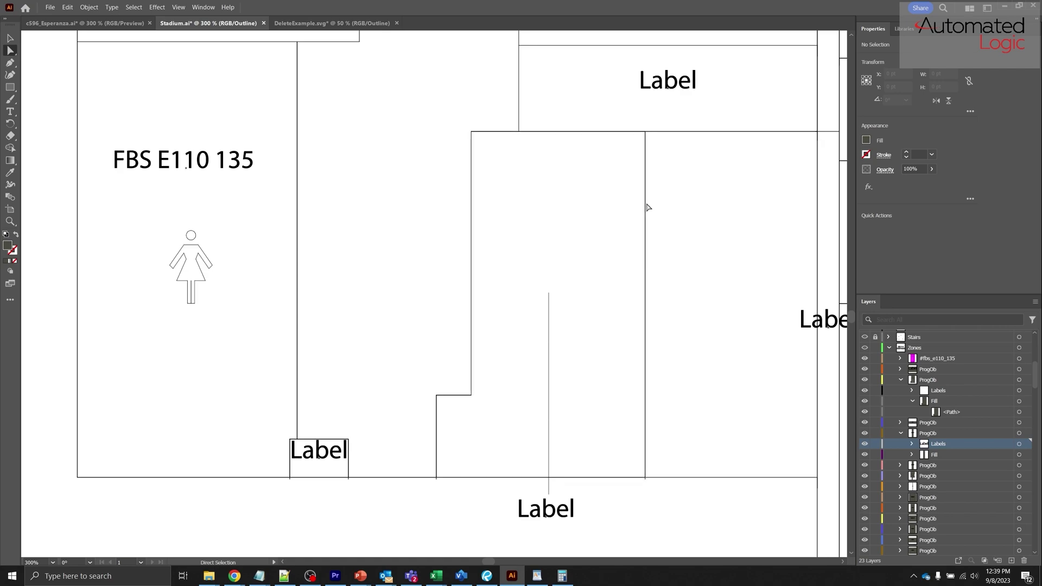
{"action": "scroll", "coordinate": [636, 202], "scroll_direction": "up", "scroll_amount": 3}
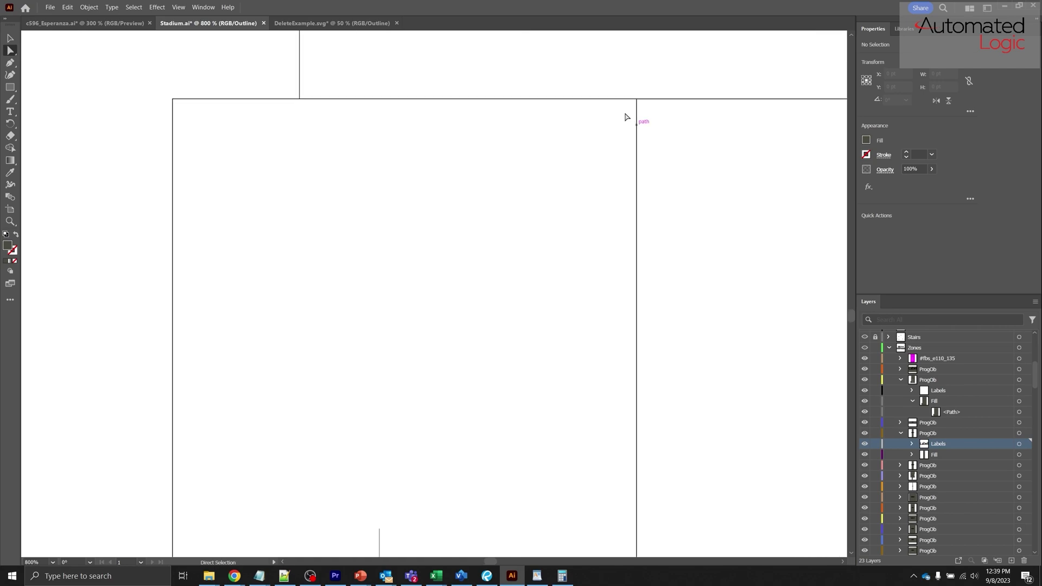
{"action": "left_click", "coordinate": [636, 100]}
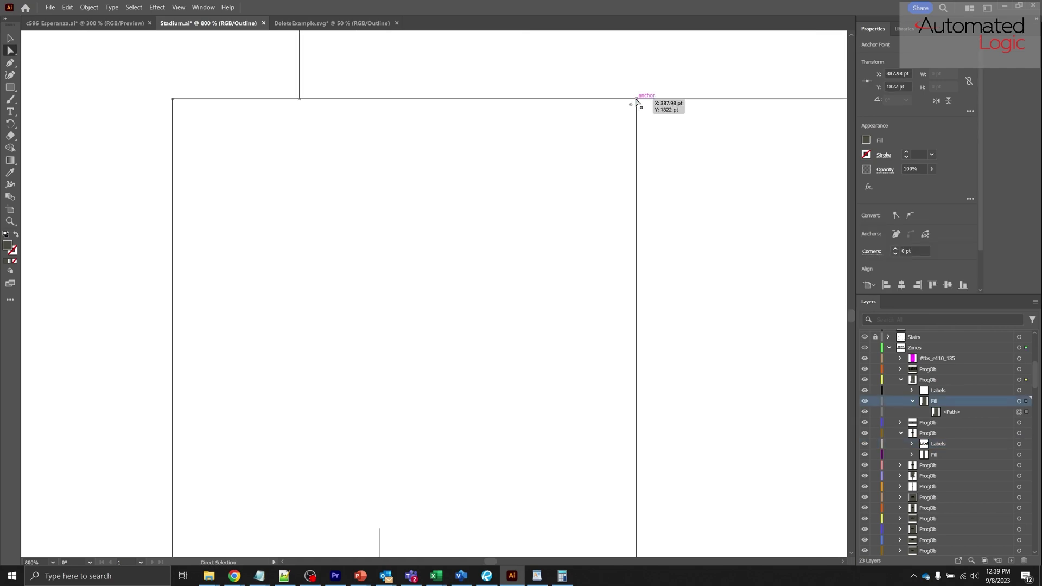
{"action": "left_click", "coordinate": [939, 414]}
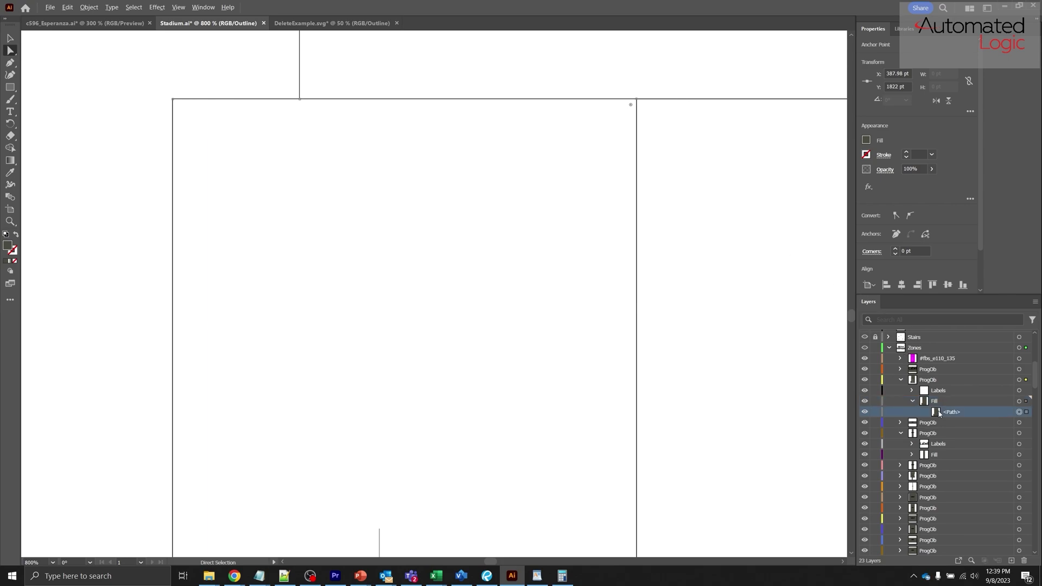
{"action": "left_click", "coordinate": [1026, 411]}
{"action": "left_click_drag", "start_coordinate": [638, 101], "coordinate": [667, 137]}
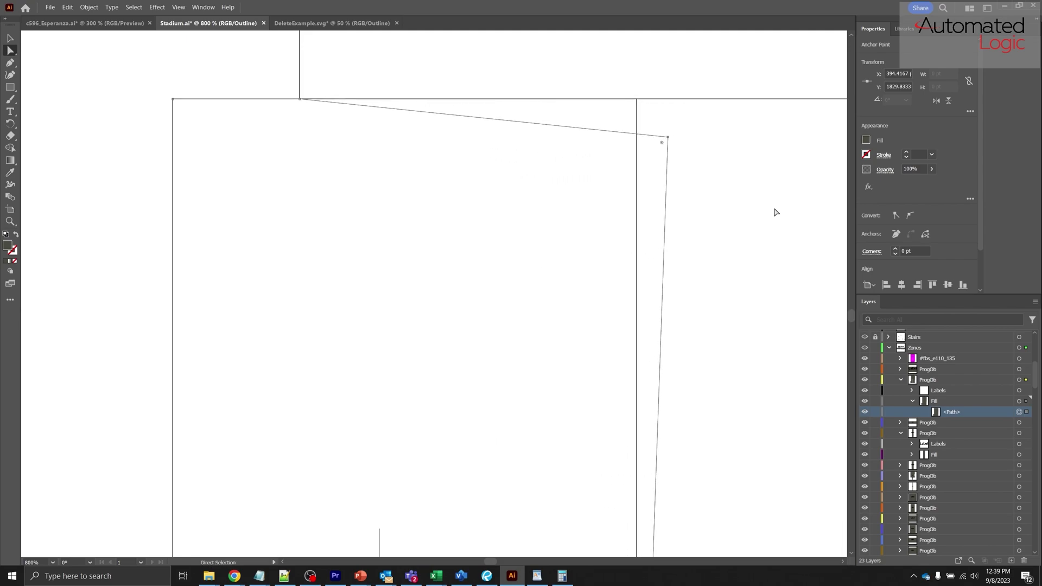
{"action": "left_click_drag", "start_coordinate": [770, 221], "coordinate": [414, 250]}
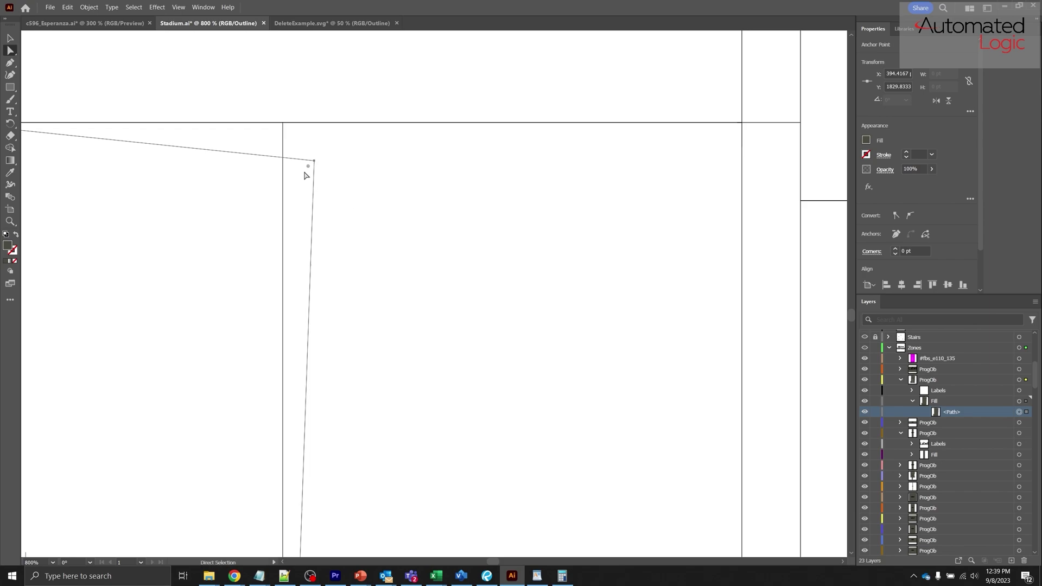
{"action": "left_click_drag", "start_coordinate": [315, 161], "coordinate": [741, 123]}
Move the same path's lower-right anchor point to the emptied room's lower-right corner at X 481.98 pt, Y 2010.88 pt.
{"action": "scroll", "coordinate": [679, 306], "scroll_direction": "down", "scroll_amount": 5}
{"action": "scroll", "coordinate": [679, 306], "scroll_direction": "up", "scroll_amount": 4}
{"action": "scroll", "coordinate": [551, 334], "scroll_direction": "right", "scroll_amount": 1}
{"action": "scroll", "coordinate": [457, 383], "scroll_direction": "up", "scroll_amount": 1}
{"action": "scroll", "coordinate": [456, 400], "scroll_direction": "up", "scroll_amount": 3}
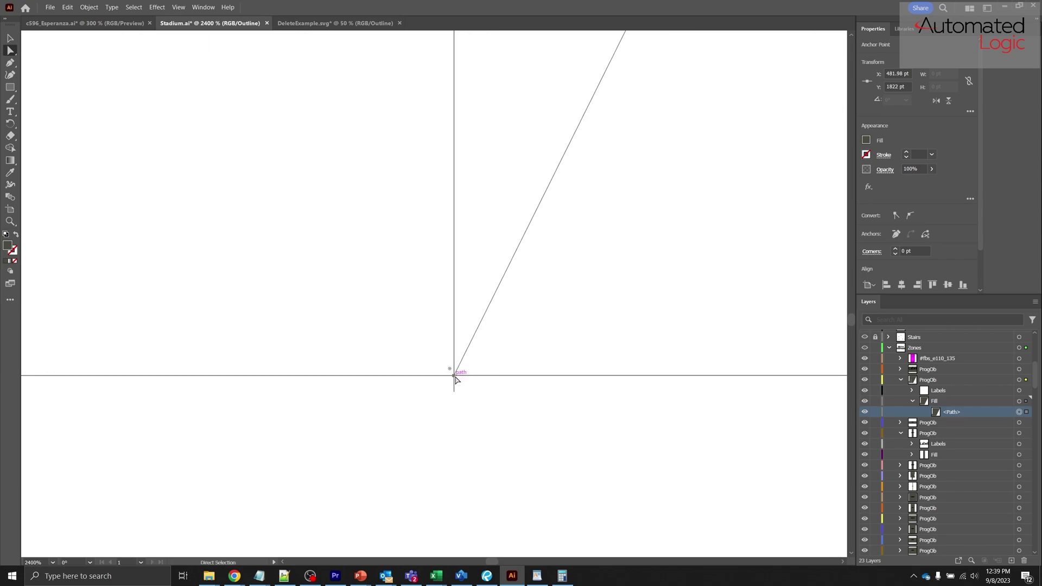
{"action": "left_click_drag", "start_coordinate": [455, 378], "coordinate": [589, 360]}
{"action": "scroll", "coordinate": [616, 379], "scroll_direction": "down", "scroll_amount": 3}
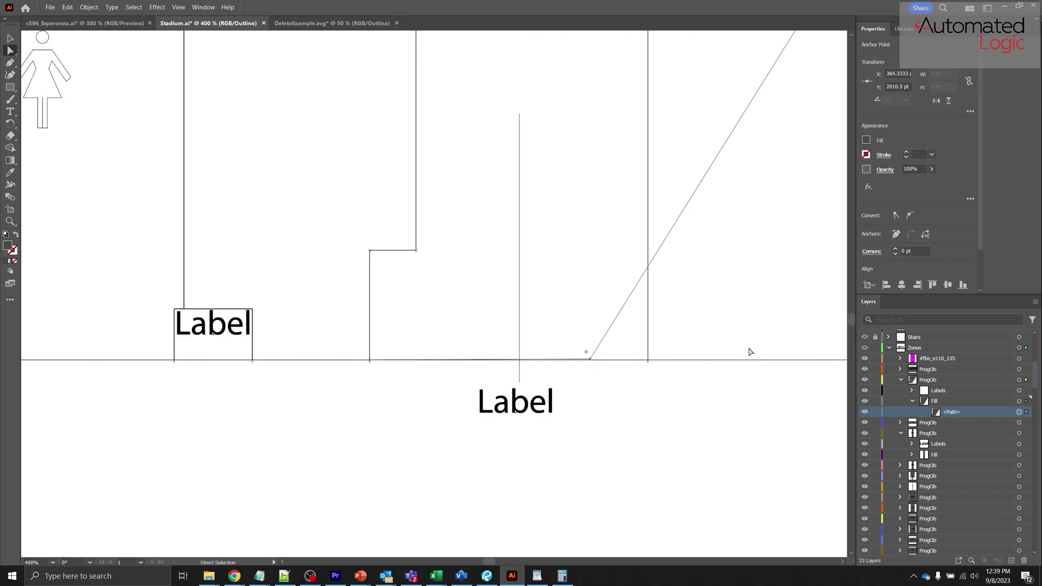
{"action": "scroll", "coordinate": [542, 349], "scroll_direction": "up", "scroll_amount": 3}
{"action": "scroll", "coordinate": [558, 360], "scroll_direction": "down", "scroll_amount": 3}
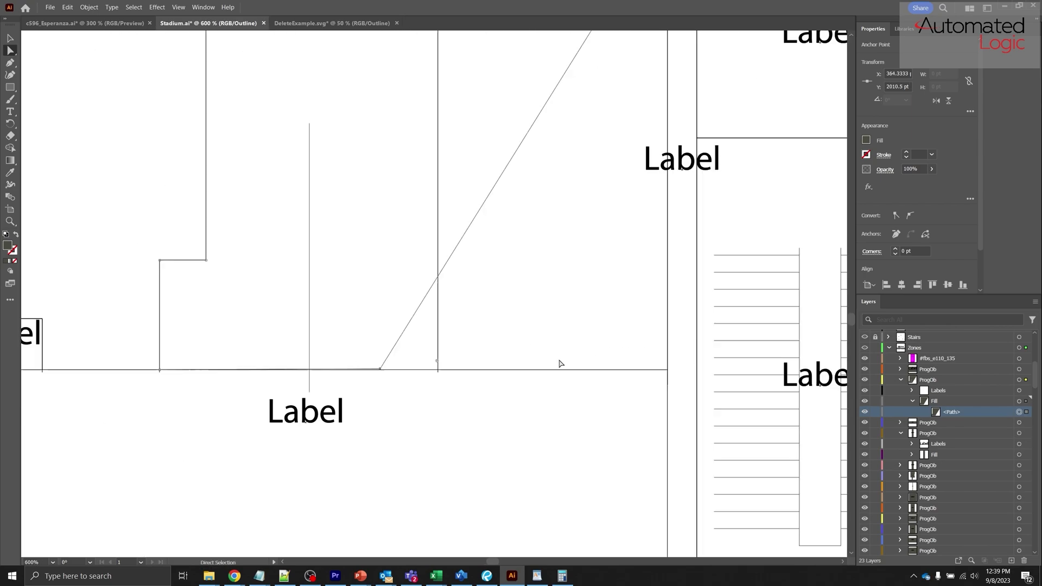
{"action": "left_click_drag", "start_coordinate": [380, 368], "coordinate": [668, 372]}
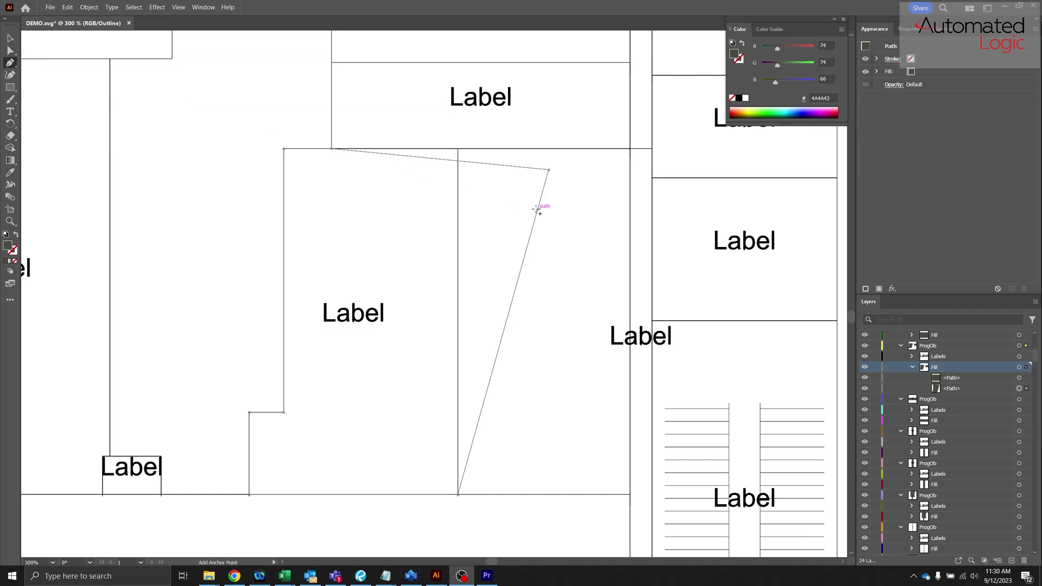
In DEMO.svg, add two anchor points with the Pen tool along the zone path's slanted right edge.
{"action": "left_click", "coordinate": [548, 169]}
{"action": "left_click", "coordinate": [549, 169]}
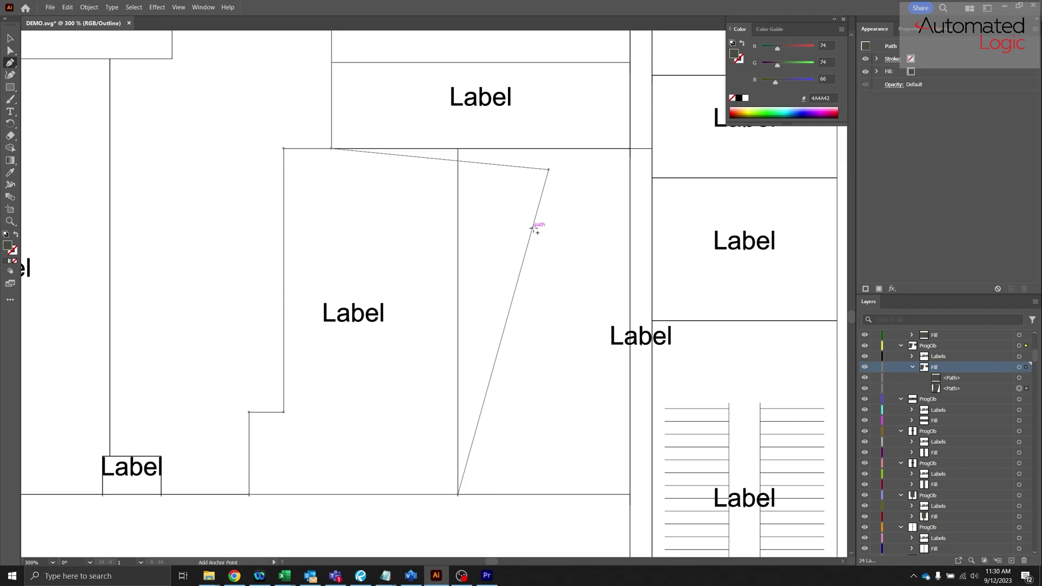
{"action": "left_click", "coordinate": [533, 227]}
{"action": "left_click", "coordinate": [522, 264]}
Move the path's upper-right anchor onto the upper wall and the two added anchors into the lower part of the adjoining room.
{"action": "left_click", "coordinate": [10, 50]}
{"action": "left_click_drag", "start_coordinate": [550, 172], "coordinate": [582, 149]}
{"action": "left_click_drag", "start_coordinate": [533, 230], "coordinate": [583, 430]}
{"action": "left_click_drag", "start_coordinate": [522, 265], "coordinate": [607, 431]}
Add another anchor point on the path's lower slanted edge and move it down onto the room's bottom wall.
{"action": "key", "text": "p"}
{"action": "left_click", "coordinate": [571, 444]}
{"action": "key", "text": "a"}
{"action": "left_click_drag", "start_coordinate": [574, 451], "coordinate": [607, 496]}
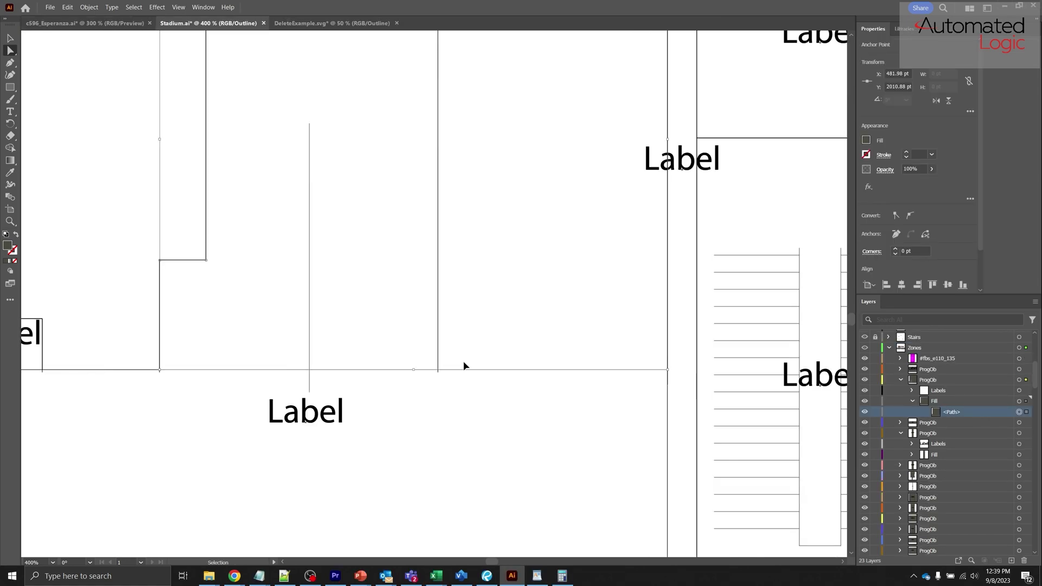
Back in Stadium, leave outline view, select the enlarged two-room zone and assign it FBS E111 135 from the Geo Tree.
{"action": "key", "text": "ctrl+y"}
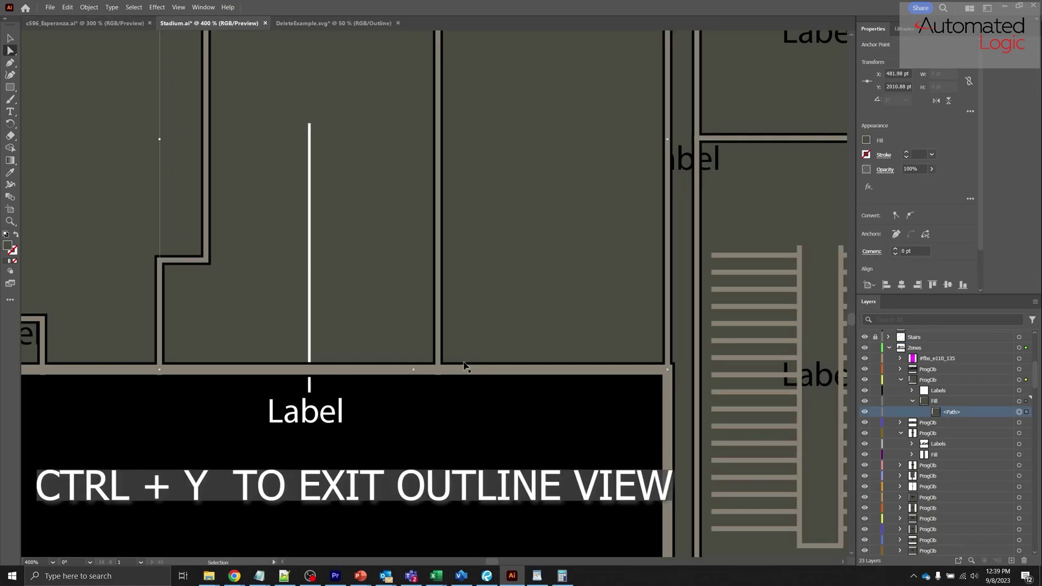
{"action": "left_click_drag", "start_coordinate": [449, 404], "coordinate": [499, 447]}
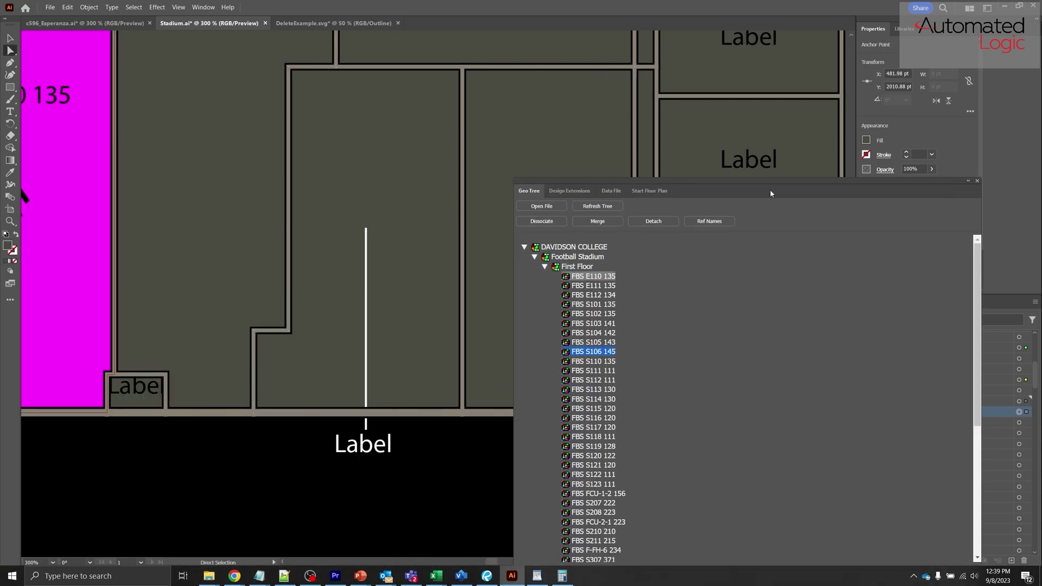
{"action": "left_click", "coordinate": [560, 241]}
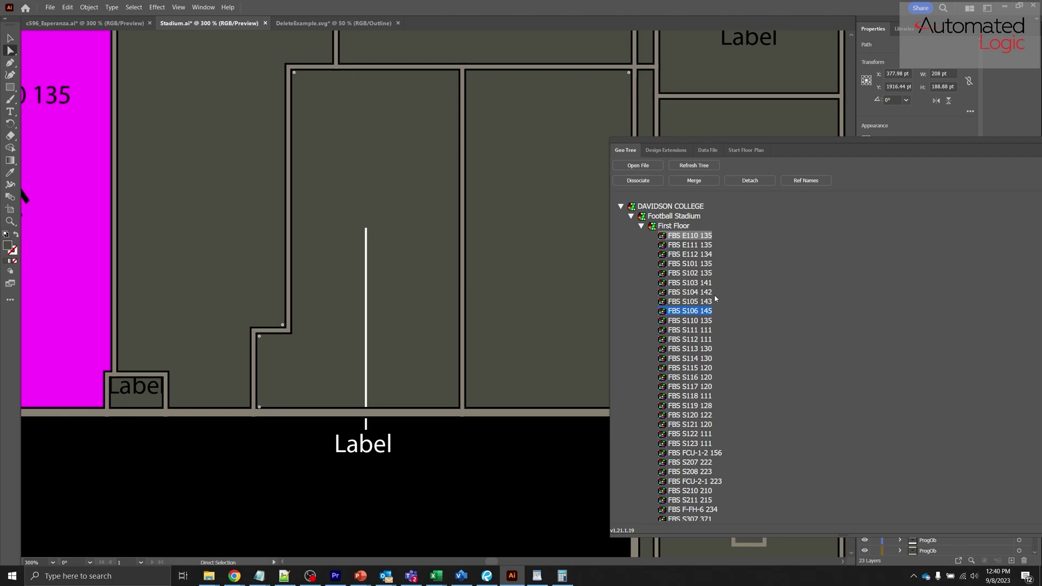
{"action": "left_click", "coordinate": [696, 245]}
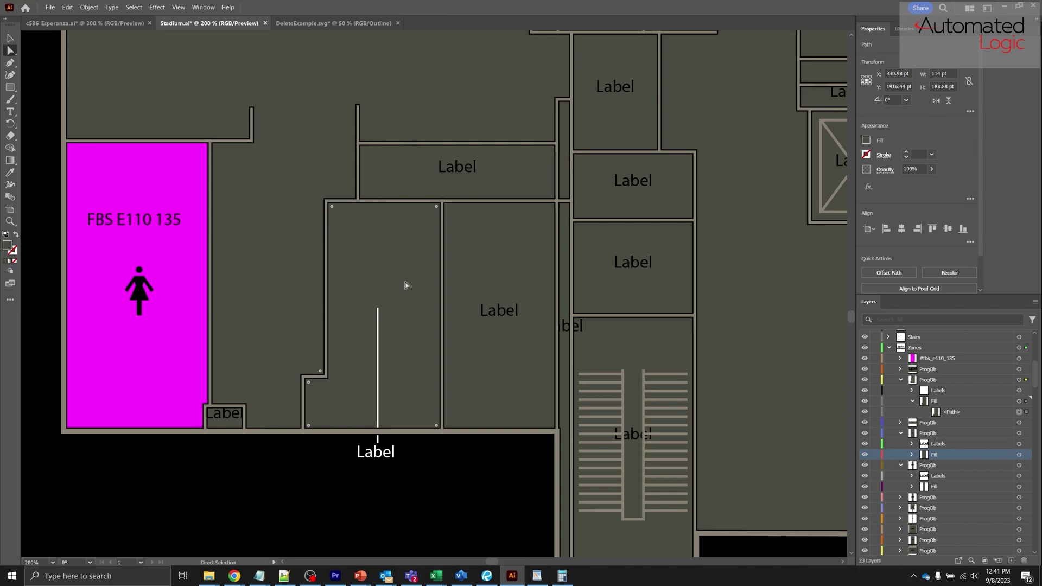
{"action": "left_click", "coordinate": [630, 285]}
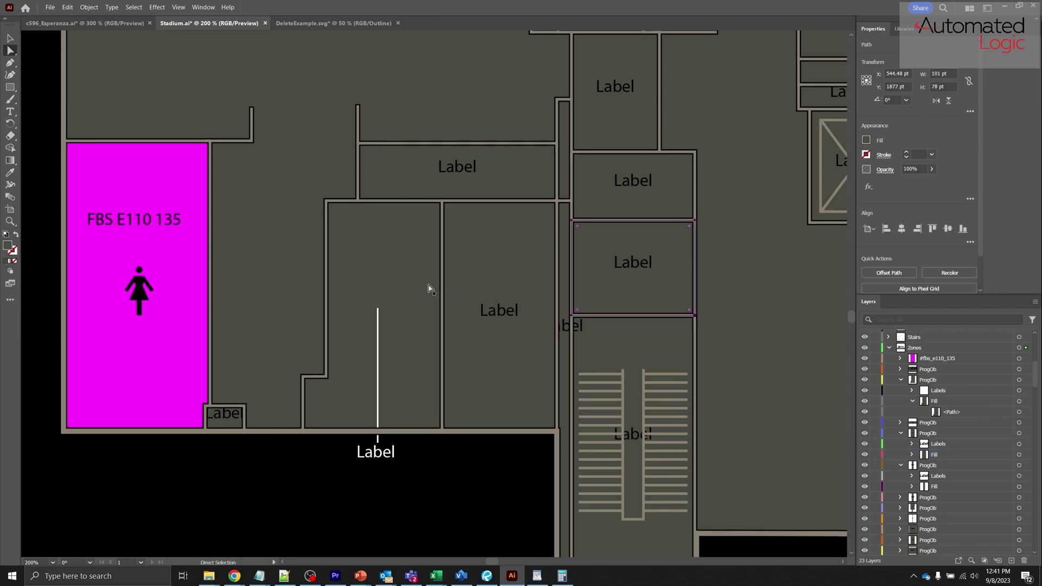
{"action": "left_click", "coordinate": [575, 285]}
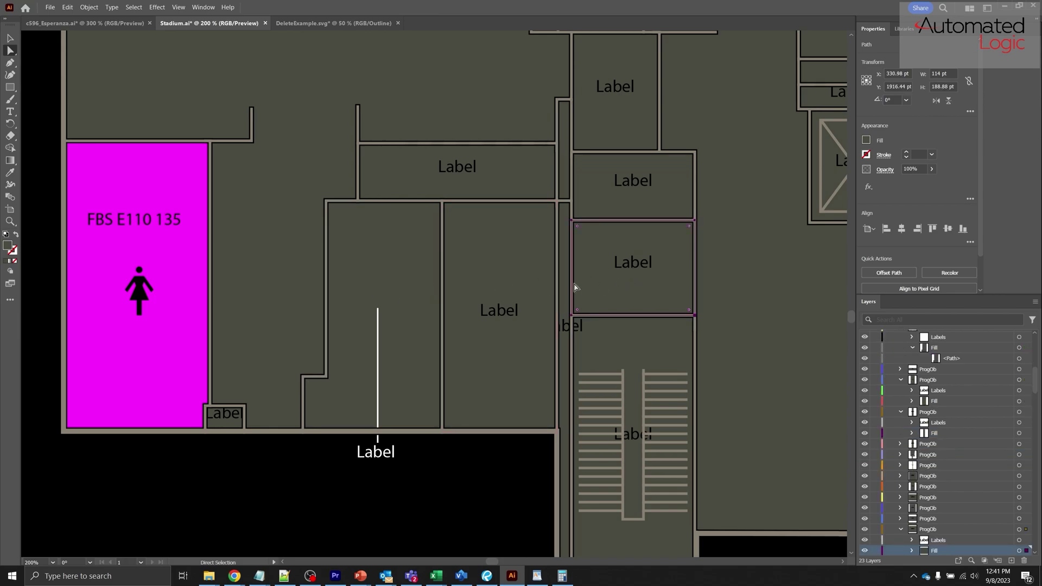
{"action": "left_click", "coordinate": [399, 293]}
{"action": "left_click", "coordinate": [537, 271]}
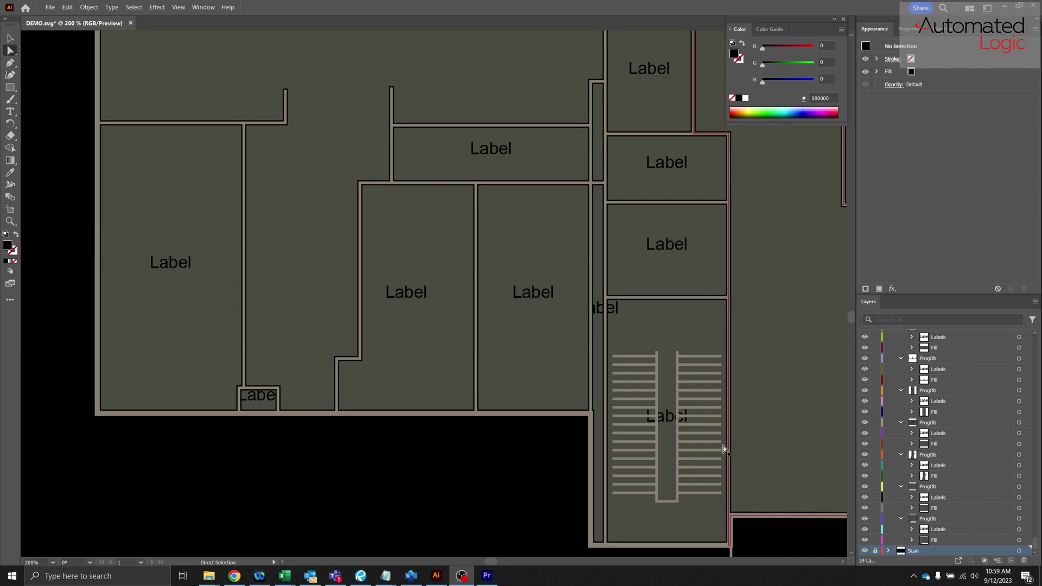
In DEMO.svg, cut the fill path of the small room above the stairs and paste it in place into the L-shaped room's Fill layer.
{"action": "left_click", "coordinate": [627, 272]}
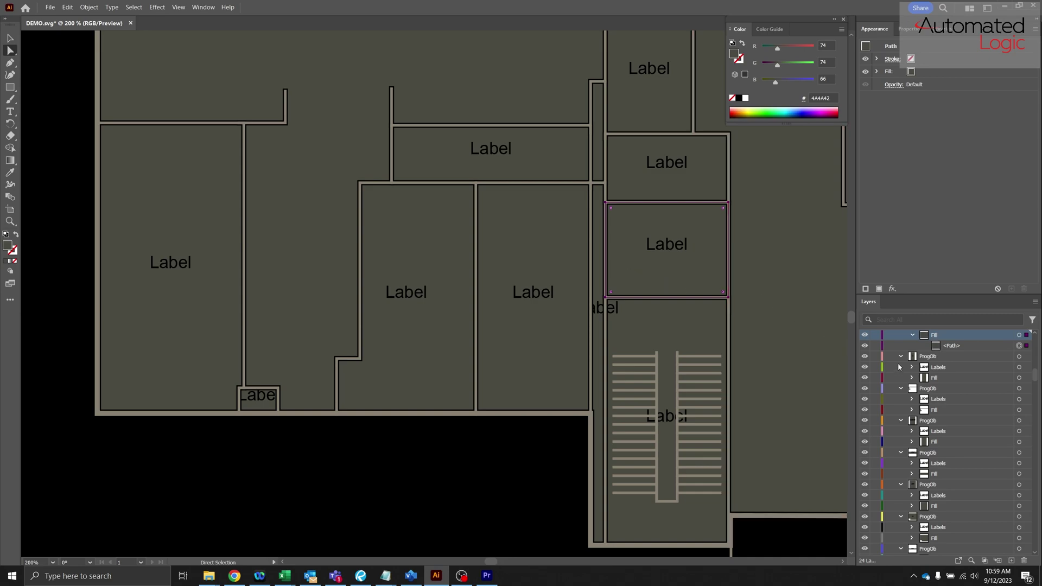
{"action": "left_click", "coordinate": [942, 348], "text": "alt"}
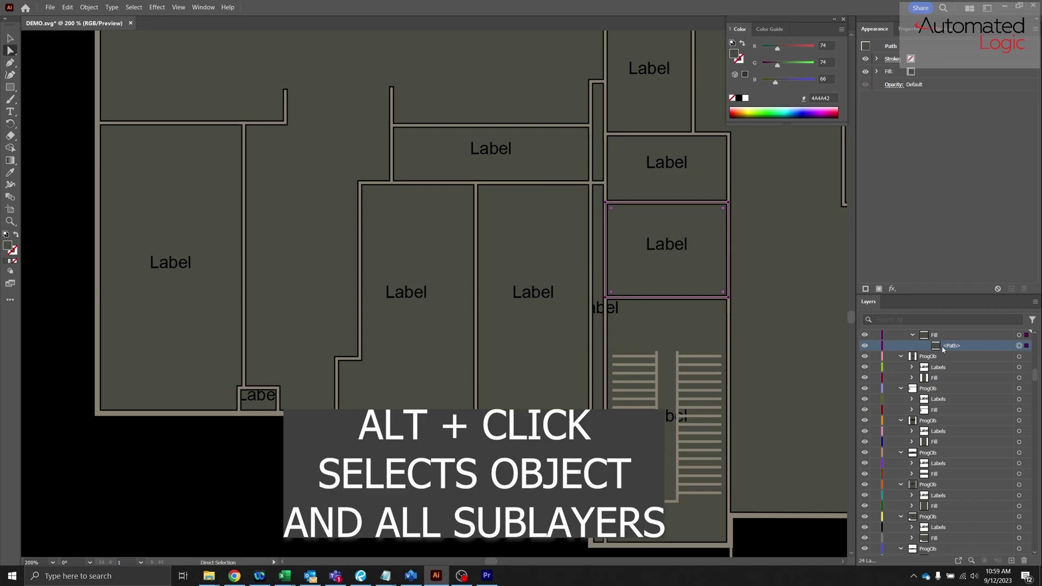
{"action": "key", "text": "ctrl+x"}
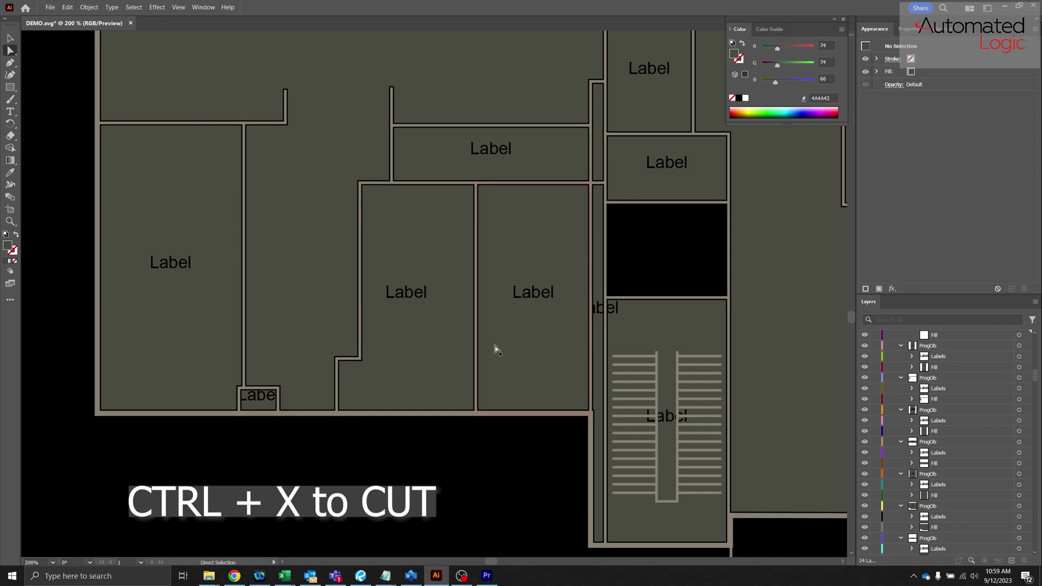
{"action": "key", "text": "ctrl+f"}
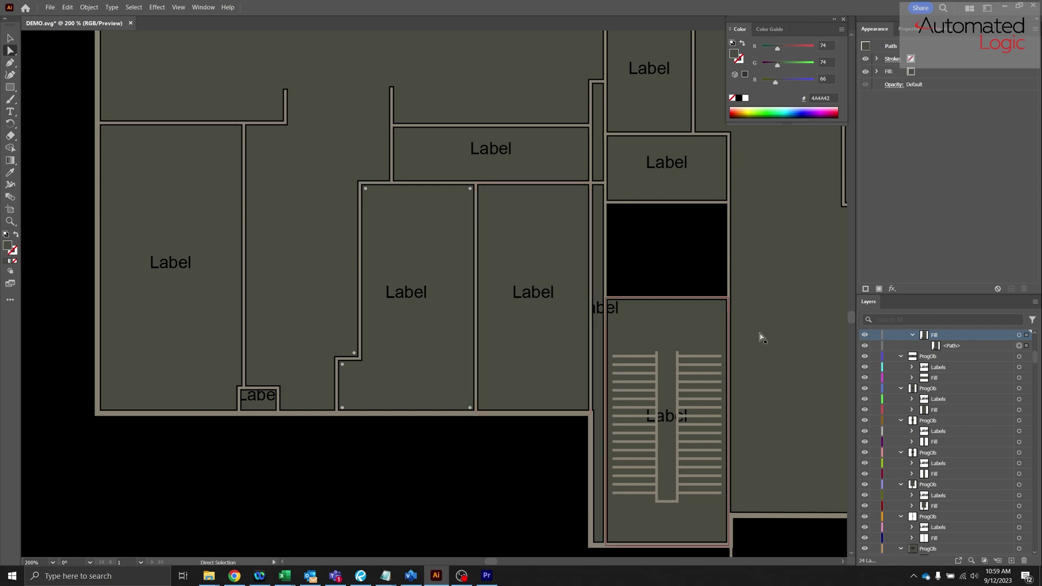
{"action": "scroll", "coordinate": [934, 369], "scroll_direction": "up", "scroll_amount": 2}
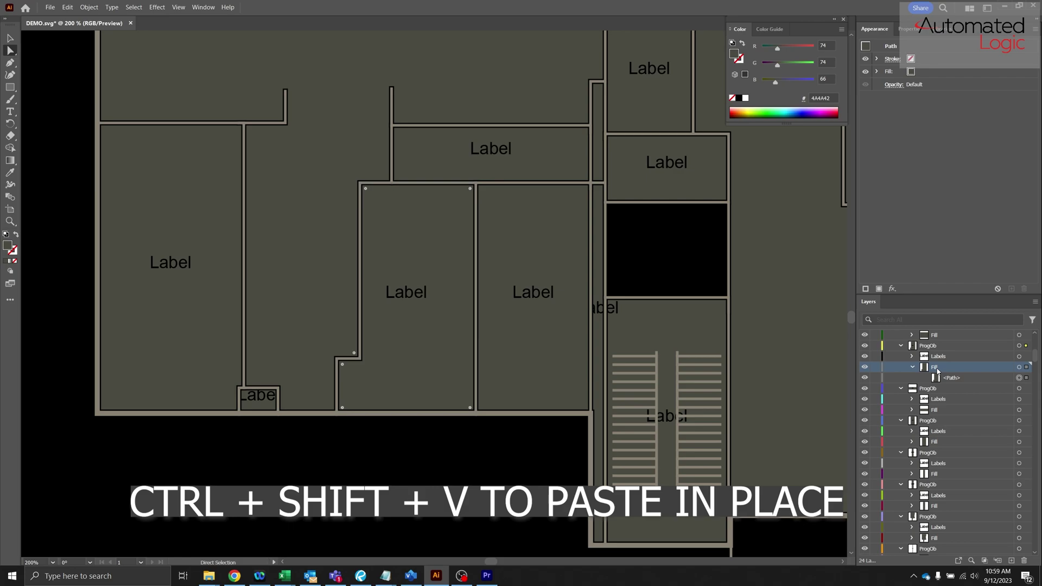
{"action": "key", "text": "ctrl+shift+v"}
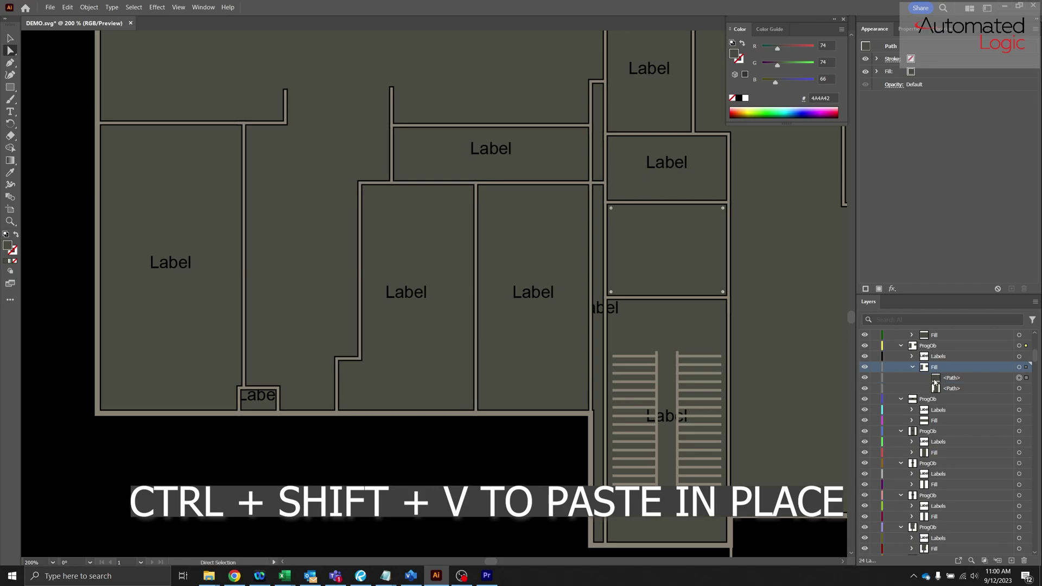
Select the ProgOb layer that holds both fill paths and pick E107 in the Geo Tree.
{"action": "left_click", "coordinate": [928, 349]}
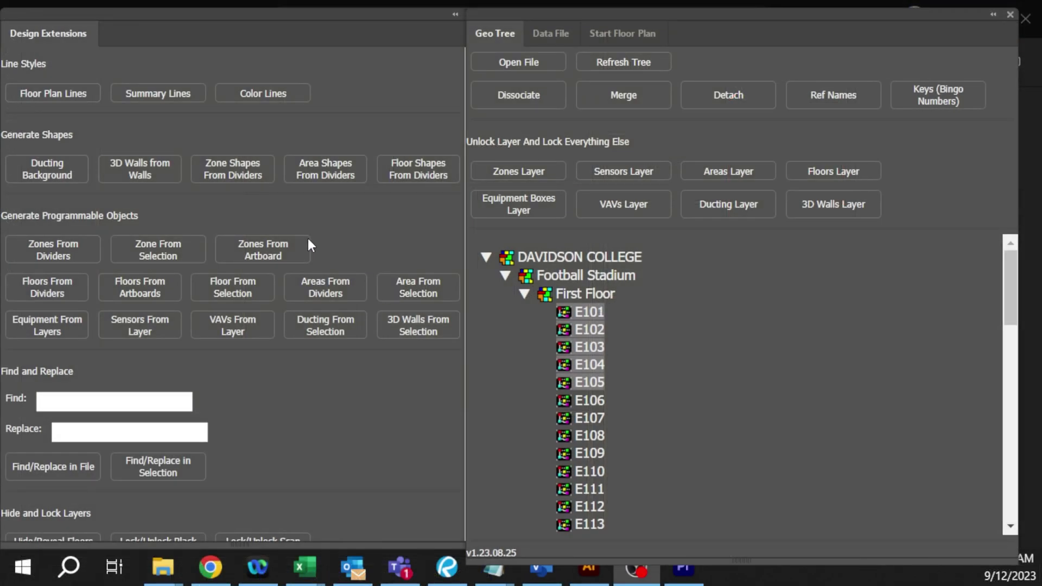
{"action": "left_click", "coordinate": [596, 418], "text": "ctrl"}
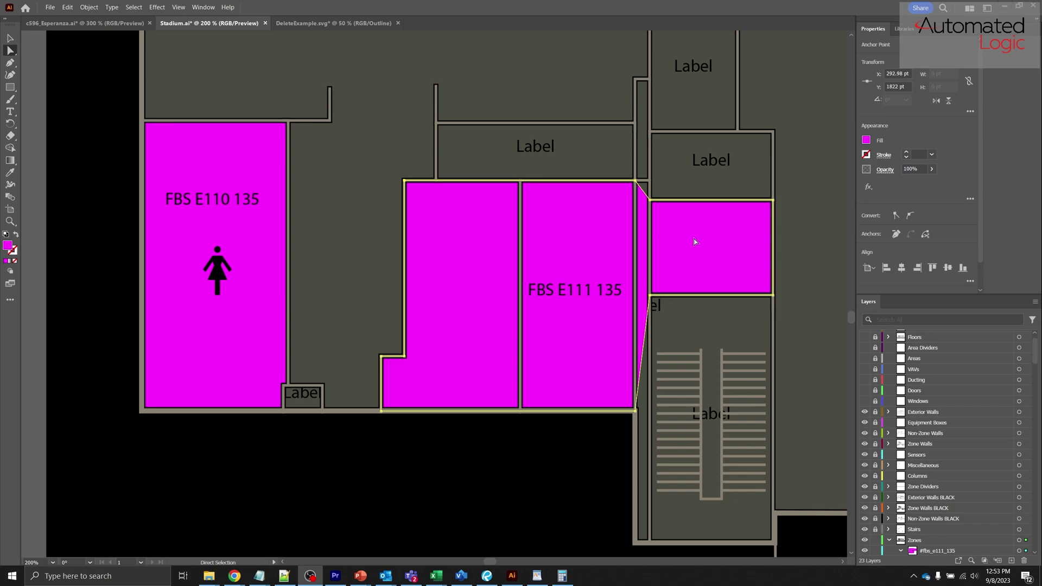
In Stadium, select the FBS E111 135 zone shape and locate its Fill layer under #fbs_e111_135.
{"action": "left_click", "coordinate": [478, 300]}
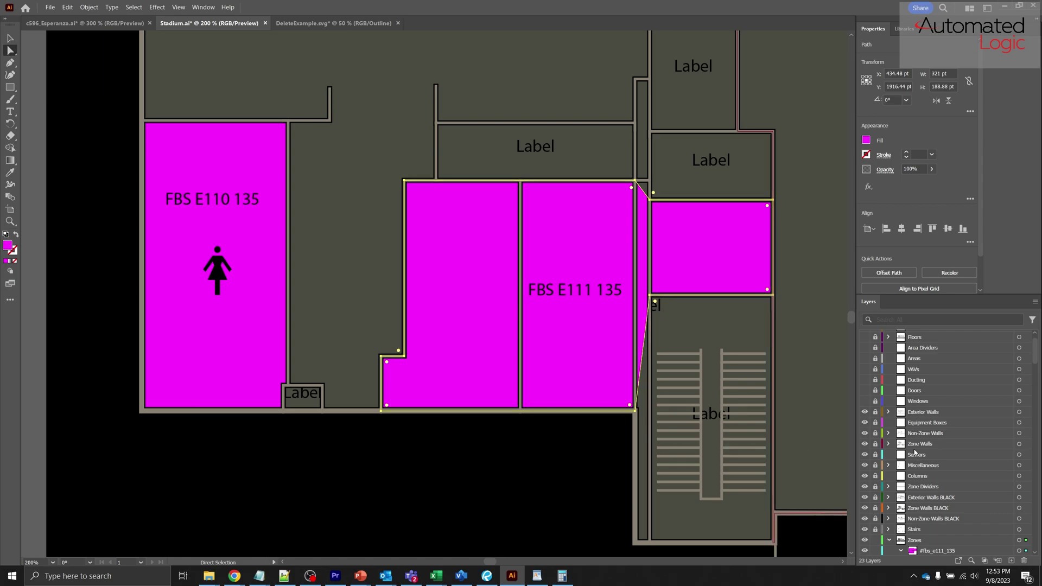
{"action": "key", "text": "ctrl+minus"}
{"action": "scroll", "coordinate": [944, 488], "scroll_direction": "down", "scroll_amount": 3}
{"action": "left_click", "coordinate": [975, 477]}
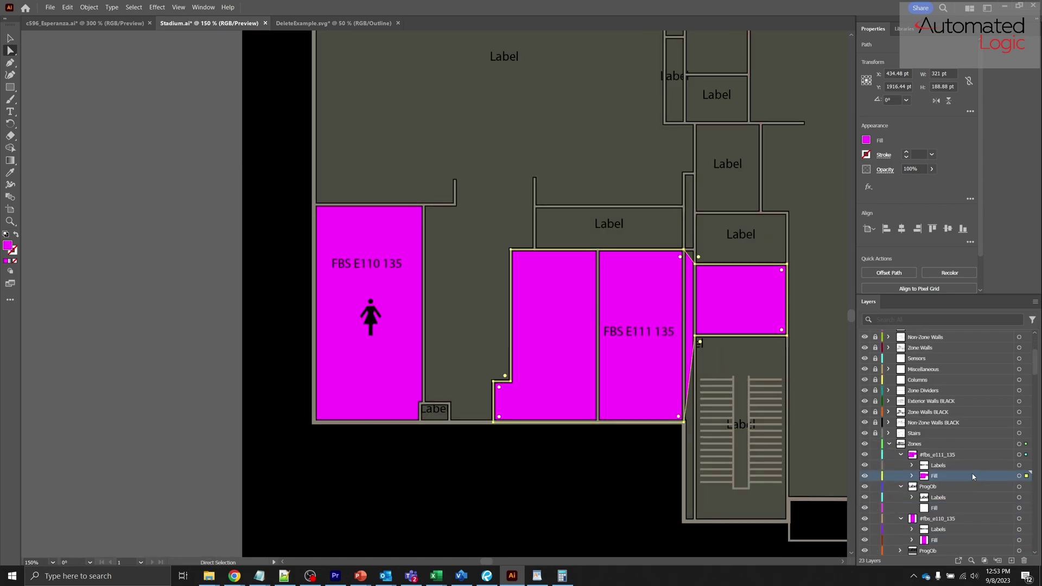
{"action": "scroll", "coordinate": [975, 477], "scroll_direction": "down", "scroll_amount": 2}
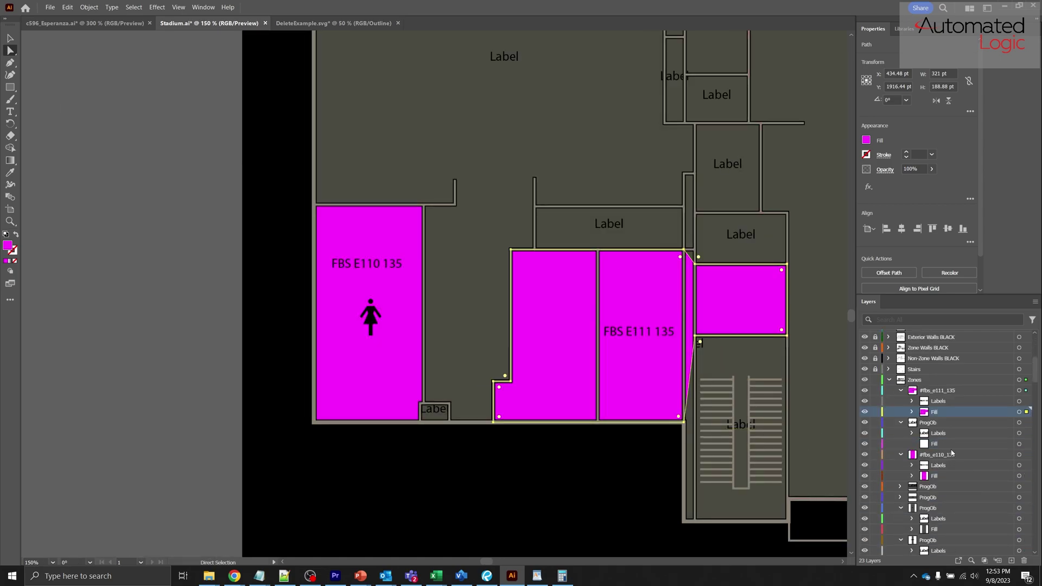
Hide the #fbs_e111_135 Fill layer and move the ProgOb layer of the room beneath it to the top of the Zones layer.
{"action": "left_click", "coordinate": [865, 413]}
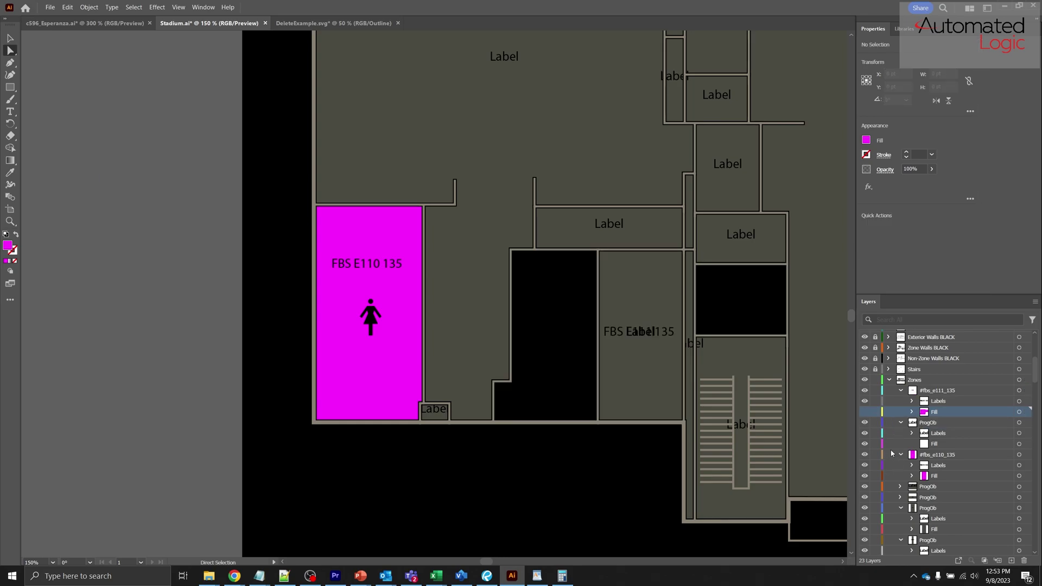
{"action": "left_click", "coordinate": [650, 372]}
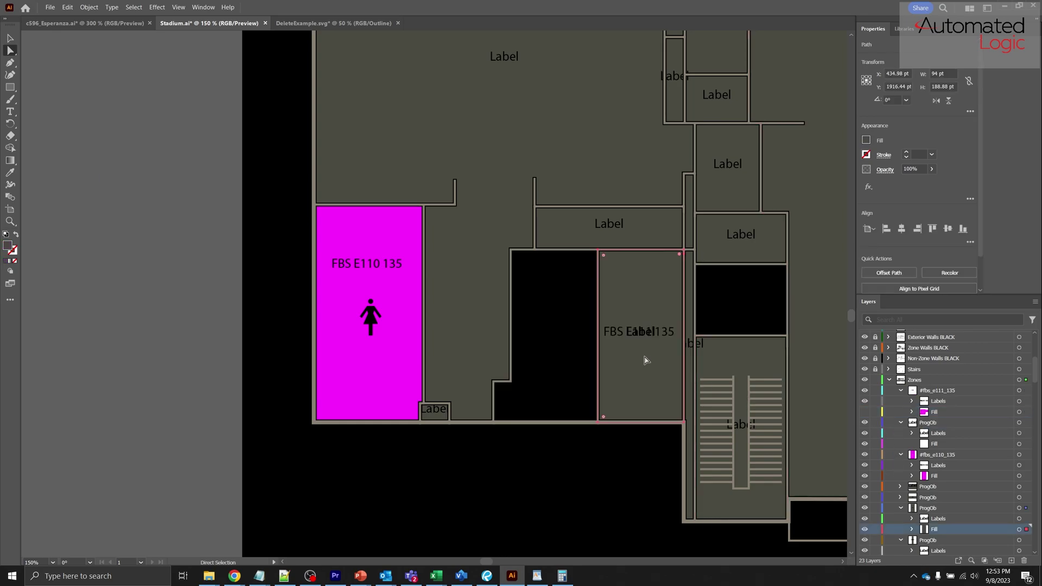
{"action": "left_click", "coordinate": [928, 508]}
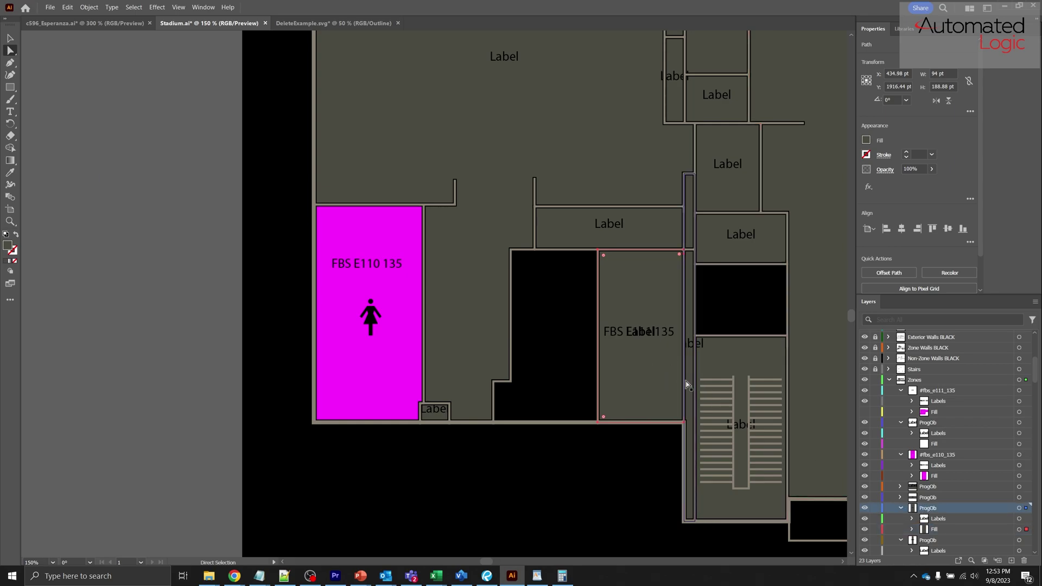
{"action": "left_click_drag", "start_coordinate": [922, 509], "coordinate": [923, 387]}
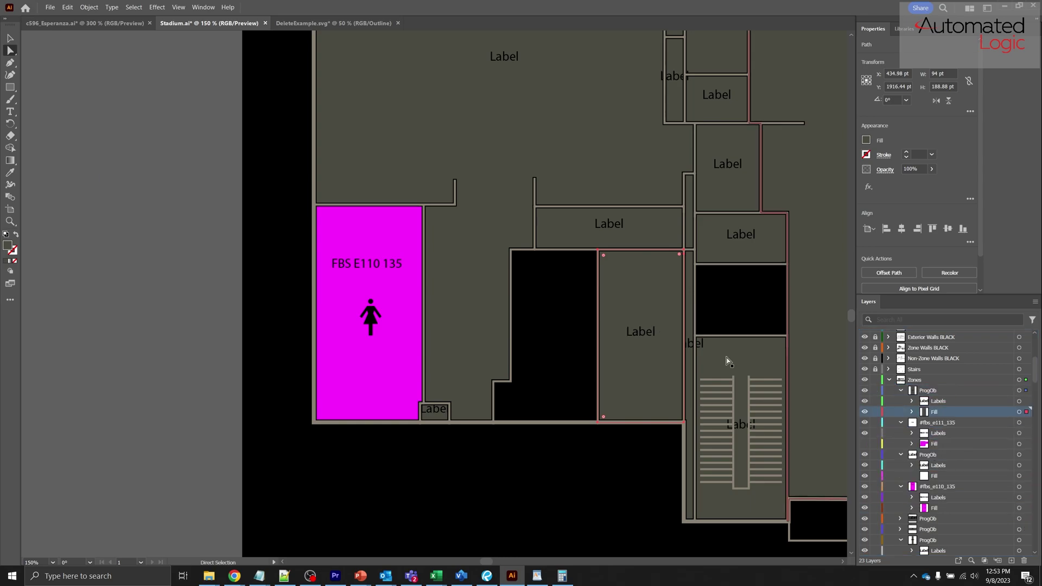
Locate the narrow vertical shaft's zone shape in the layers and move its ProgOb layer to the top of the Zones layer.
{"action": "left_click", "coordinate": [684, 369]}
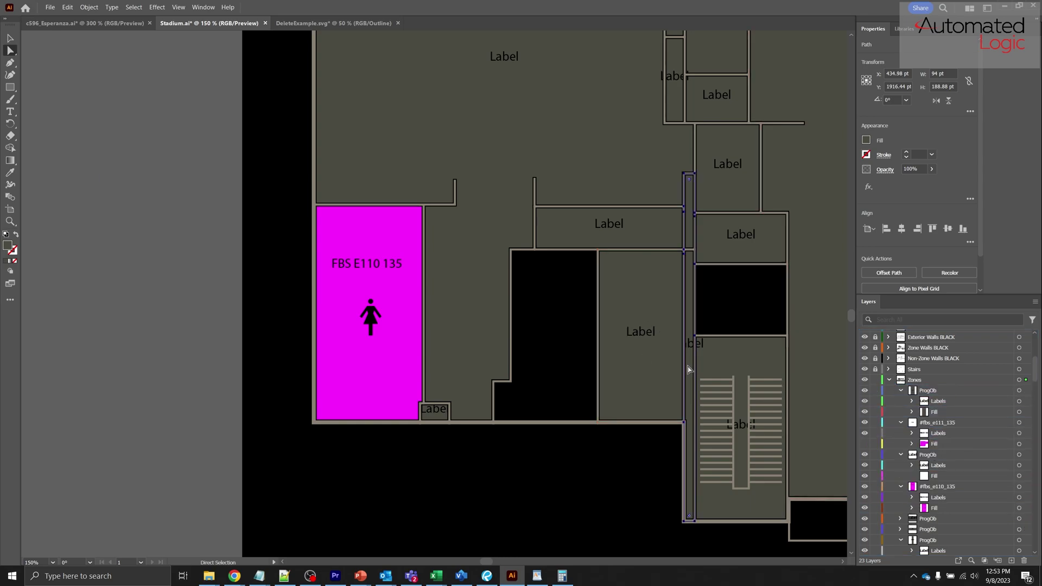
{"action": "left_click", "coordinate": [971, 561]}
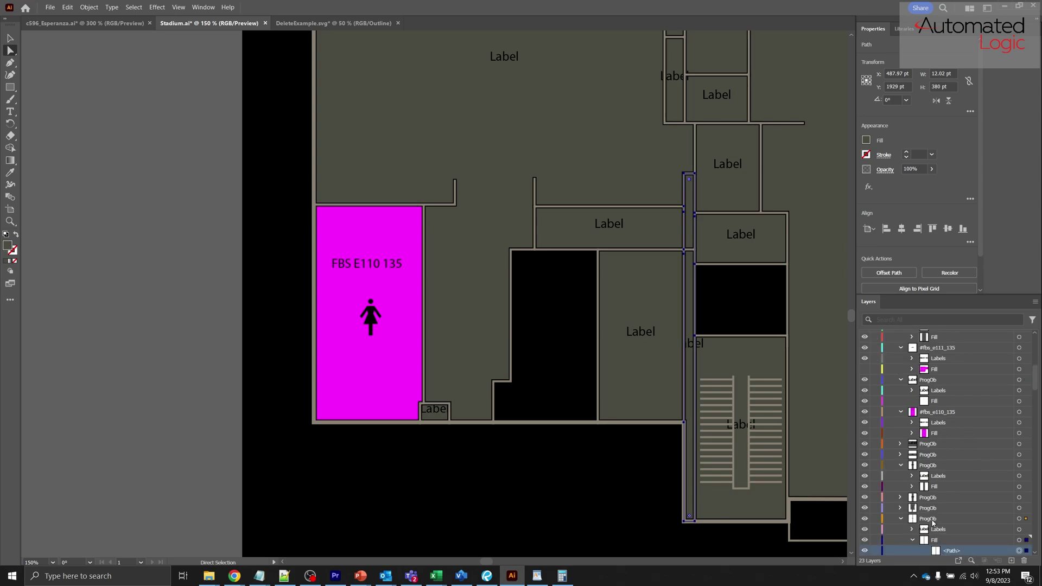
{"action": "left_click_drag", "start_coordinate": [931, 524], "coordinate": [921, 428]}
{"action": "scroll", "coordinate": [912, 422], "scroll_direction": "up", "scroll_amount": 1}
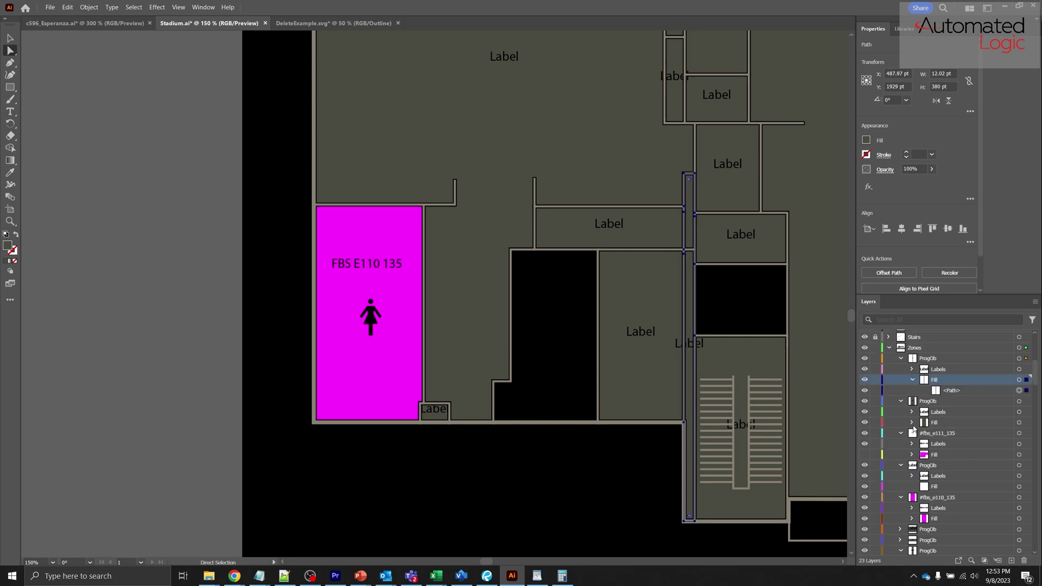
Show the #fbs_e111_135 Fill layer again and assign FBS S101 135 from the Geo Tree to the room overlapping that zone.
{"action": "left_click", "coordinate": [864, 455]}
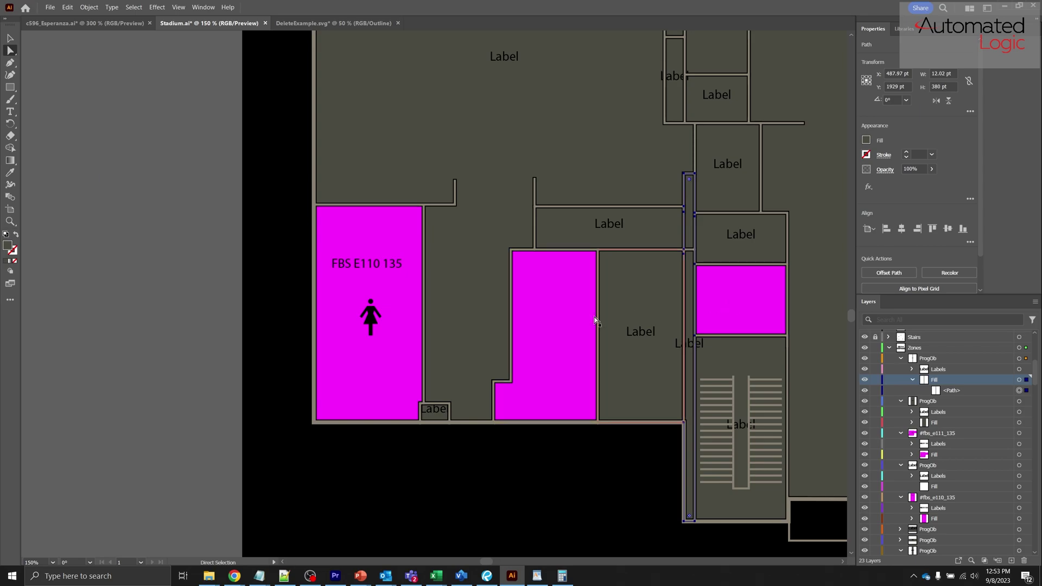
{"action": "left_click", "coordinate": [653, 359]}
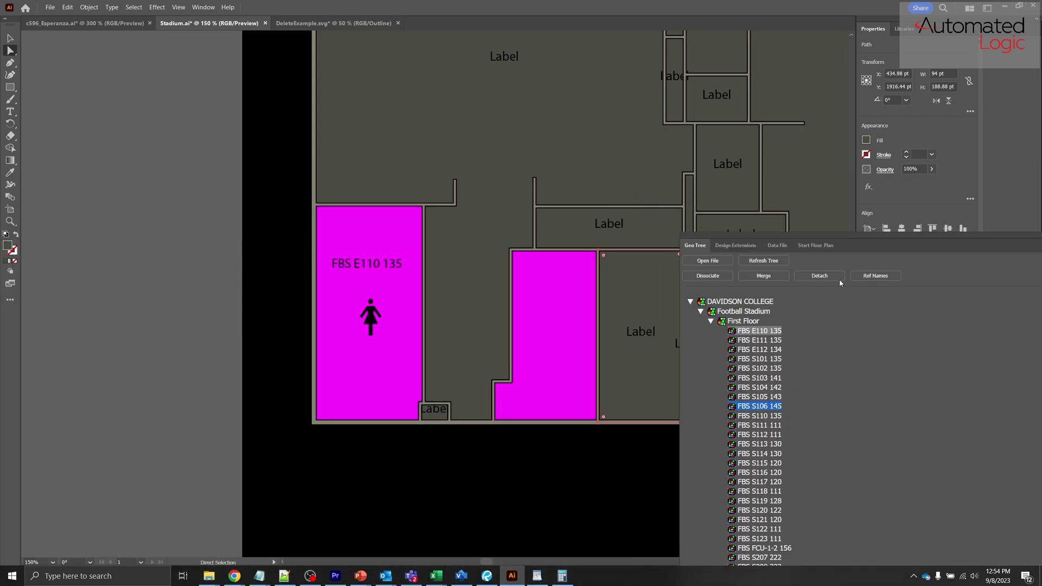
{"action": "left_click", "coordinate": [757, 358]}
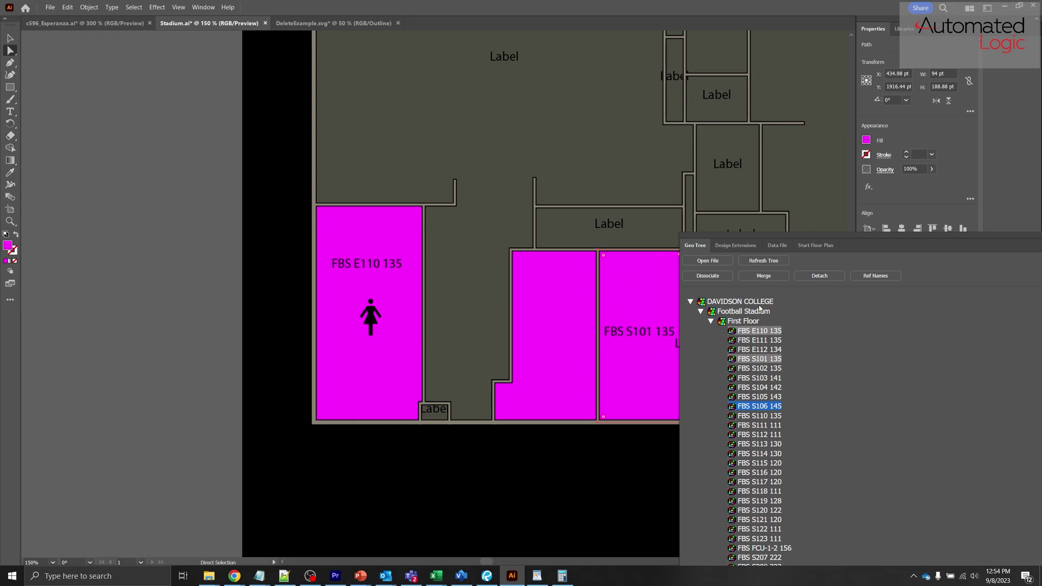
{"action": "left_click_drag", "start_coordinate": [875, 249], "coordinate": [518, 117]}
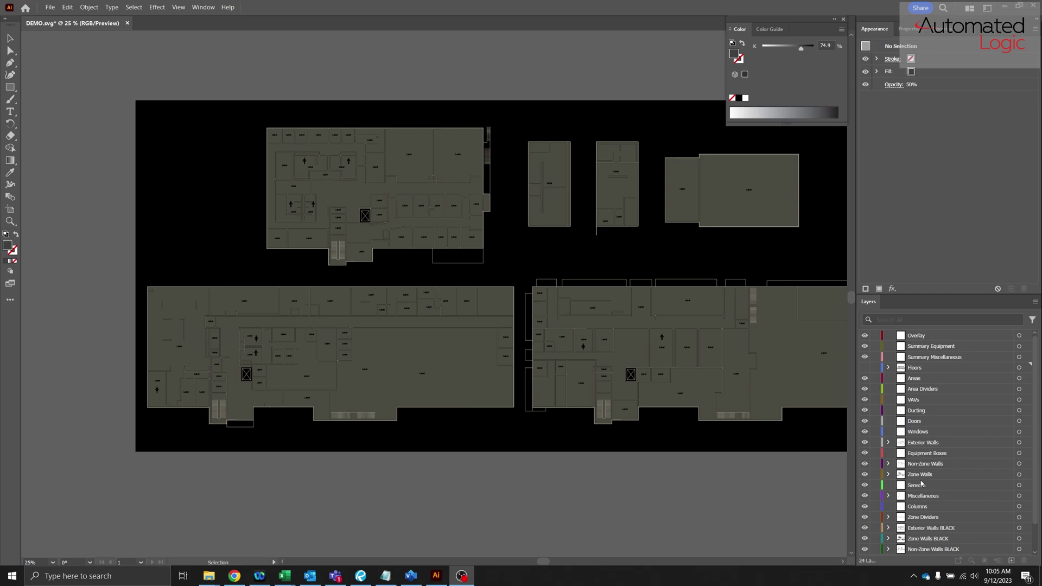
Look over the DEMO.svg floor plans and the E and S zone entries in the Geo Tree.
{"action": "scroll", "coordinate": [329, 381], "scroll_direction": "up", "scroll_amount": 1}
{"action": "left_click_drag", "start_coordinate": [329, 381], "coordinate": [434, 363]}
{"action": "scroll", "coordinate": [434, 364], "scroll_direction": "up", "scroll_amount": 1}
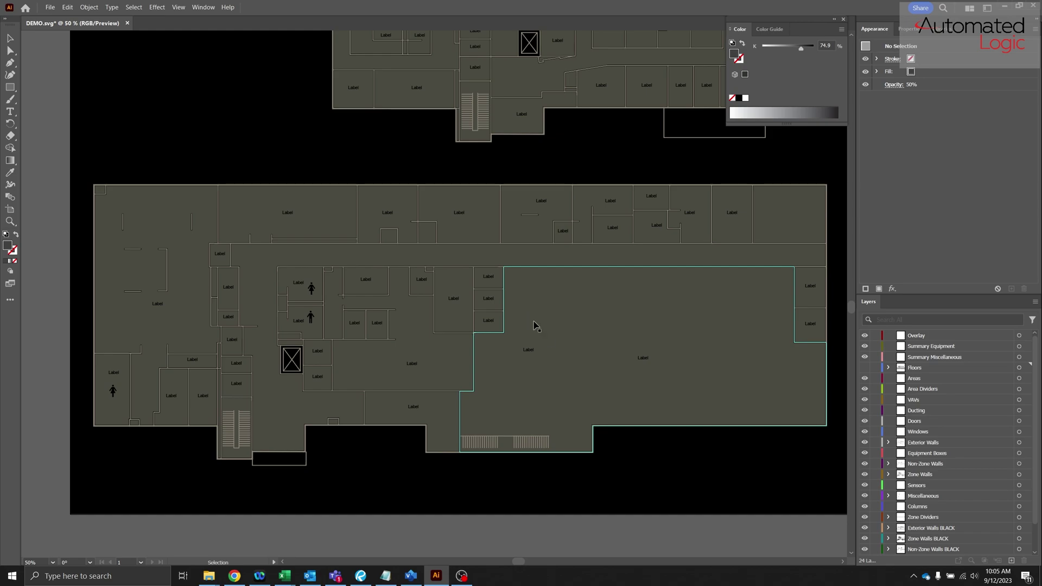
{"action": "scroll", "coordinate": [543, 334], "scroll_direction": "down", "scroll_amount": 2}
{"action": "left_click_drag", "start_coordinate": [562, 339], "coordinate": [394, 382]}
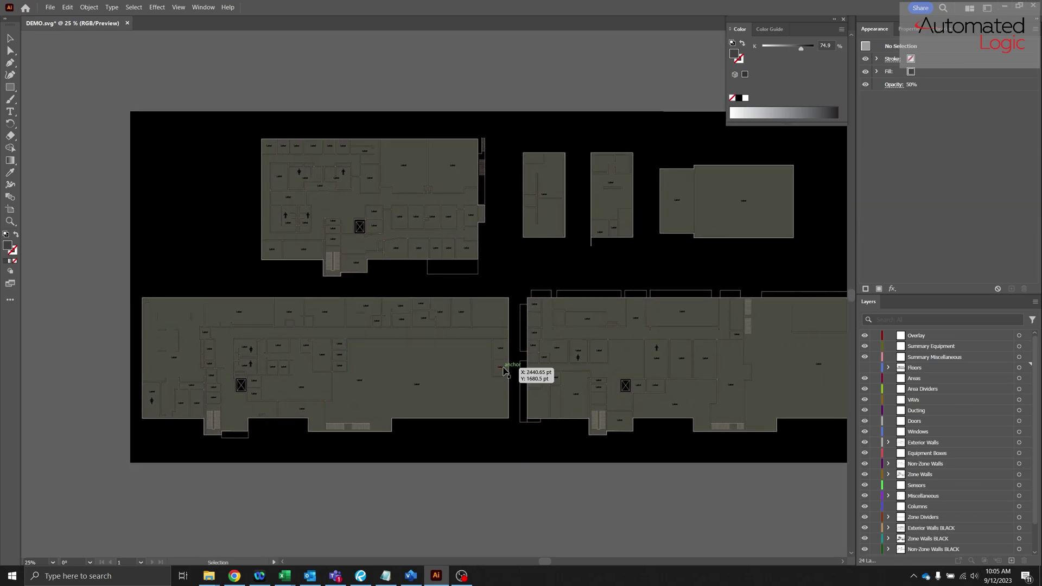
{"action": "left_click_drag", "start_coordinate": [543, 326], "coordinate": [469, 330]}
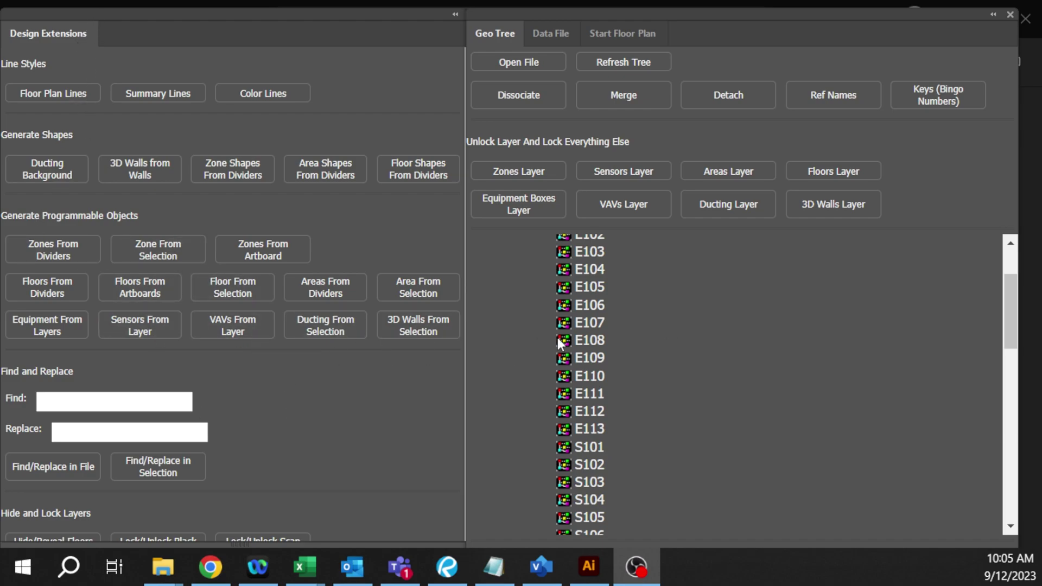
{"action": "scroll", "coordinate": [622, 308], "scroll_direction": "up", "scroll_amount": 3}
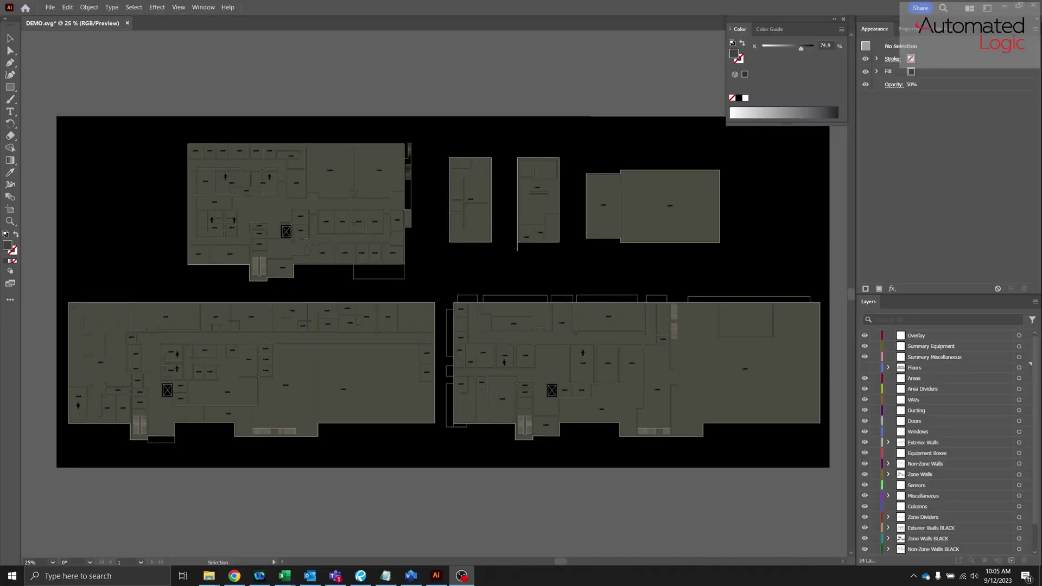
{"action": "scroll", "coordinate": [471, 277], "scroll_direction": "up", "scroll_amount": 1}
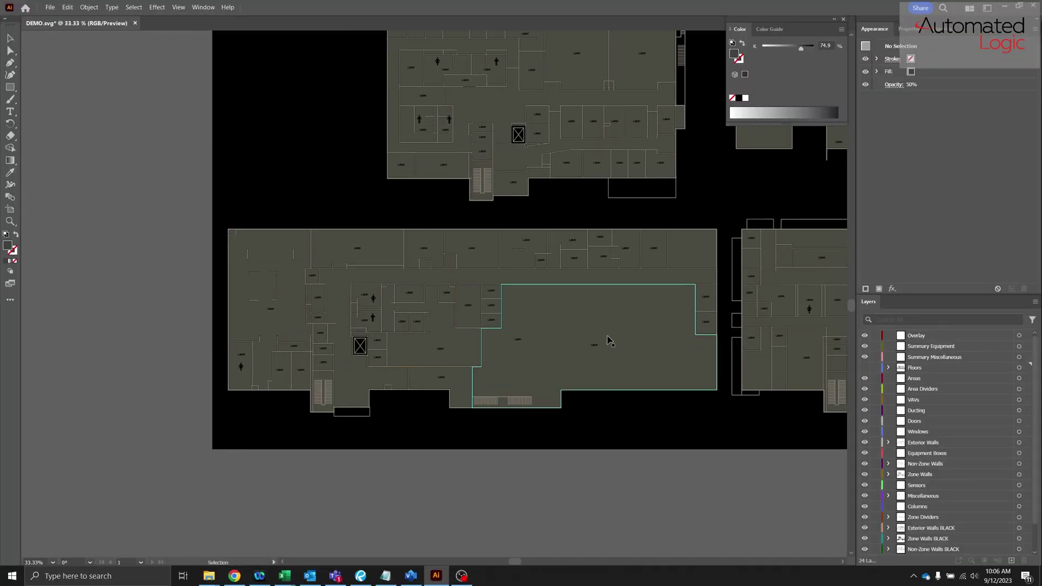
Expand the Zones layer, select every ProgOb sublayer from first to last and delete them all, including their artwork.
{"action": "scroll", "coordinate": [911, 490], "scroll_direction": "down", "scroll_amount": 1}
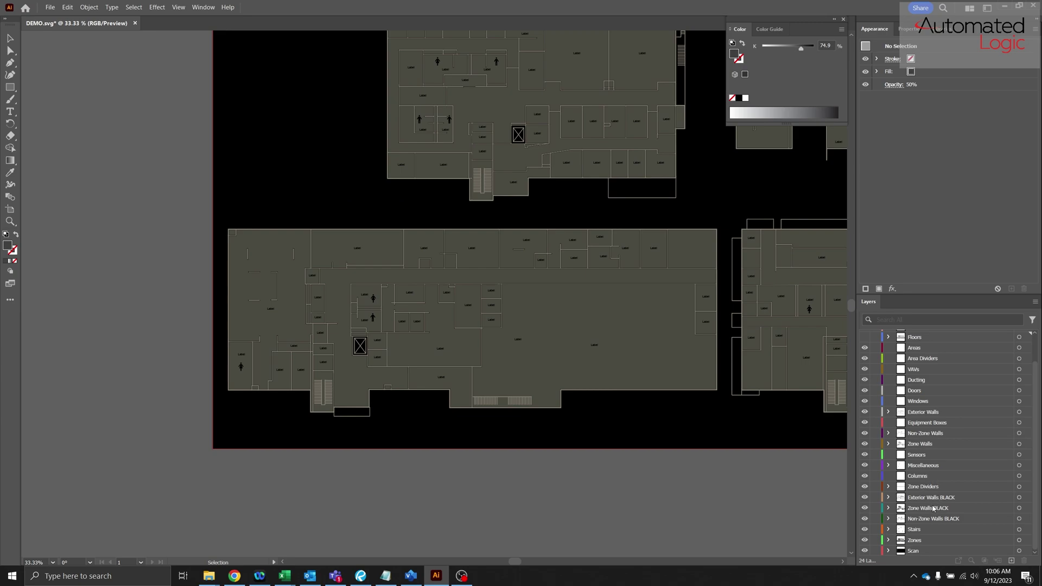
{"action": "left_click", "coordinate": [888, 540]}
{"action": "scroll", "coordinate": [928, 464], "scroll_direction": "down", "scroll_amount": 1}
{"action": "scroll", "coordinate": [928, 463], "scroll_direction": "down", "scroll_amount": 5}
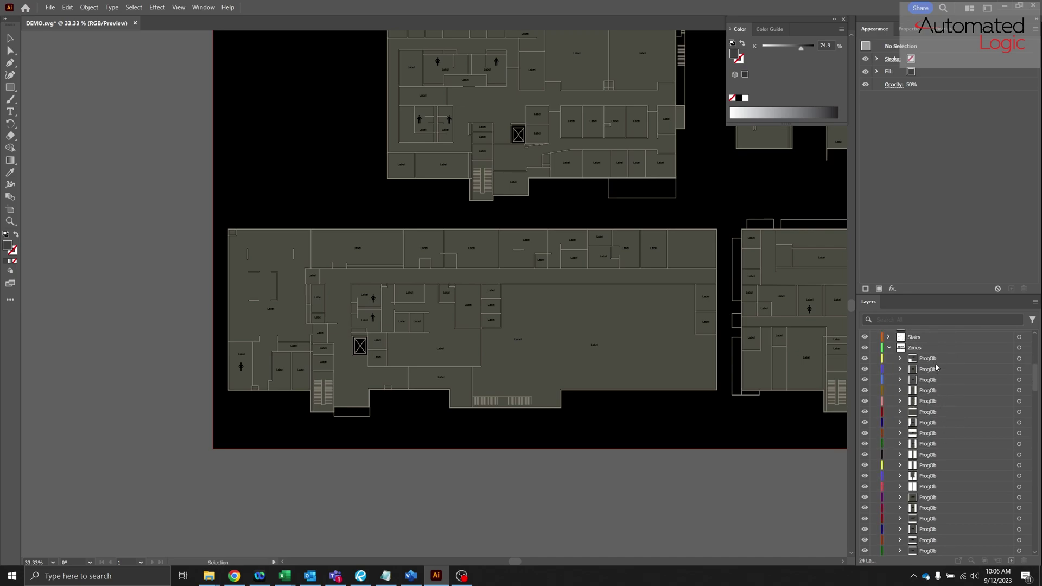
{"action": "left_click", "coordinate": [929, 359]}
{"action": "scroll", "coordinate": [941, 386], "scroll_direction": "down", "scroll_amount": 5}
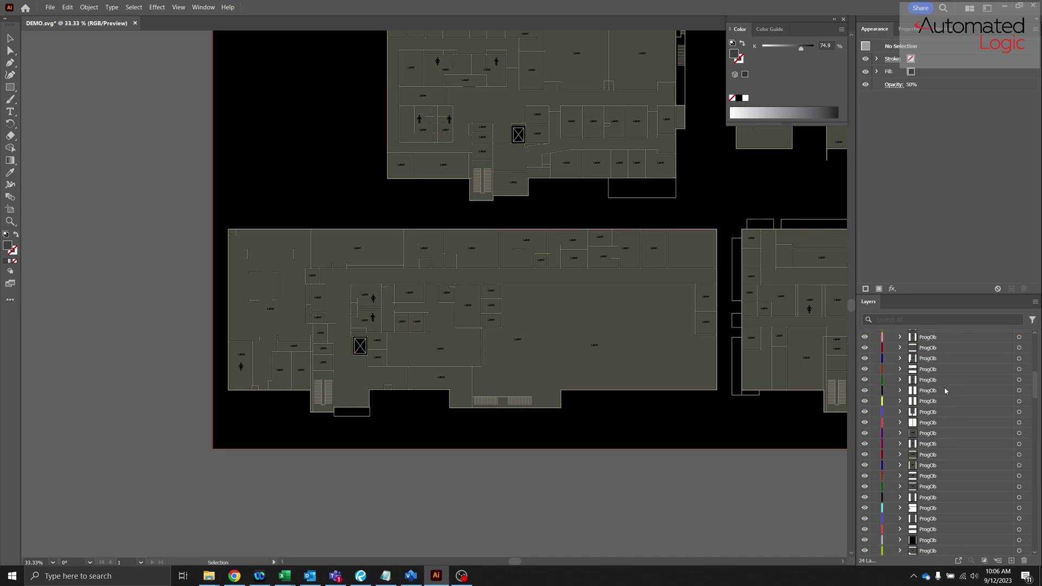
{"action": "scroll", "coordinate": [945, 401], "scroll_direction": "down", "scroll_amount": 3}
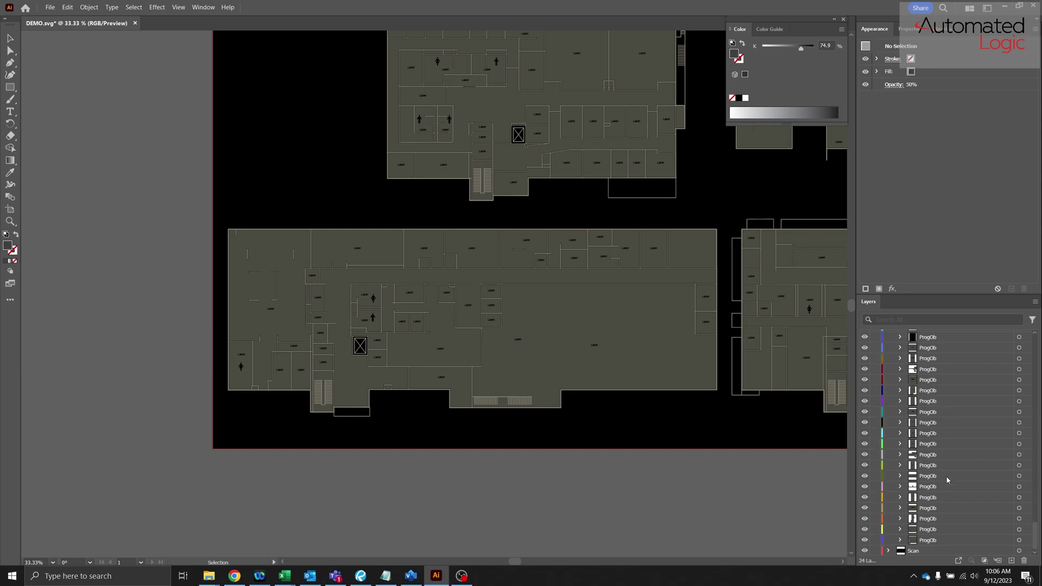
{"action": "left_click", "coordinate": [928, 541], "text": "shift"}
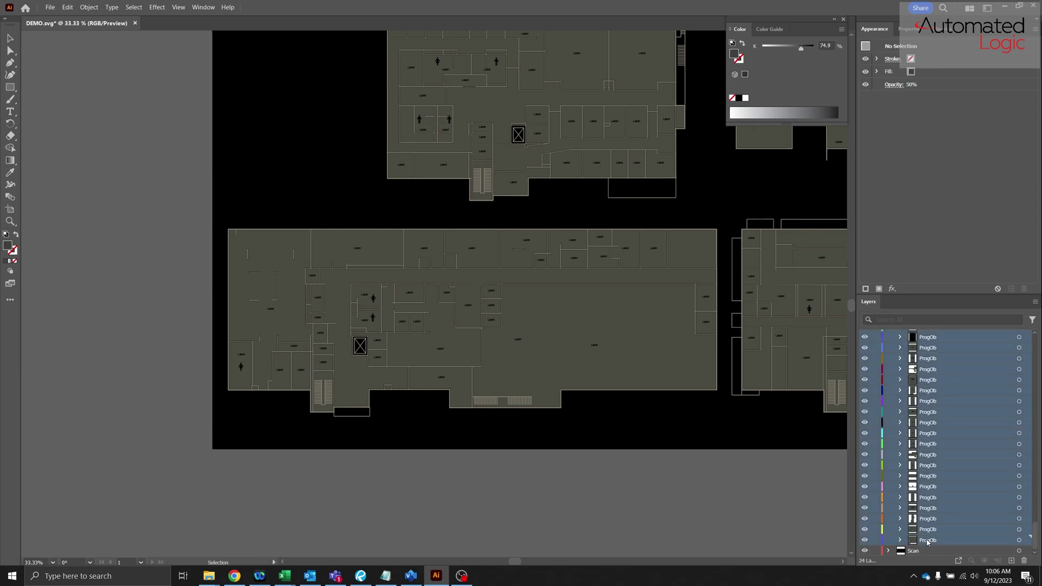
{"action": "left_click", "coordinate": [1024, 561]}
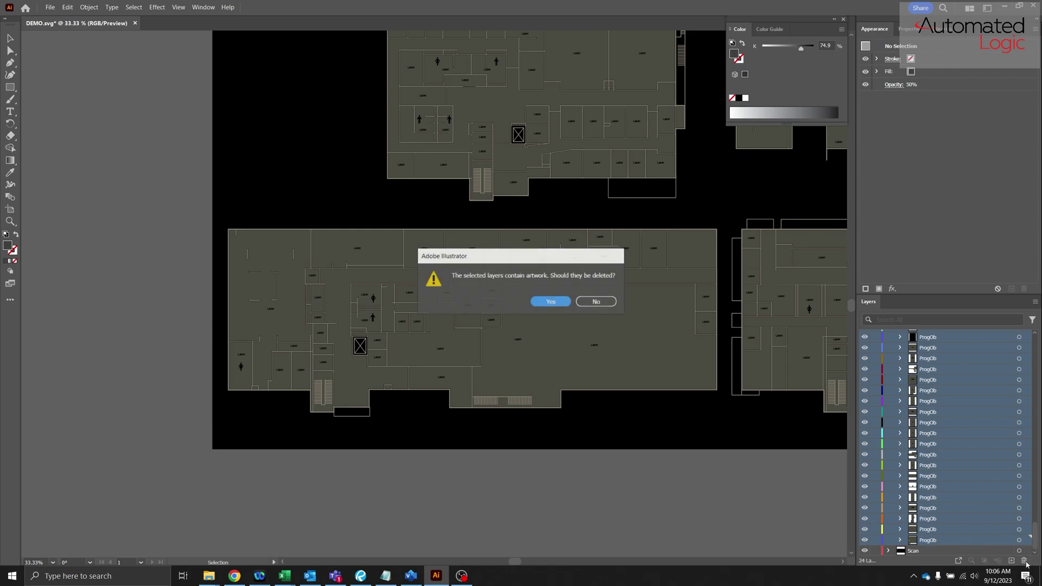
{"action": "left_click", "coordinate": [548, 302]}
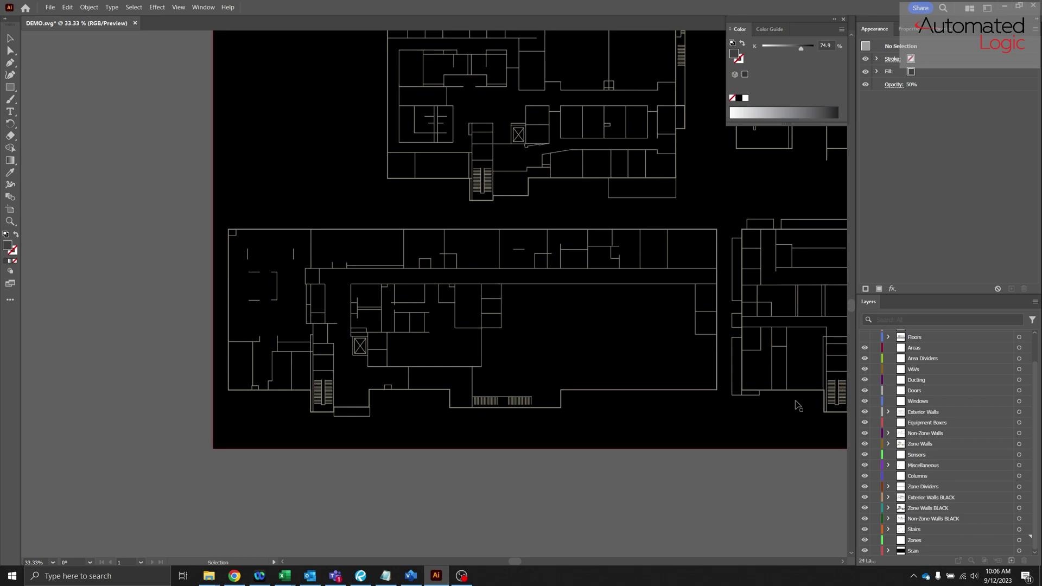
Lock every layer in DEMO.svg except Zones.
{"action": "scroll", "coordinate": [899, 423], "scroll_direction": "up", "scroll_amount": 3}
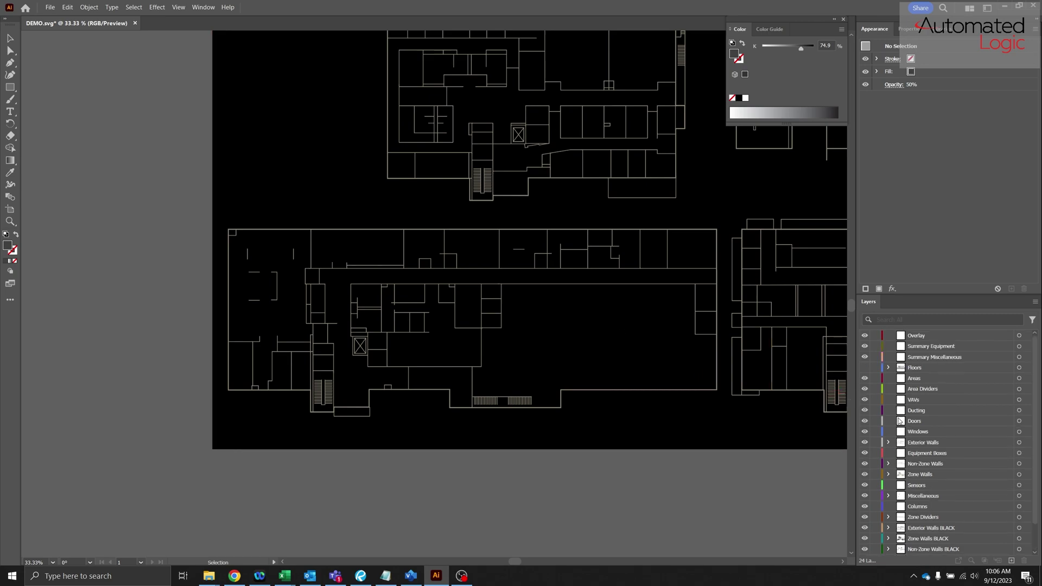
{"action": "scroll", "coordinate": [890, 390], "scroll_direction": "down", "scroll_amount": 3}
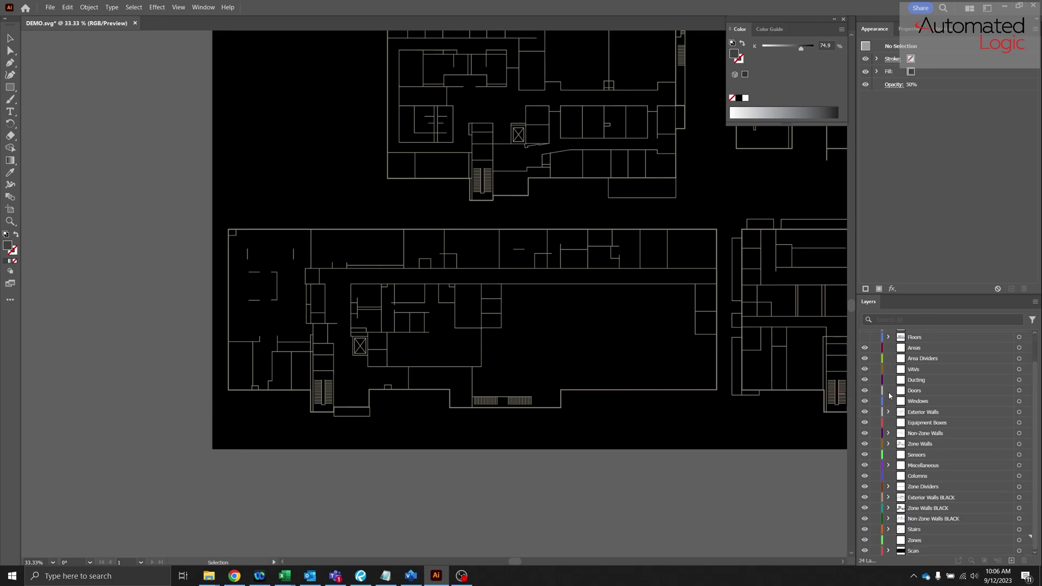
{"action": "left_click", "coordinate": [874, 540], "text": "alt"}
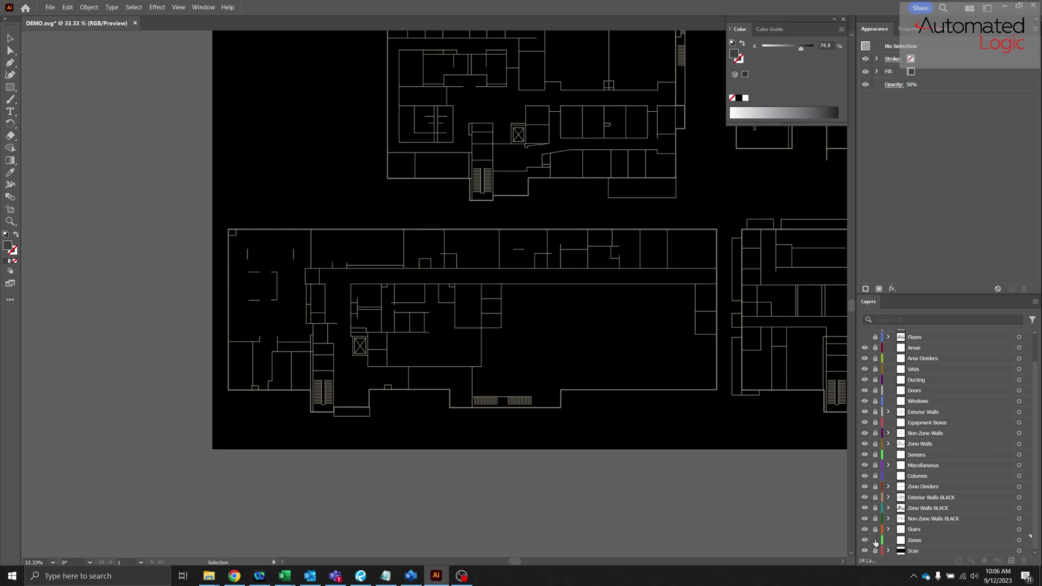
{"action": "scroll", "coordinate": [886, 427], "scroll_direction": "up", "scroll_amount": 3}
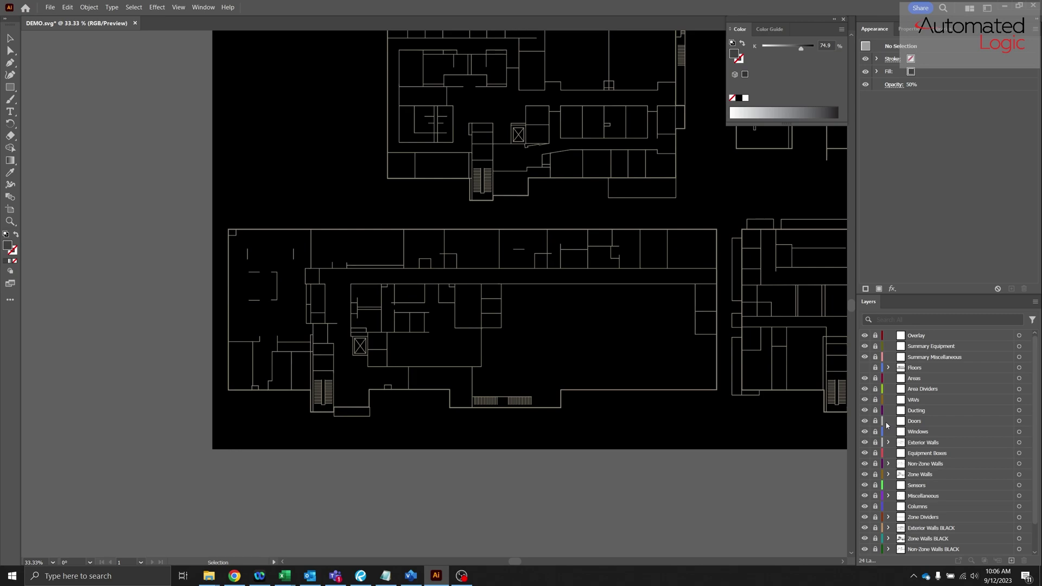
Hide the Stairs, Non-Zone Walls BLACK, Zone Walls BLACK and Exterior Walls BLACK layers.
{"action": "scroll", "coordinate": [887, 424], "scroll_direction": "down", "scroll_amount": 3}
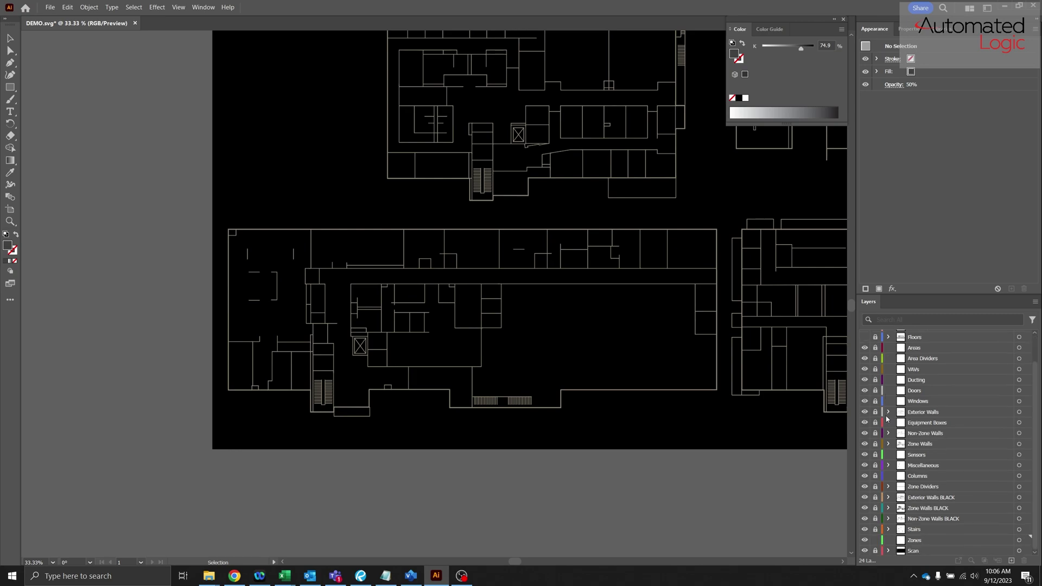
{"action": "left_click", "coordinate": [864, 530]}
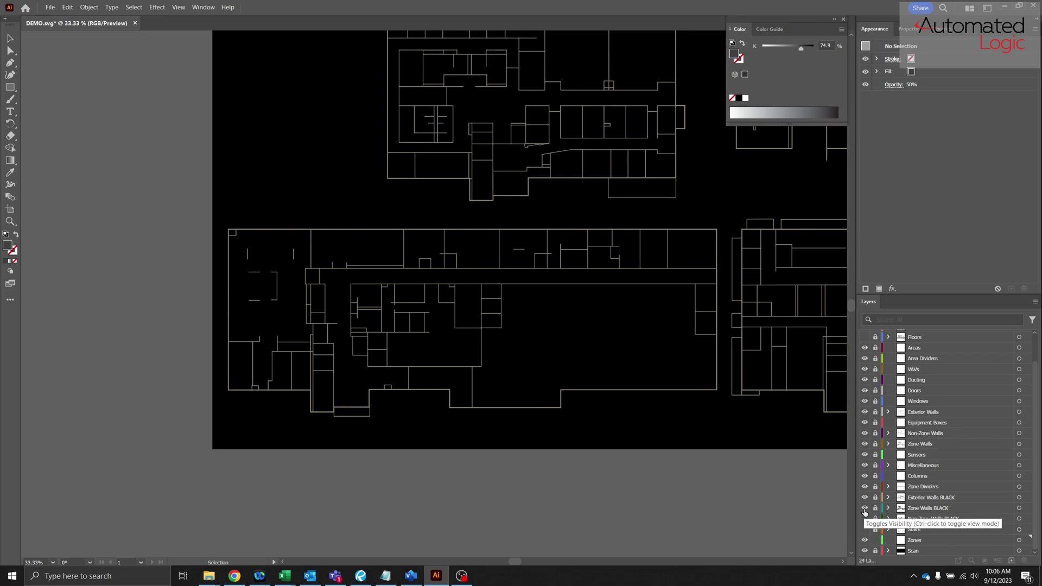
{"action": "left_click", "coordinate": [864, 508]}
{"action": "left_click", "coordinate": [864, 497]}
Hide all other layers except Exterior Walls, Non-Zone Walls, Zone Walls, Zone Dividers, Zones and Scan, and switch the drawing to outline view.
{"action": "scroll", "coordinate": [904, 480], "scroll_direction": "up", "scroll_amount": 2}
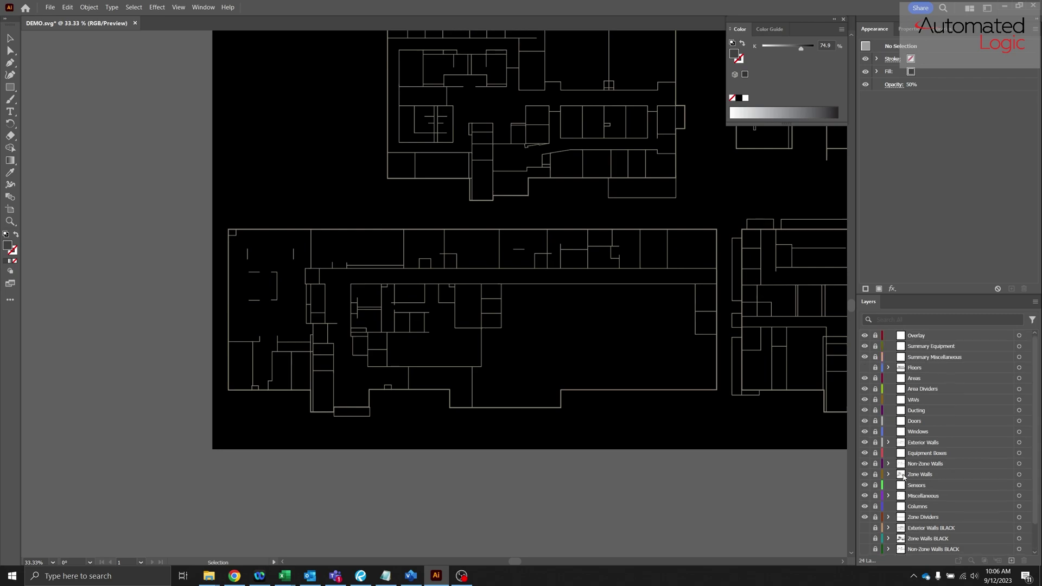
{"action": "left_click", "coordinate": [864, 335]}
{"action": "left_click", "coordinate": [865, 346]}
{"action": "left_click", "coordinate": [865, 357]}
{"action": "left_click", "coordinate": [864, 378]}
{"action": "left_click_drag", "start_coordinate": [865, 388], "coordinate": [864, 432]}
{"action": "left_click", "coordinate": [865, 453]}
{"action": "left_click_drag", "start_coordinate": [865, 485], "coordinate": [864, 506]}
{"action": "key", "text": "ctrl+y"}
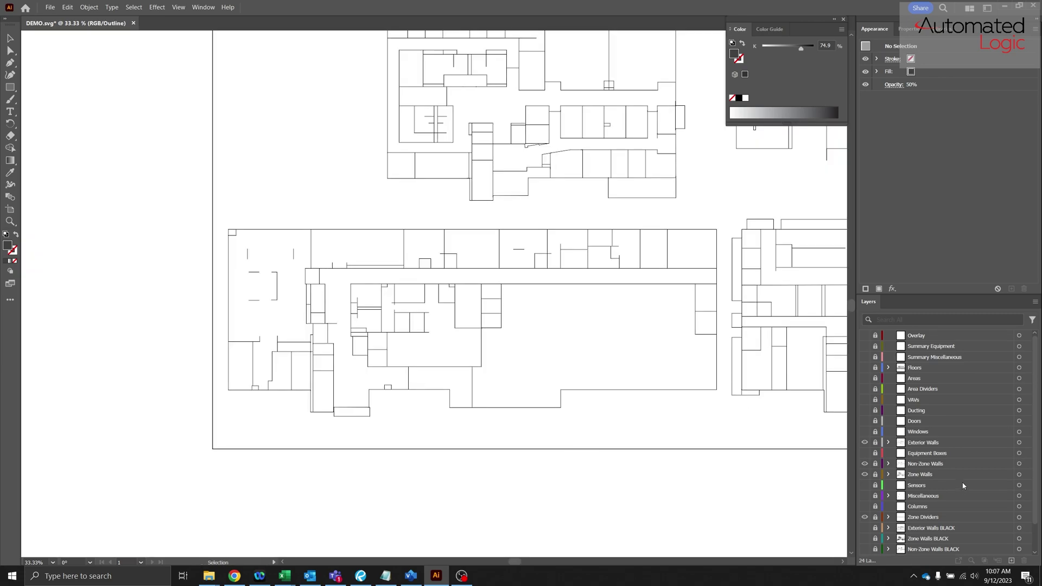
With the Pen tool, start the zone outline at the lower-left floor plan's upper-left corner and run it straight to the upper-right corner, about 2399 pt.
{"action": "scroll", "coordinate": [953, 478], "scroll_direction": "down", "scroll_amount": 2}
{"action": "key", "text": "ctrl+equal"}
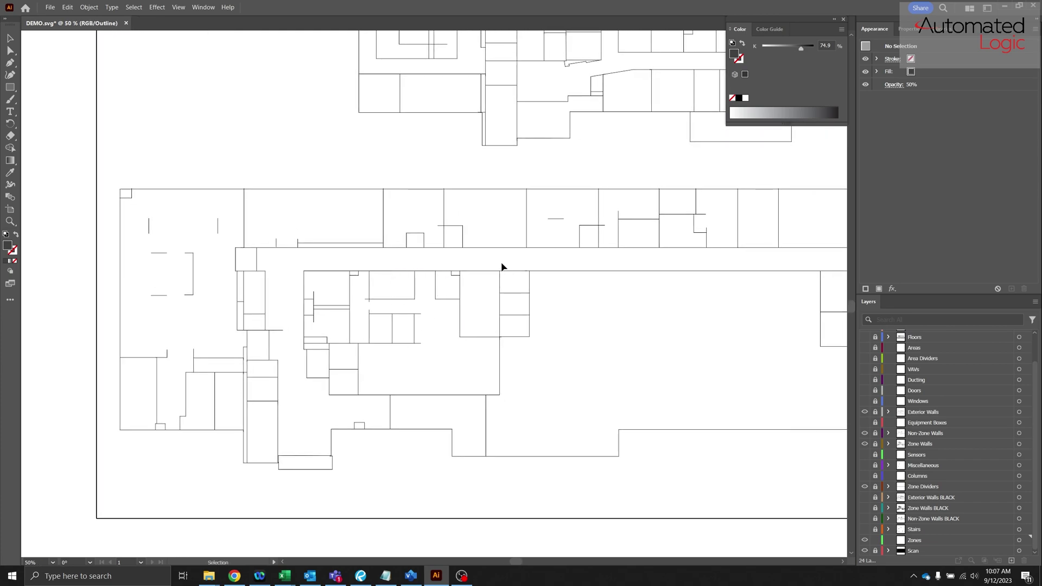
{"action": "scroll", "coordinate": [525, 324], "scroll_direction": "right", "scroll_amount": 2}
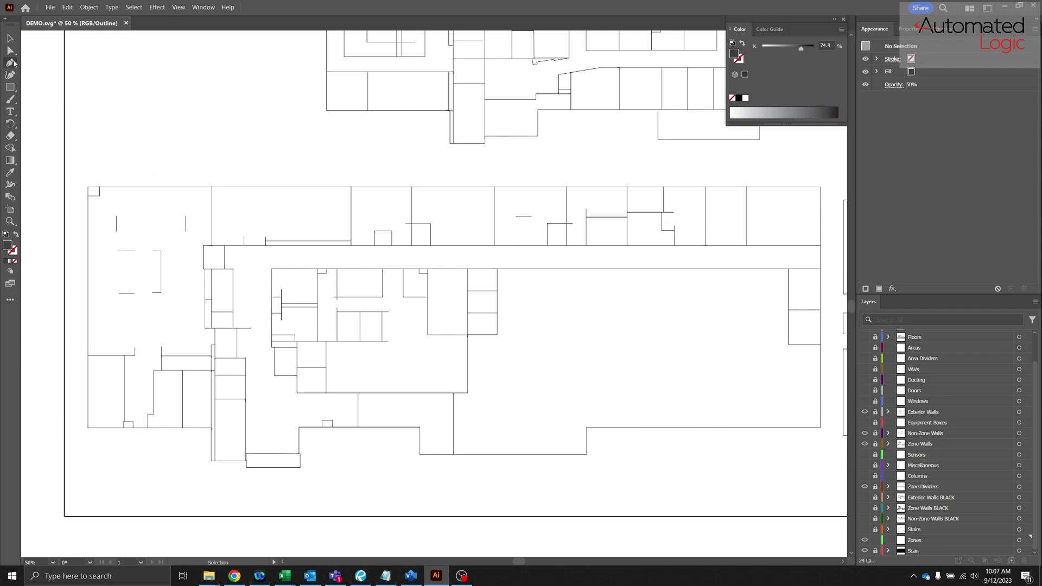
{"action": "key", "text": "p"}
{"action": "scroll", "coordinate": [112, 203], "scroll_direction": "up", "scroll_amount": 4}
{"action": "scroll", "coordinate": [113, 246], "scroll_direction": "left", "scroll_amount": 3}
{"action": "scroll", "coordinate": [251, 237], "scroll_direction": "up", "scroll_amount": 3}
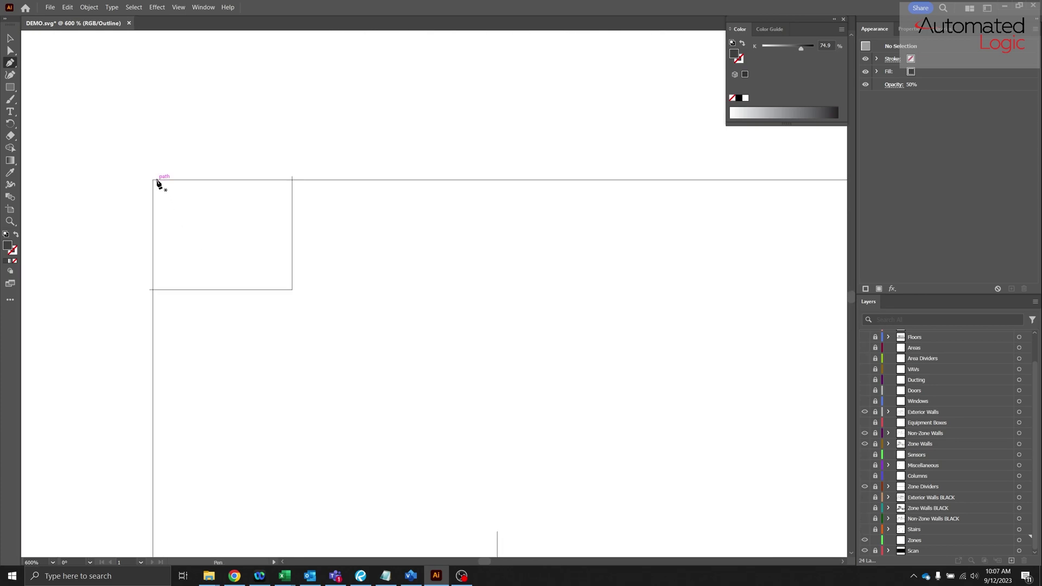
{"action": "left_click", "coordinate": [154, 180]}
{"action": "scroll", "coordinate": [154, 181], "scroll_direction": "down", "scroll_amount": 11}
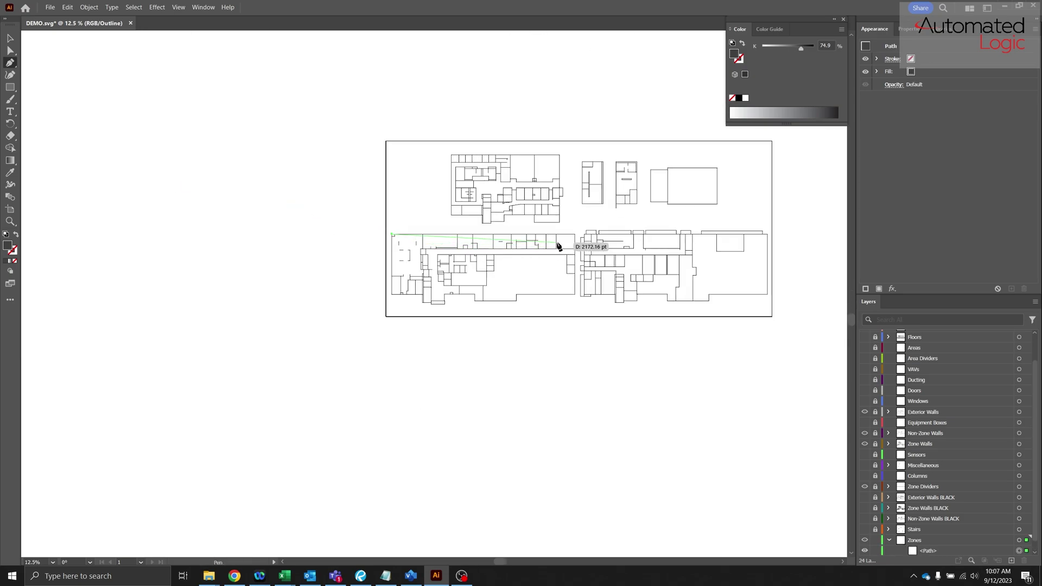
{"action": "scroll", "coordinate": [559, 247], "scroll_direction": "up", "scroll_amount": 9}
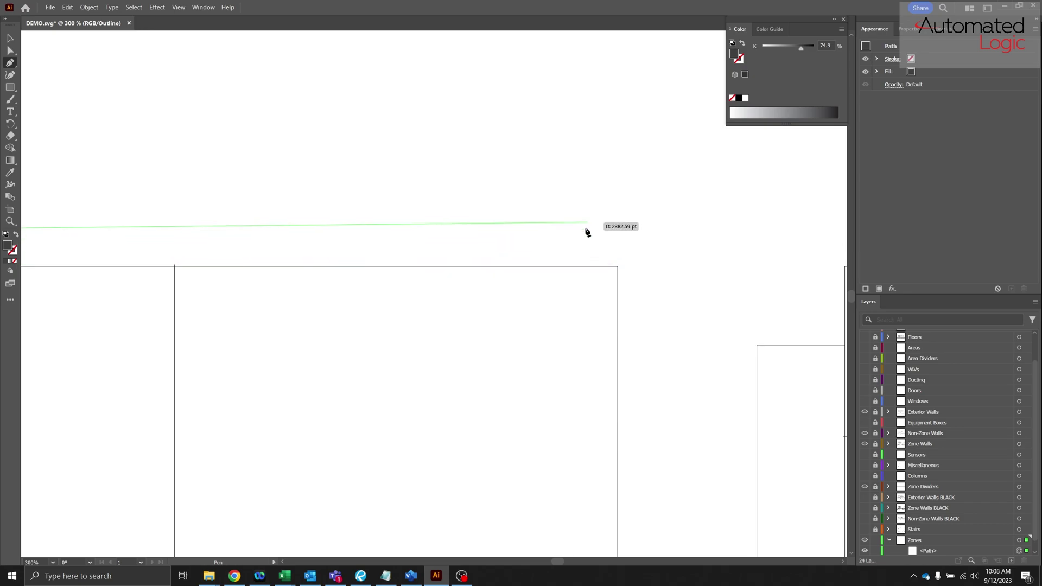
{"action": "key", "text": "shift"}
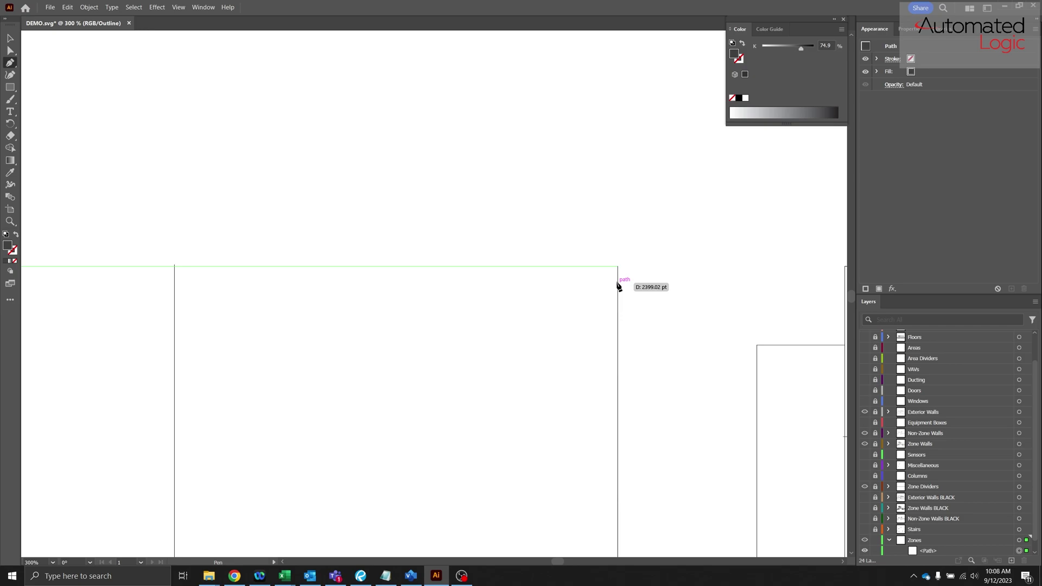
Continue the outline down the right exterior wall, about 789 pt, and back along the bottom wall to the left corner of its wide projection.
{"action": "scroll", "coordinate": [627, 365], "scroll_direction": "down", "scroll_amount": 5}
{"action": "scroll", "coordinate": [670, 349], "scroll_direction": "up", "scroll_amount": 5}
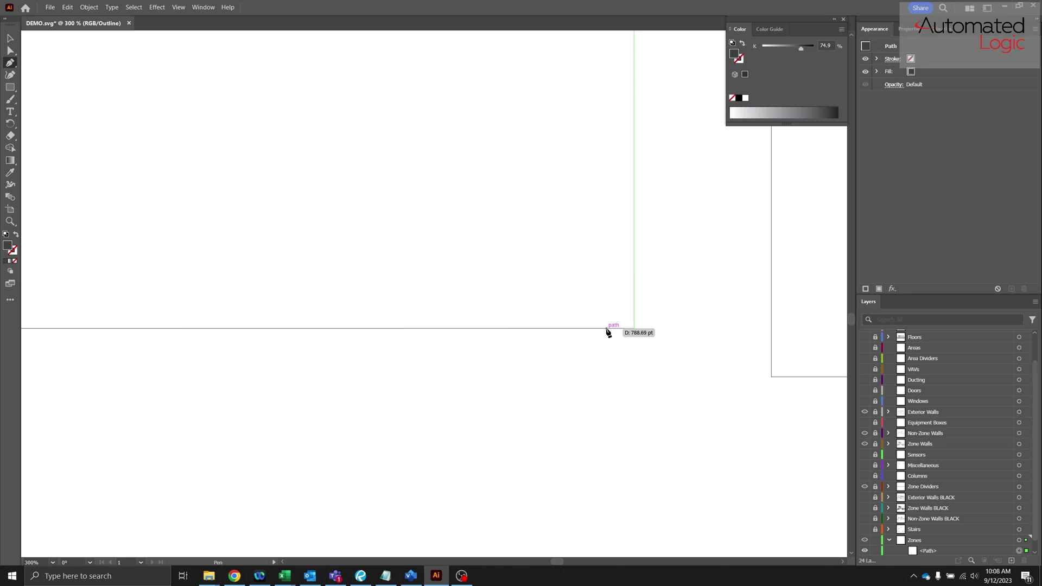
{"action": "scroll", "coordinate": [605, 329], "scroll_direction": "down", "scroll_amount": 6}
{"action": "scroll", "coordinate": [760, 301], "scroll_direction": "up", "scroll_amount": 3}
{"action": "scroll", "coordinate": [641, 334], "scroll_direction": "up", "scroll_amount": 1}
{"action": "left_click", "coordinate": [536, 243], "text": "shift"}
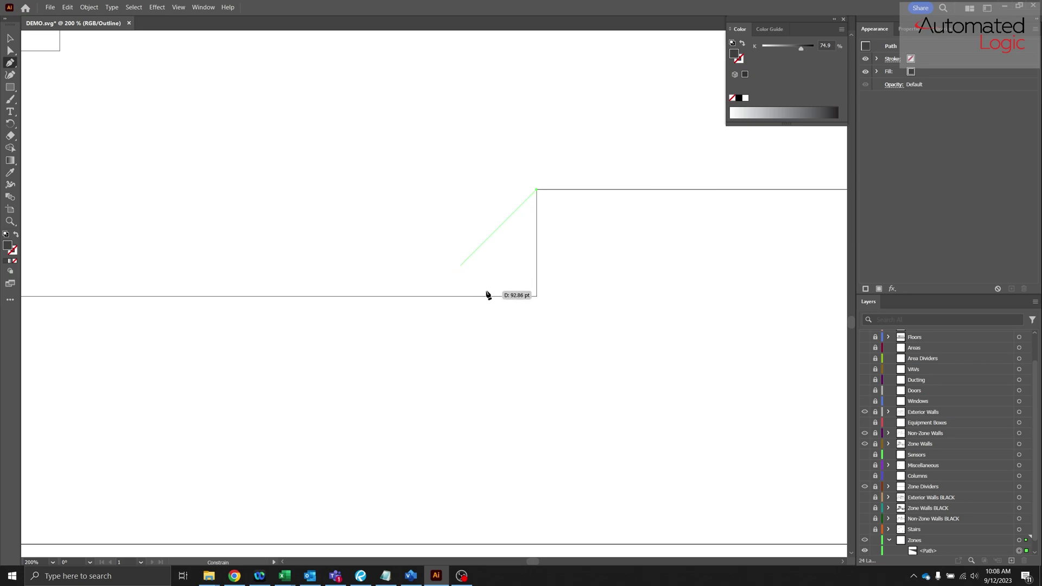
{"action": "left_click", "coordinate": [510, 297], "text": "shift"}
{"action": "scroll", "coordinate": [496, 295], "scroll_direction": "down", "scroll_amount": 3}
{"action": "scroll", "coordinate": [762, 270], "scroll_direction": "left", "scroll_amount": 3}
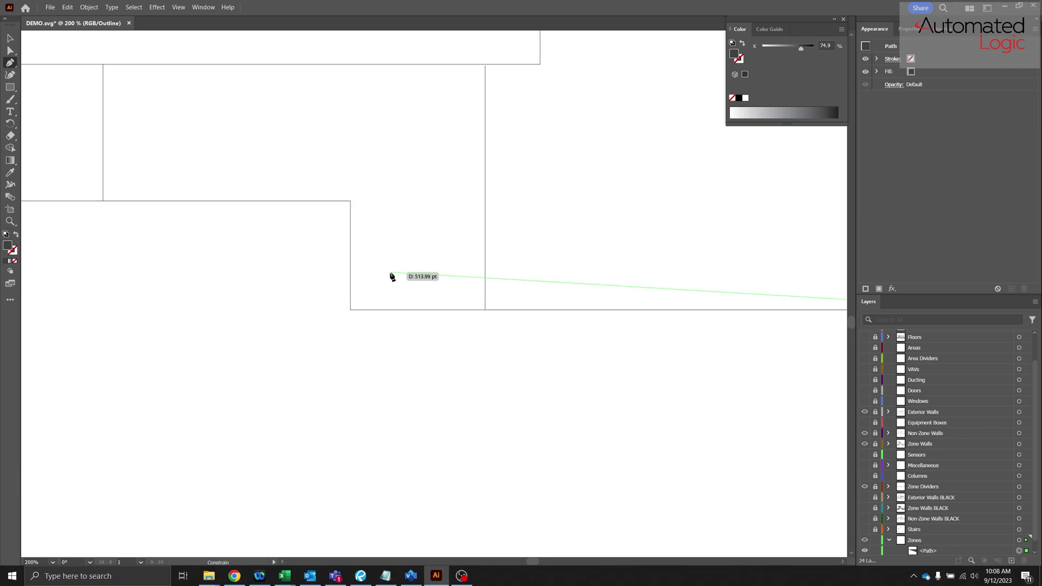
{"action": "left_click", "coordinate": [351, 287], "text": "shift"}
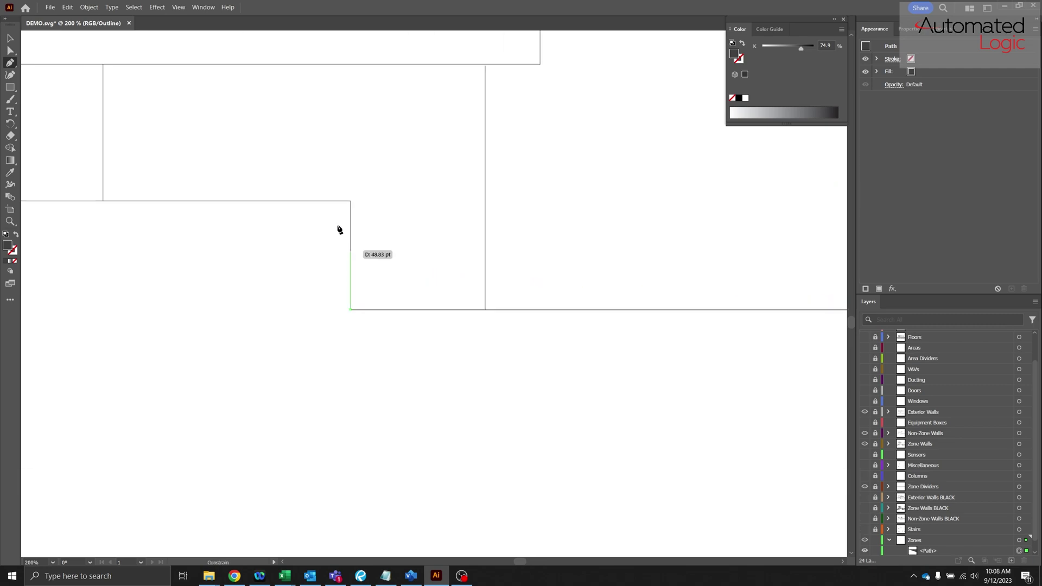
Trace up into the recess, across its edge for about 401 pt, and down to the small projecting rectangle's upper-right corner.
{"action": "scroll", "coordinate": [227, 209], "scroll_direction": "down", "scroll_amount": 3}
{"action": "left_click_drag", "start_coordinate": [245, 216], "coordinate": [592, 256]}
{"action": "scroll", "coordinate": [461, 273], "scroll_direction": "up", "scroll_amount": 2}
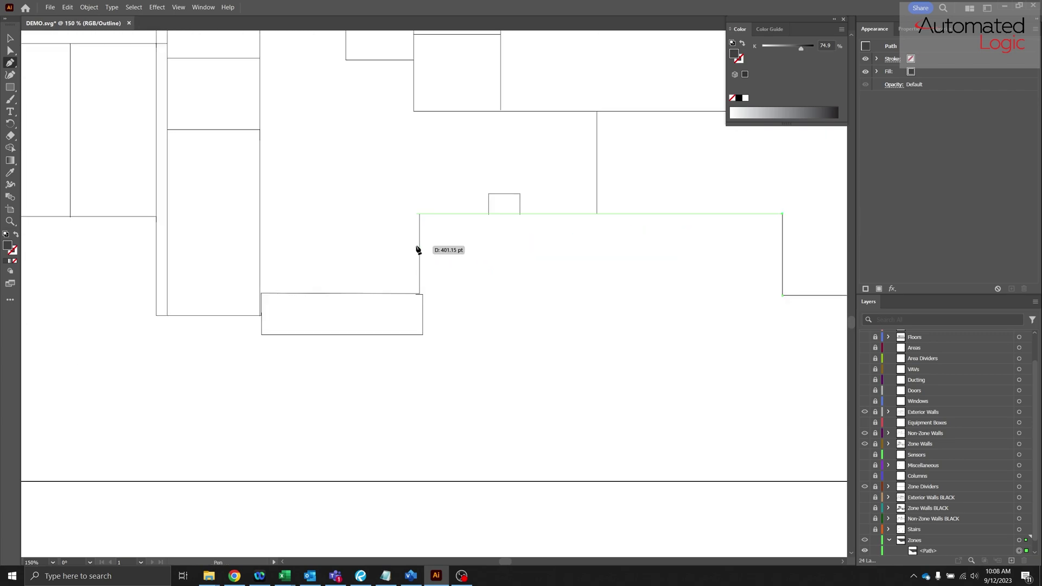
{"action": "scroll", "coordinate": [425, 309], "scroll_direction": "up", "scroll_amount": 8}
{"action": "left_click", "coordinate": [399, 218]}
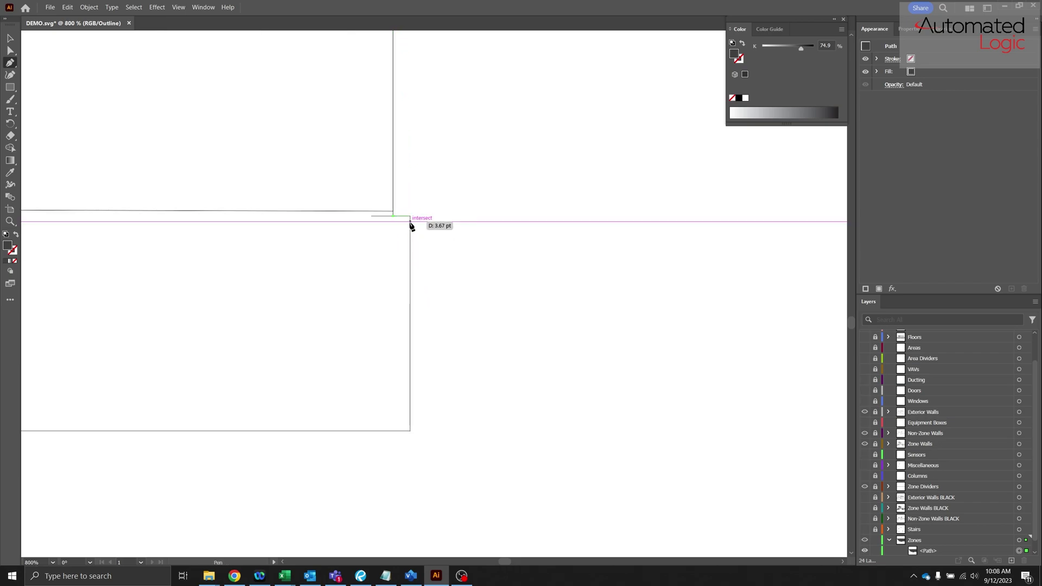
{"action": "left_click", "coordinate": [409, 217]}
Trace the zone outline around the small projecting rectangle's bottom corners and up its left side to the adjoining narrow block.
{"action": "scroll", "coordinate": [266, 380], "scroll_direction": "down", "scroll_amount": 3}
{"action": "scroll", "coordinate": [238, 315], "scroll_direction": "down", "scroll_amount": 3}
{"action": "left_click_drag", "start_coordinate": [255, 285], "coordinate": [753, 461]}
{"action": "scroll", "coordinate": [543, 375], "scroll_direction": "up", "scroll_amount": 1}
{"action": "scroll", "coordinate": [527, 349], "scroll_direction": "up", "scroll_amount": 2}
{"action": "left_click", "coordinate": [468, 346]}
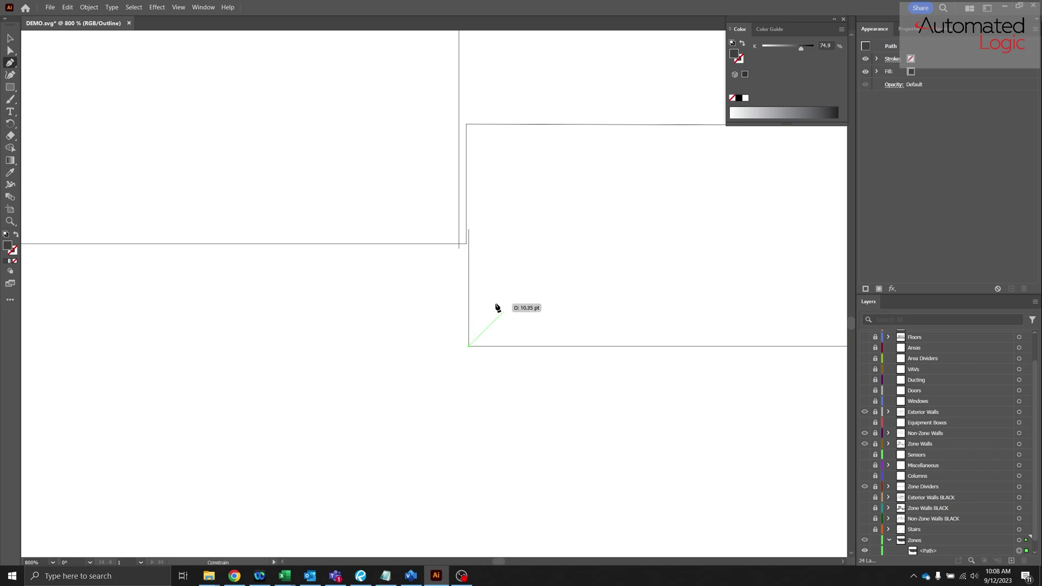
{"action": "left_click", "coordinate": [465, 245]}
{"action": "scroll", "coordinate": [223, 260], "scroll_direction": "down", "scroll_amount": 3}
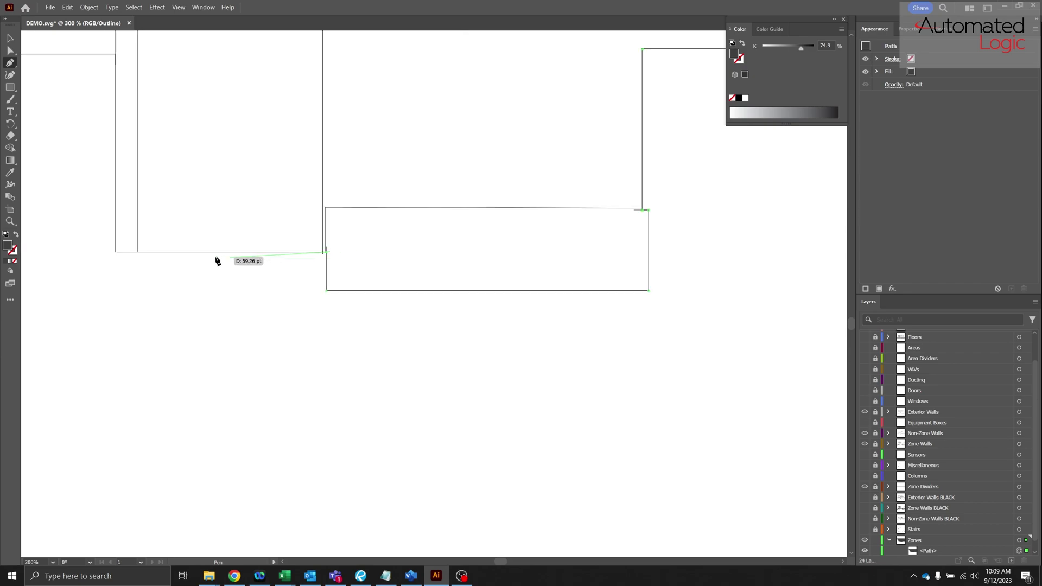
Trace the outline around the narrow block's lower-left corner and along the bottom wall to the floor plan's lower-left corner, about 405 pt.
{"action": "left_click", "coordinate": [617, 360]}
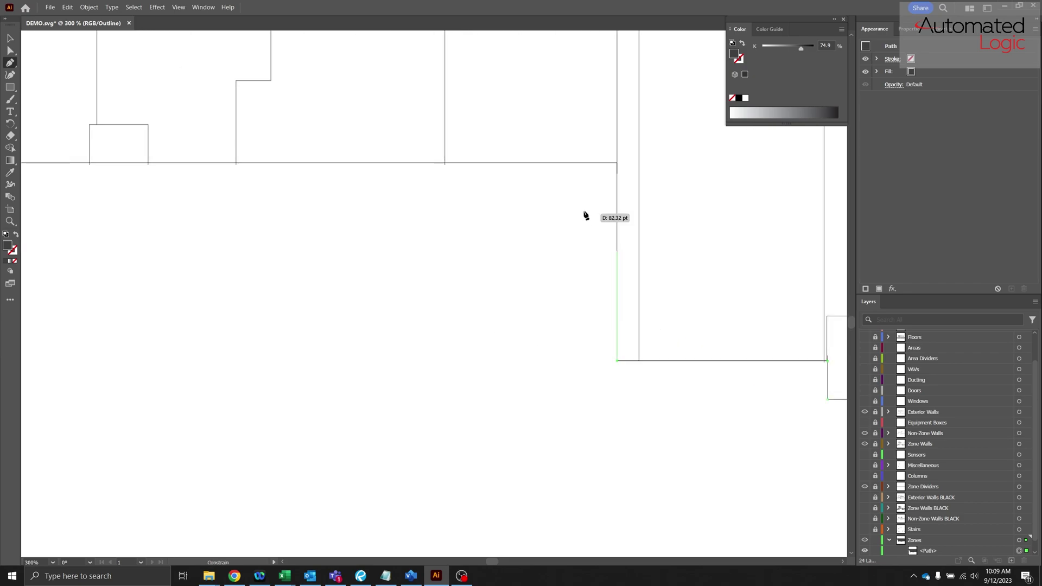
{"action": "left_click", "coordinate": [593, 164]}
{"action": "scroll", "coordinate": [328, 195], "scroll_direction": "down", "scroll_amount": 3}
{"action": "scroll", "coordinate": [466, 282], "scroll_direction": "up", "scroll_amount": 3}
{"action": "scroll", "coordinate": [467, 282], "scroll_direction": "down", "scroll_amount": 2}
{"action": "scroll", "coordinate": [467, 282], "scroll_direction": "right", "scroll_amount": 5}
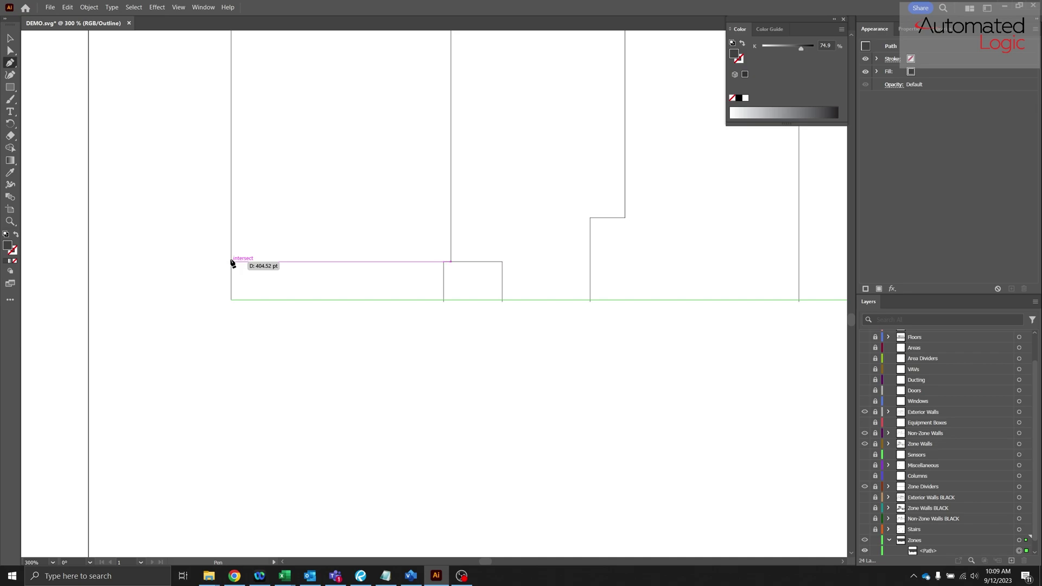
Run the outline up the left exterior wall and close the path at its starting corner.
{"action": "scroll", "coordinate": [248, 163], "scroll_direction": "down", "scroll_amount": 5}
{"action": "scroll", "coordinate": [297, 345], "scroll_direction": "down", "scroll_amount": 2}
{"action": "scroll", "coordinate": [297, 345], "scroll_direction": "down", "scroll_amount": 5}
{"action": "scroll", "coordinate": [379, 284], "scroll_direction": "up", "scroll_amount": 3}
{"action": "left_click", "coordinate": [332, 202]}
{"action": "scroll", "coordinate": [493, 313], "scroll_direction": "down", "scroll_amount": 3}
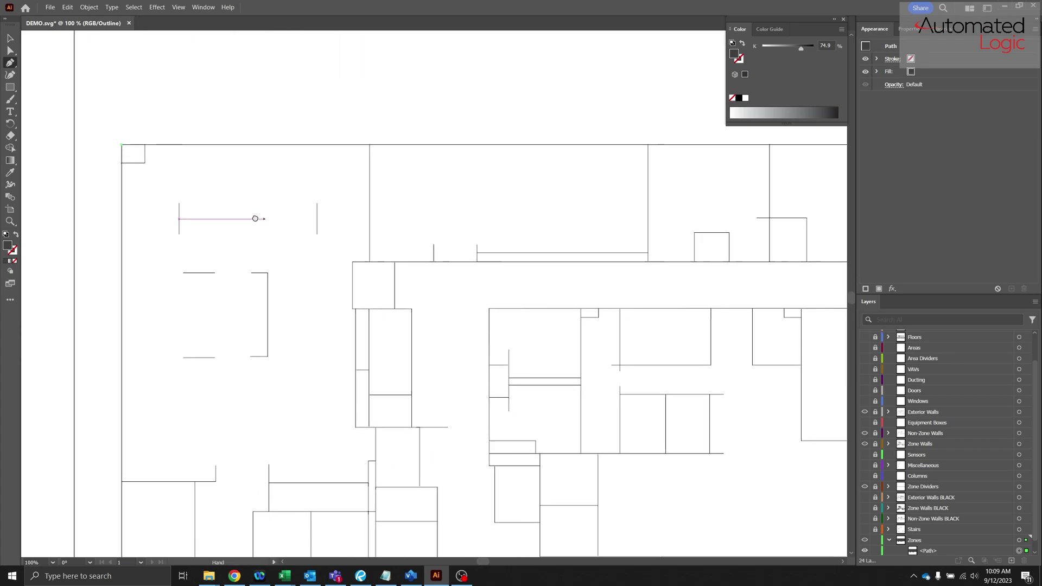
{"action": "scroll", "coordinate": [425, 276], "scroll_direction": "down", "scroll_amount": 2}
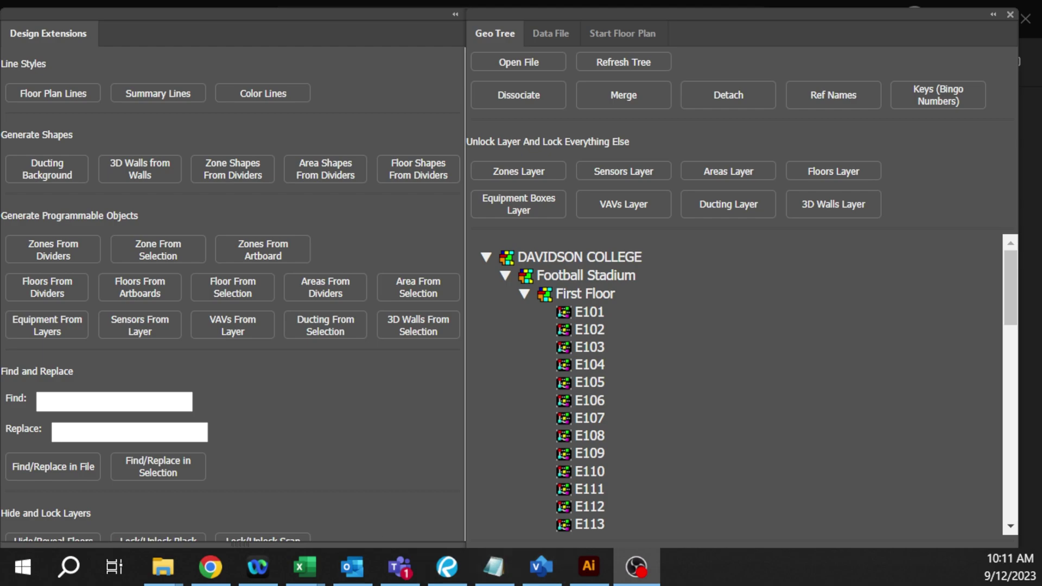
Generate a programmable object with Zone From Selection for the traced outline and deselect it.
{"action": "left_click", "coordinate": [157, 252]}
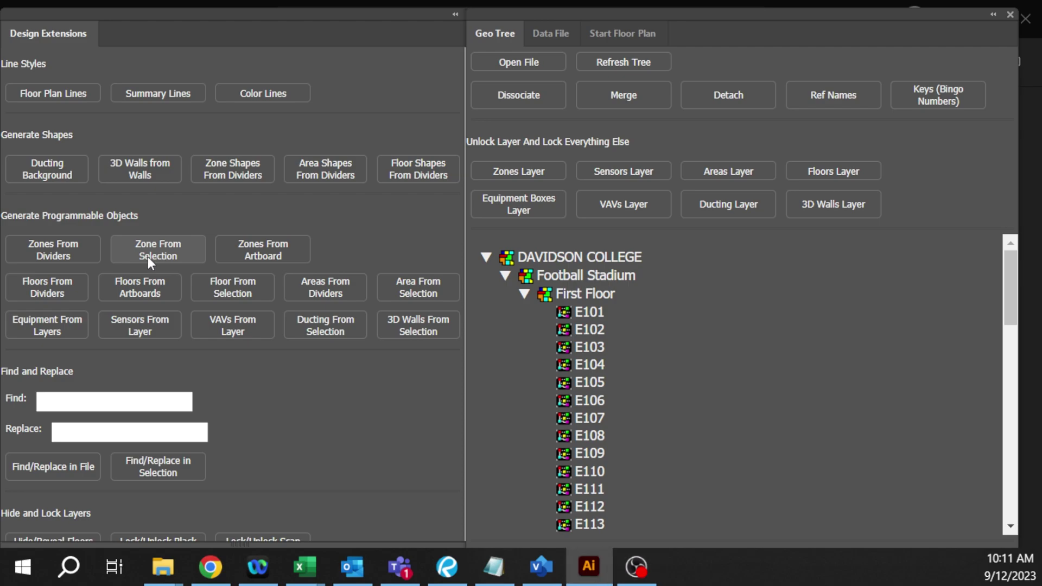
{"action": "left_click", "coordinate": [146, 253]}
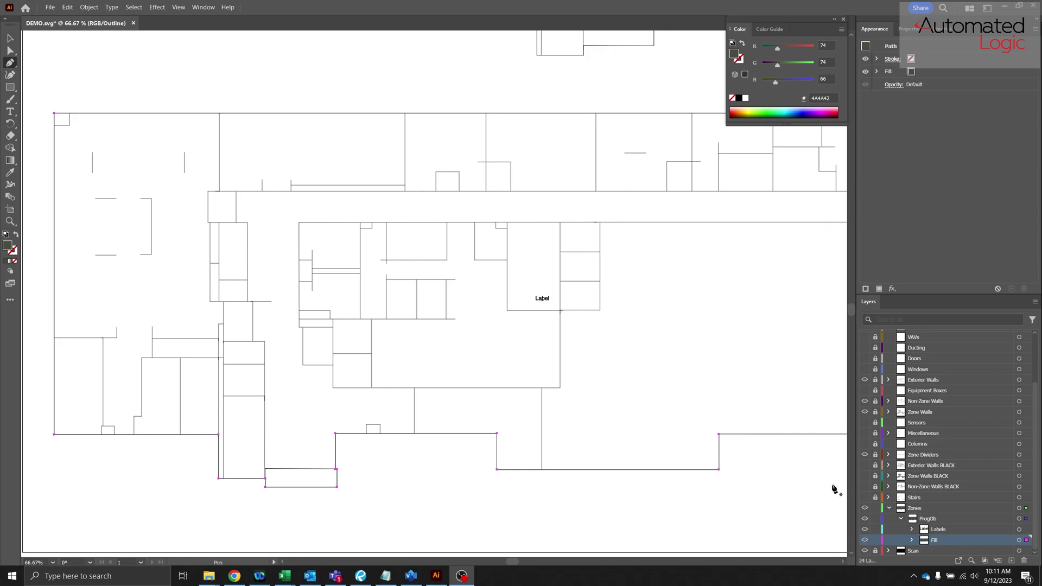
{"action": "left_click", "coordinate": [591, 370], "text": "ctrl"}
Delete the new ProgOb's Labels sublayer, including its artwork.
{"action": "left_click", "coordinate": [929, 530]}
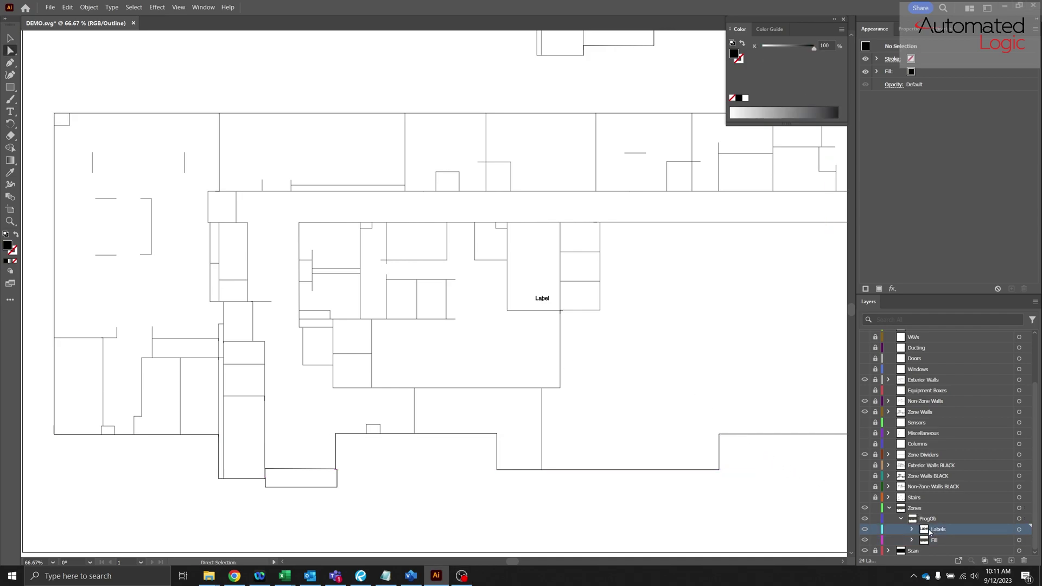
{"action": "left_click", "coordinate": [1024, 563]}
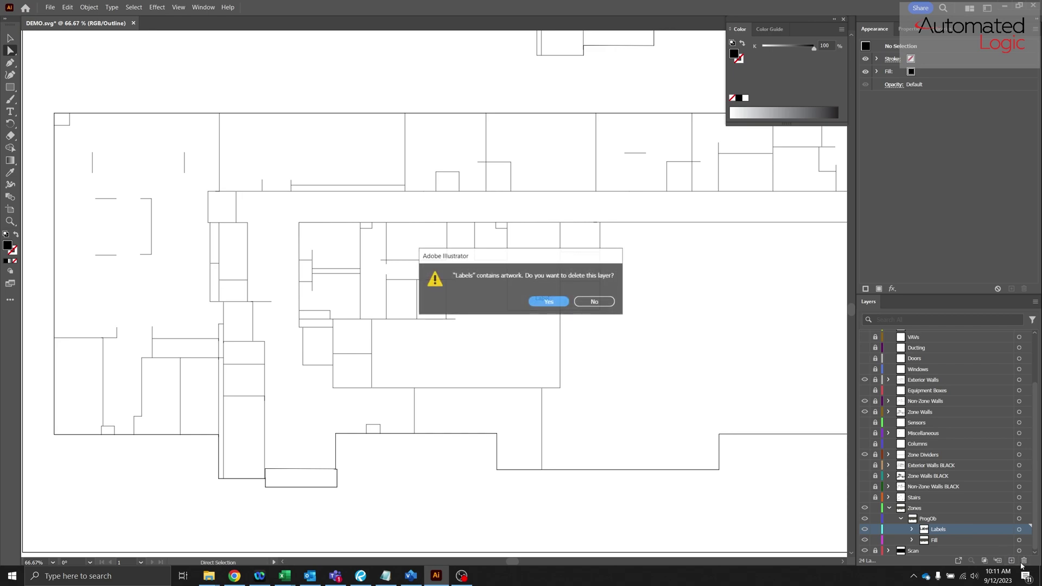
{"action": "left_click", "coordinate": [548, 303]}
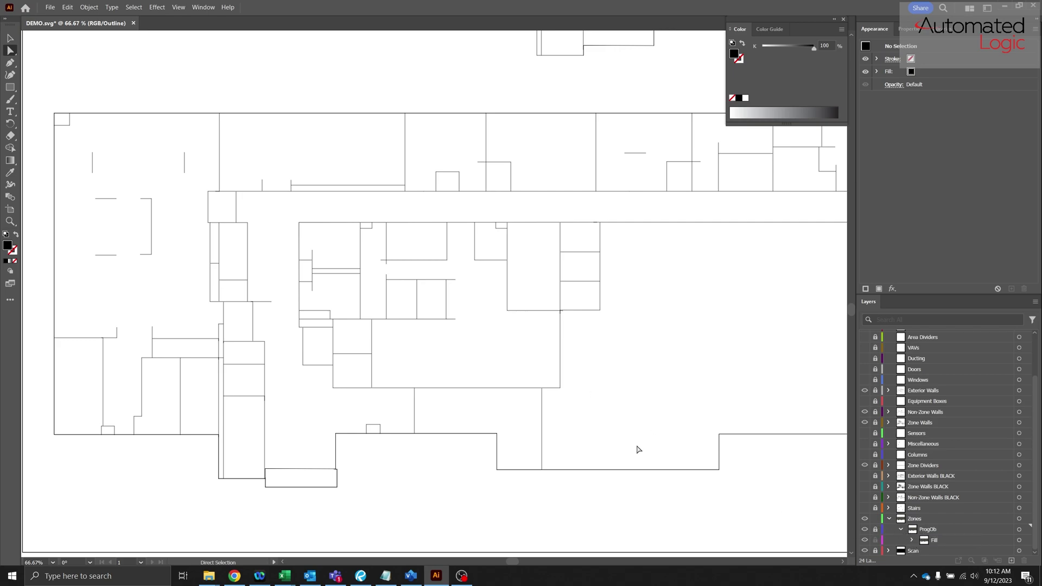
Show the drawing and the zone's Fill sublayer in preview to check the coloured area, and return to outline view.
{"action": "scroll", "coordinate": [693, 467], "scroll_direction": "down", "scroll_amount": 1}
{"action": "left_click_drag", "start_coordinate": [493, 372], "coordinate": [440, 374]}
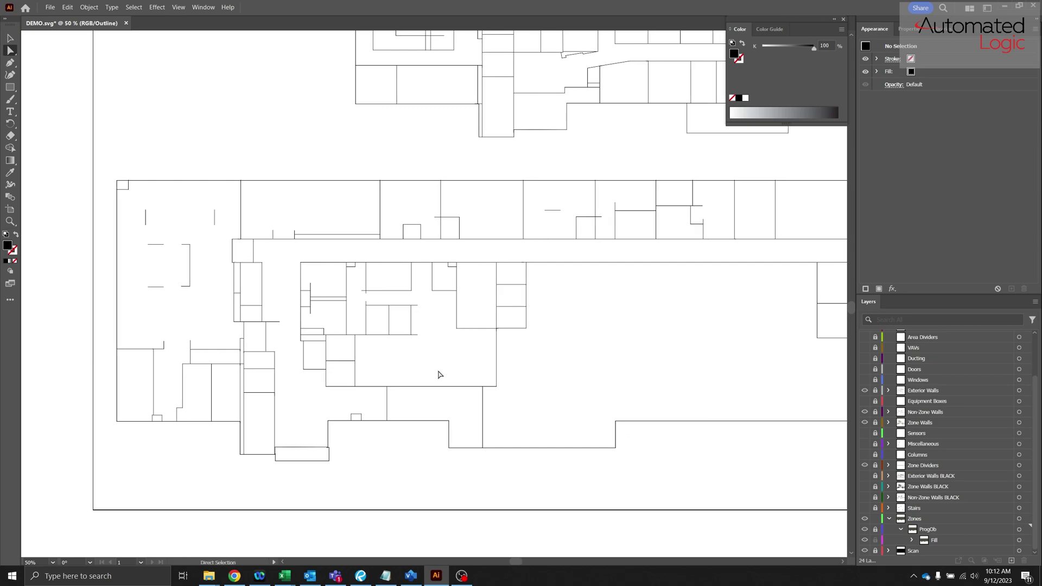
{"action": "key", "text": "ctrl+y"}
{"action": "scroll", "coordinate": [468, 358], "scroll_direction": "down", "scroll_amount": 1}
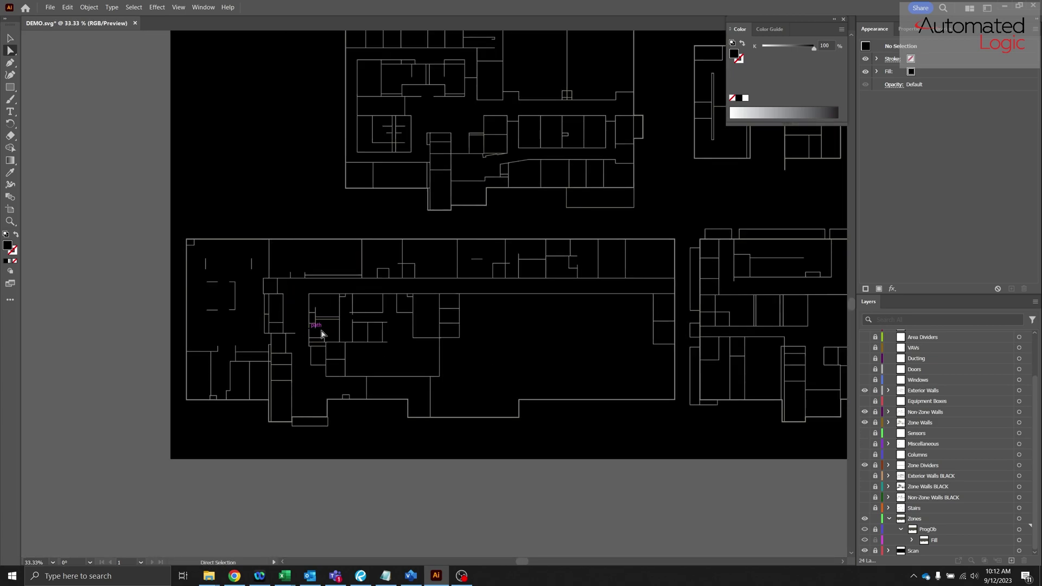
{"action": "left_click", "coordinate": [866, 541], "text": "ctrl"}
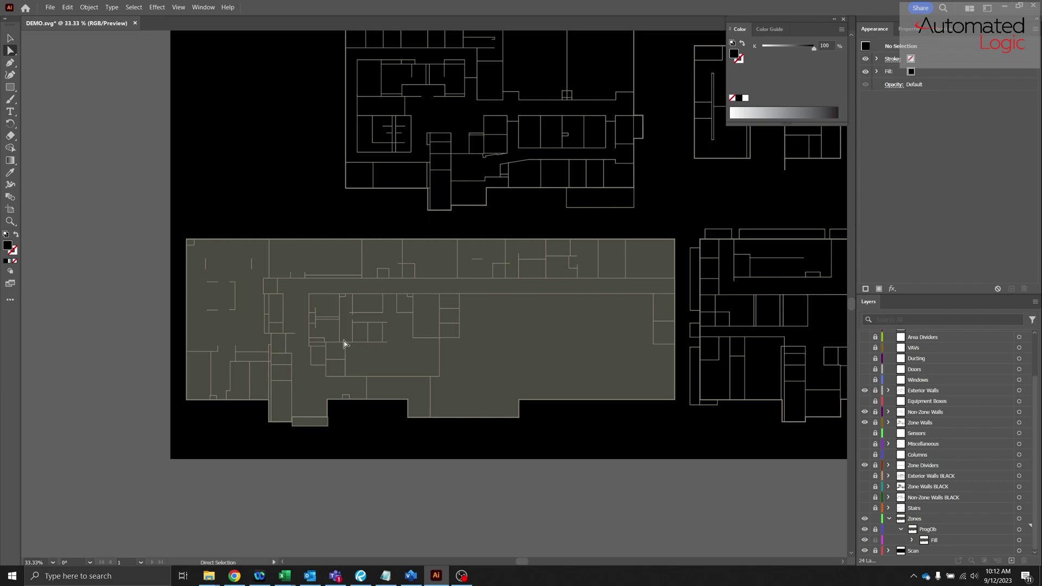
{"action": "key", "text": "ctrl+y"}
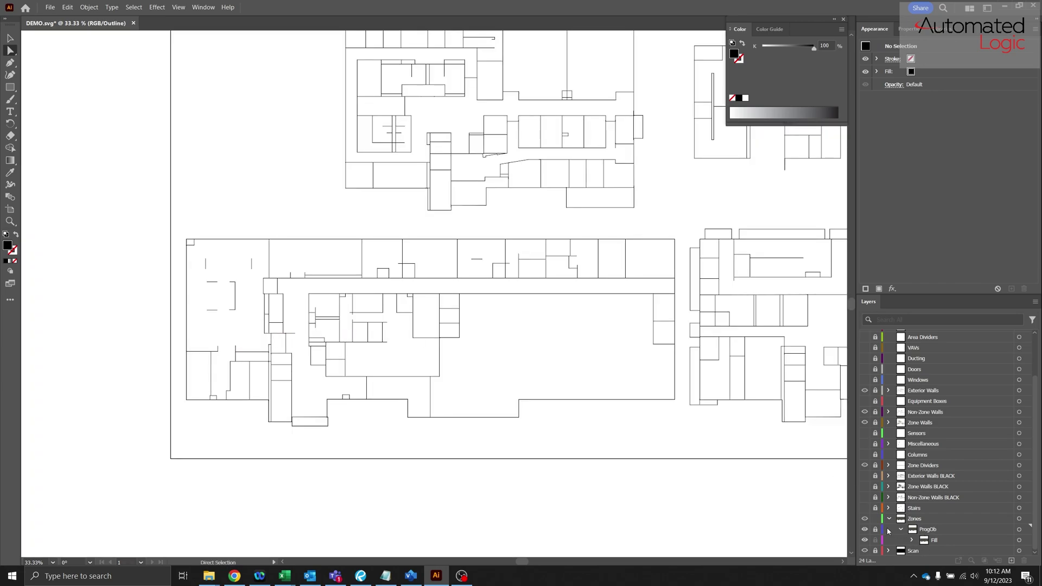
Make the Zones layer active for tracing another zone in the lower-left floorplan.
{"action": "left_click", "coordinate": [913, 523]}
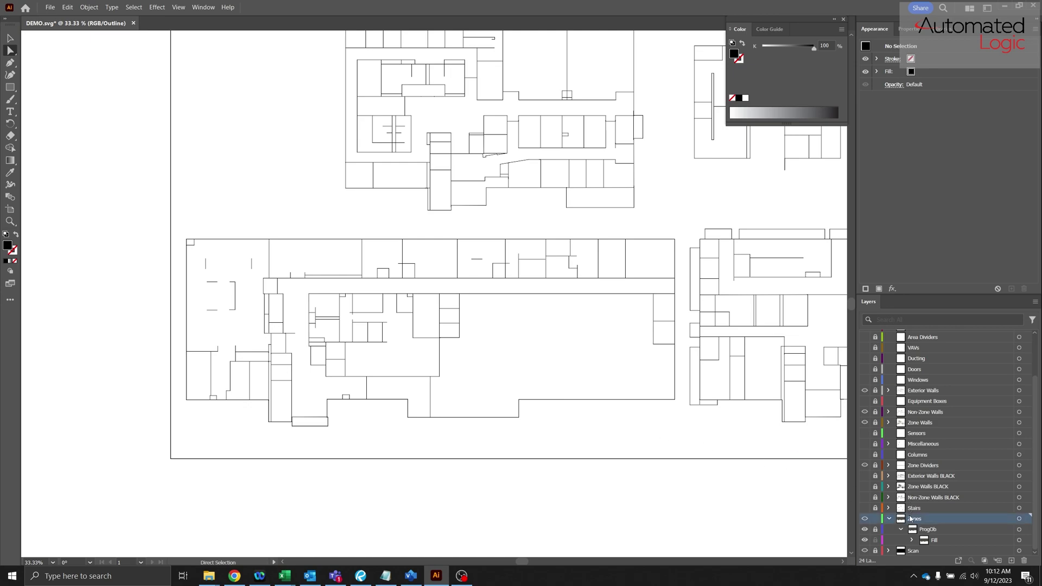
{"action": "scroll", "coordinate": [236, 276], "scroll_direction": "up", "scroll_amount": 2}
{"action": "scroll", "coordinate": [213, 234], "scroll_direction": "up", "scroll_amount": 1}
{"action": "left_click_drag", "start_coordinate": [224, 228], "coordinate": [322, 232]}
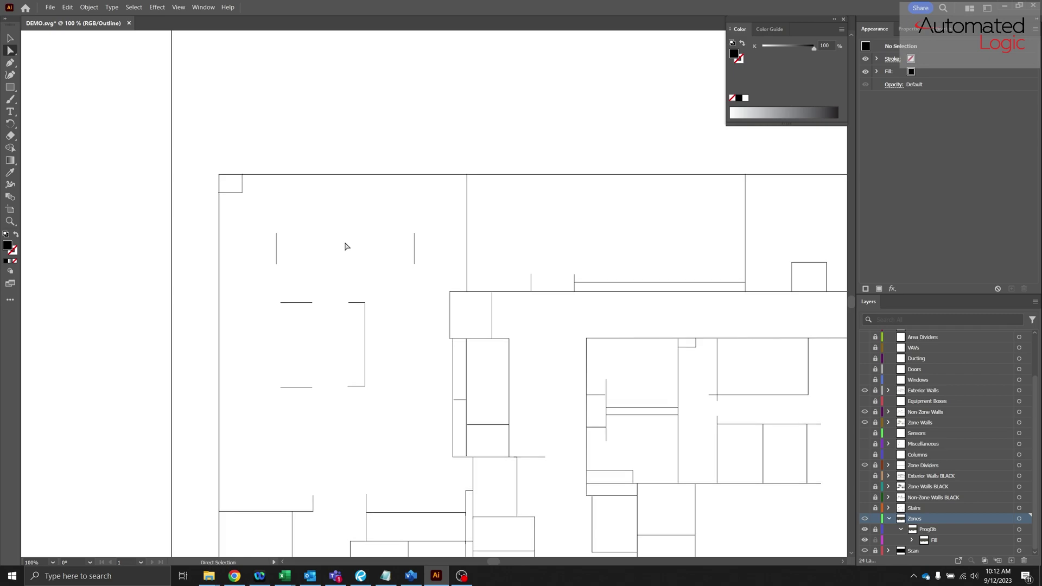
{"action": "scroll", "coordinate": [262, 237], "scroll_direction": "up", "scroll_amount": 4}
{"action": "scroll", "coordinate": [281, 235], "scroll_direction": "down", "scroll_amount": 5}
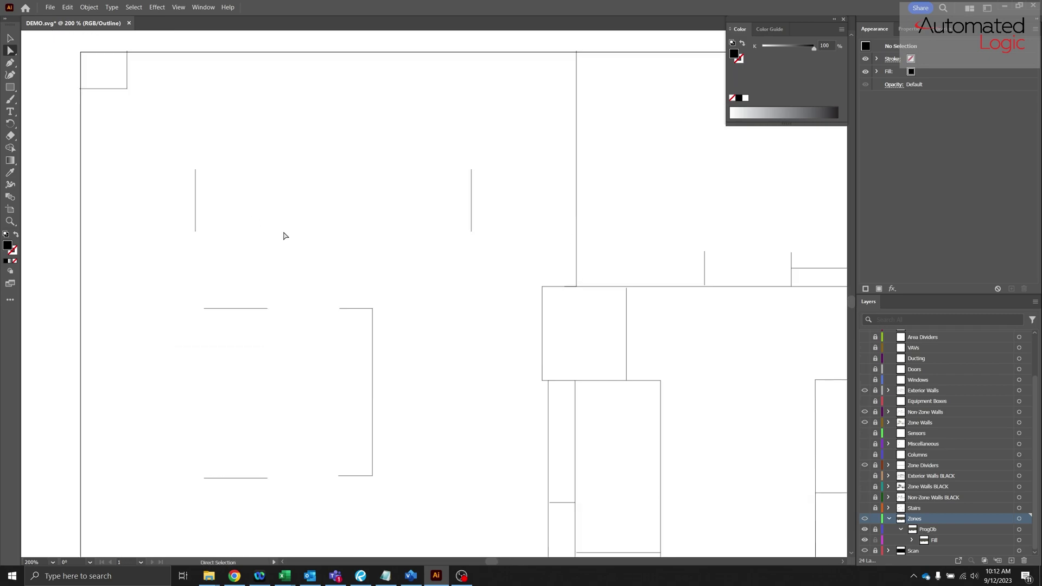
{"action": "scroll", "coordinate": [321, 241], "scroll_direction": "down", "scroll_amount": 2}
{"action": "scroll", "coordinate": [277, 239], "scroll_direction": "up", "scroll_amount": 1}
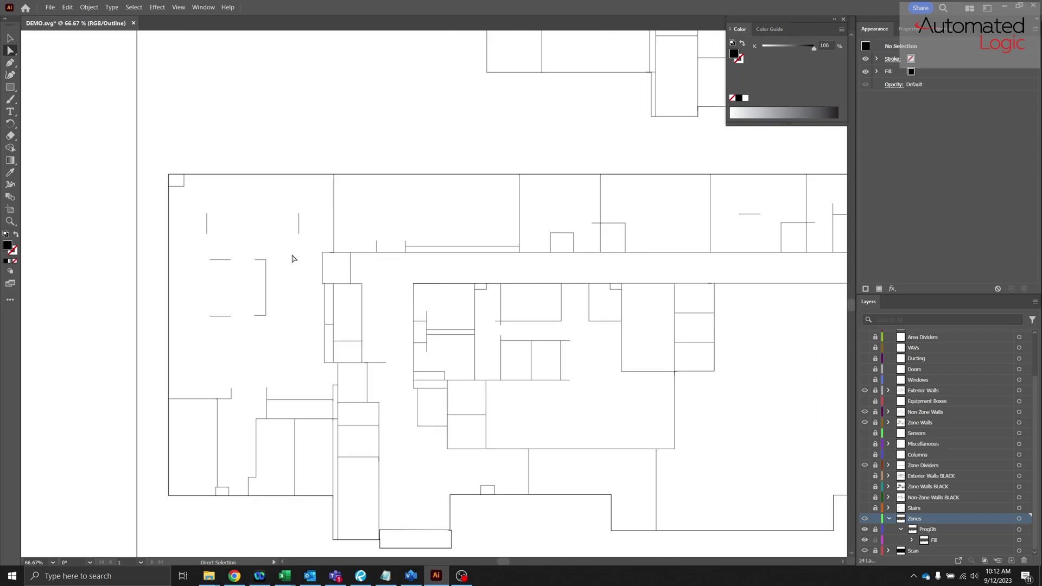
Start a Pen outline where the small corner box meets the left exterior wall and trace around the box to the upper wall.
{"action": "key", "text": "p"}
{"action": "scroll", "coordinate": [169, 179], "scroll_direction": "up", "scroll_amount": 6}
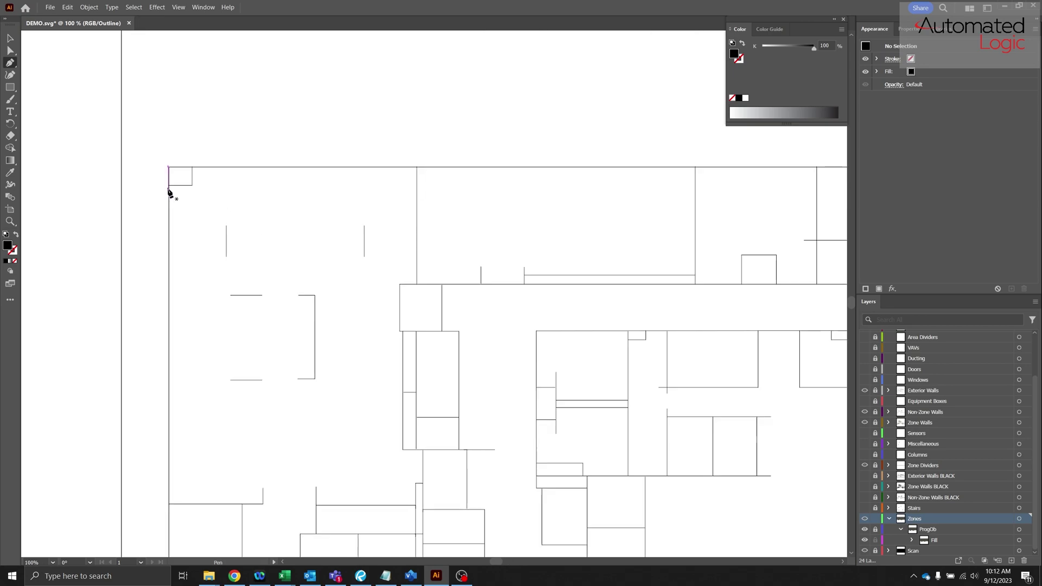
{"action": "scroll", "coordinate": [172, 187], "scroll_direction": "up", "scroll_amount": 3}
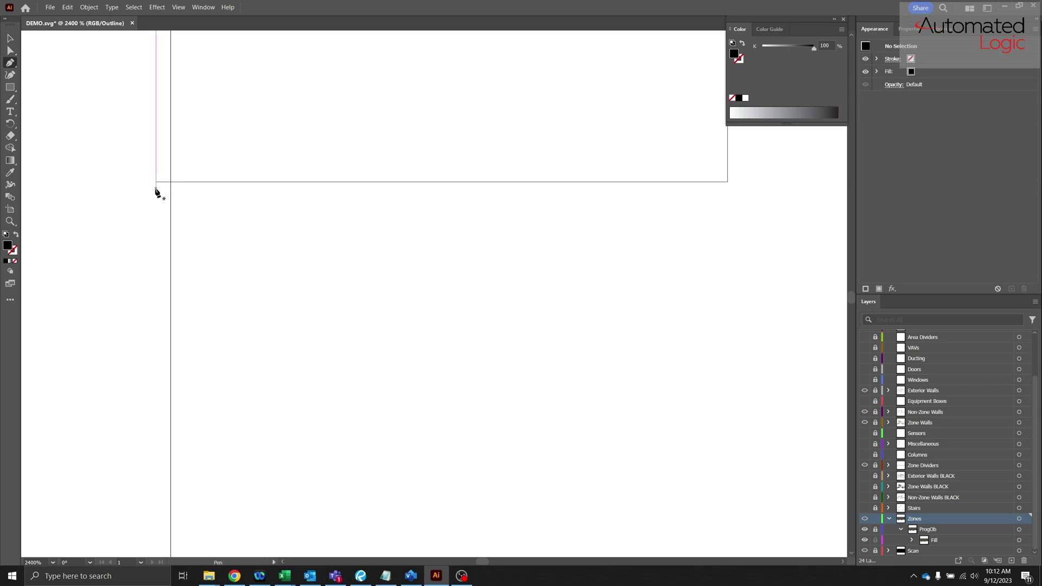
{"action": "key", "text": "ctrl+minus"}
{"action": "key", "text": "ctrl+minus"}
{"action": "key", "text": "ctrl+minus"}
{"action": "scroll", "coordinate": [276, 206], "scroll_direction": "up", "scroll_amount": 2}
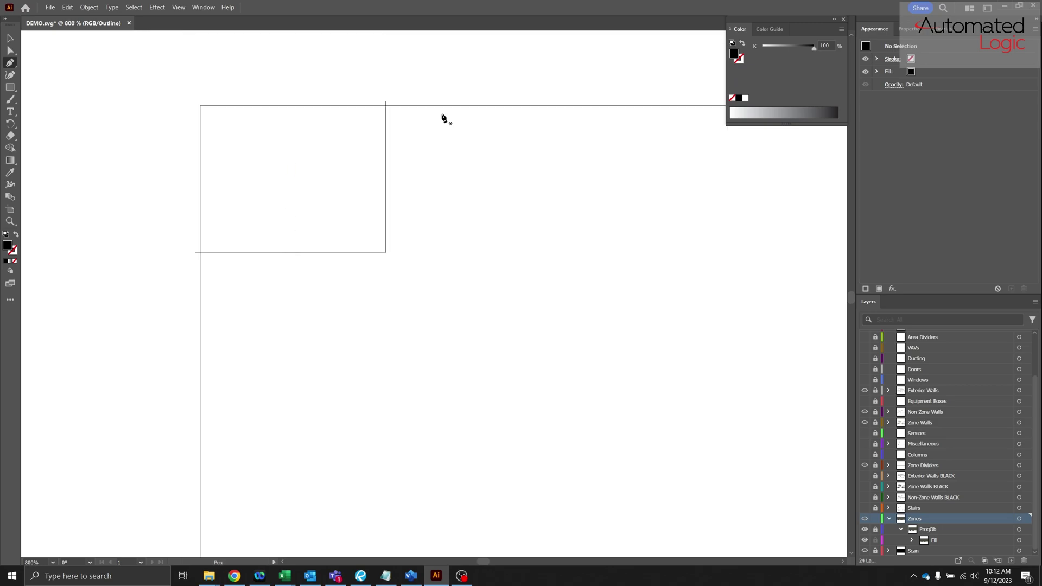
{"action": "scroll", "coordinate": [192, 277], "scroll_direction": "up", "scroll_amount": 3}
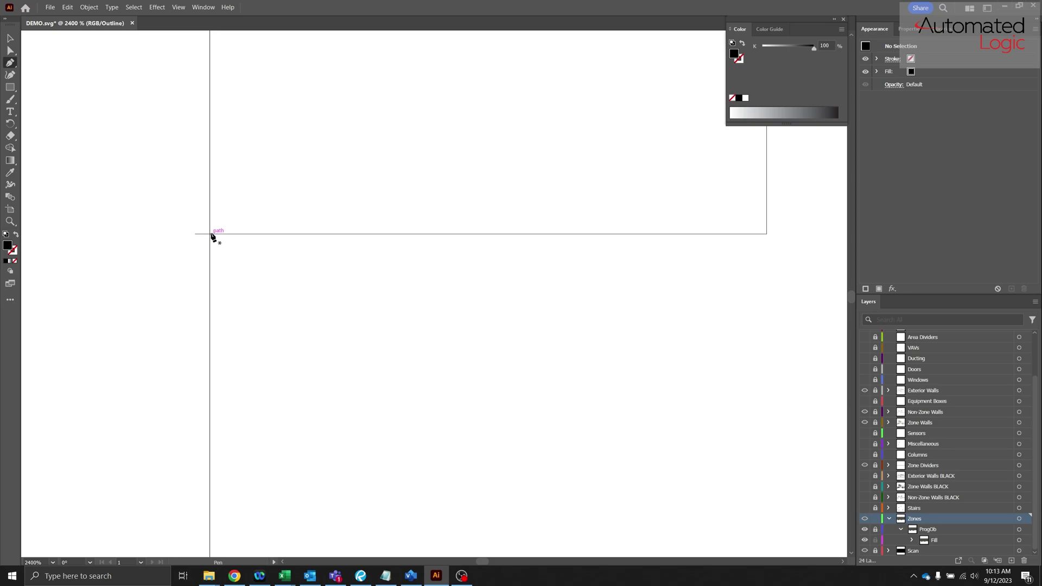
{"action": "left_click", "coordinate": [212, 237]}
{"action": "scroll", "coordinate": [304, 245], "scroll_direction": "down", "scroll_amount": 2}
{"action": "scroll", "coordinate": [266, 255], "scroll_direction": "right", "scroll_amount": 2}
{"action": "left_click", "coordinate": [247, 247]}
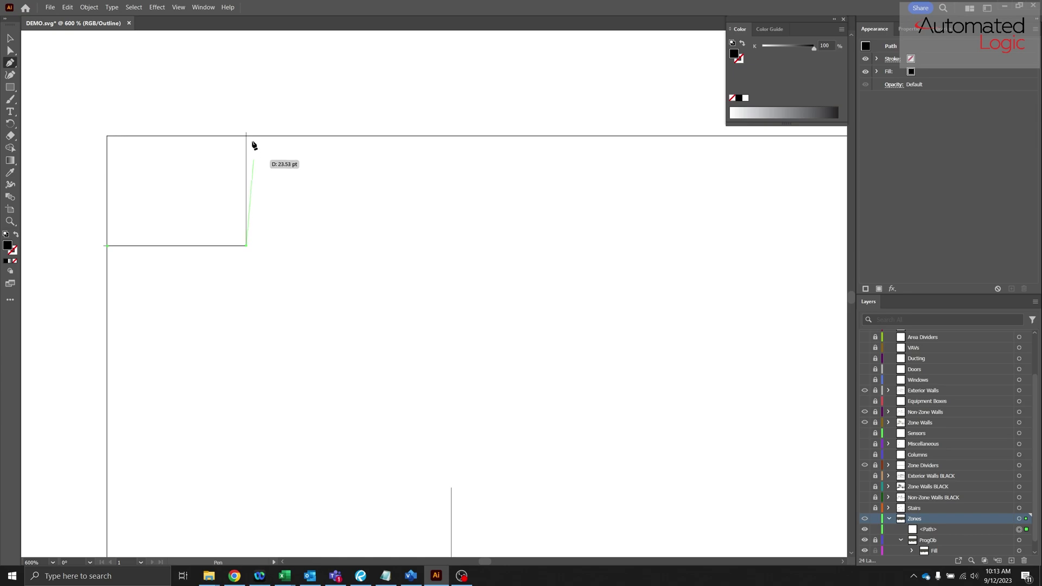
{"action": "left_click", "coordinate": [246, 136]}
Extend the outline about 368 pt along the upper wall, down the first dividing wall, and back to the small room's upper-left corner.
{"action": "scroll", "coordinate": [282, 163], "scroll_direction": "down", "scroll_amount": 3}
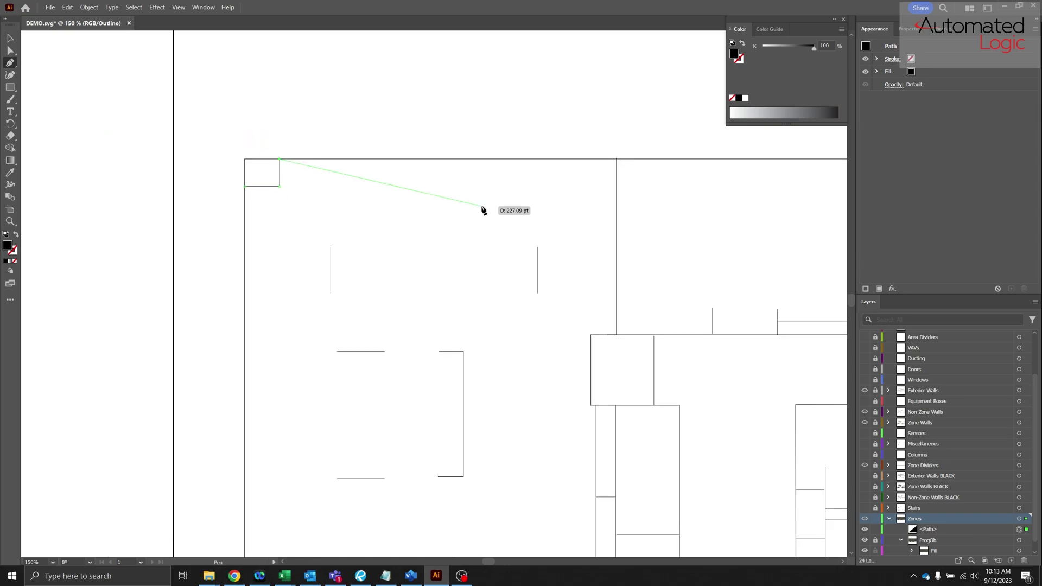
{"action": "scroll", "coordinate": [614, 165], "scroll_direction": "up", "scroll_amount": 4}
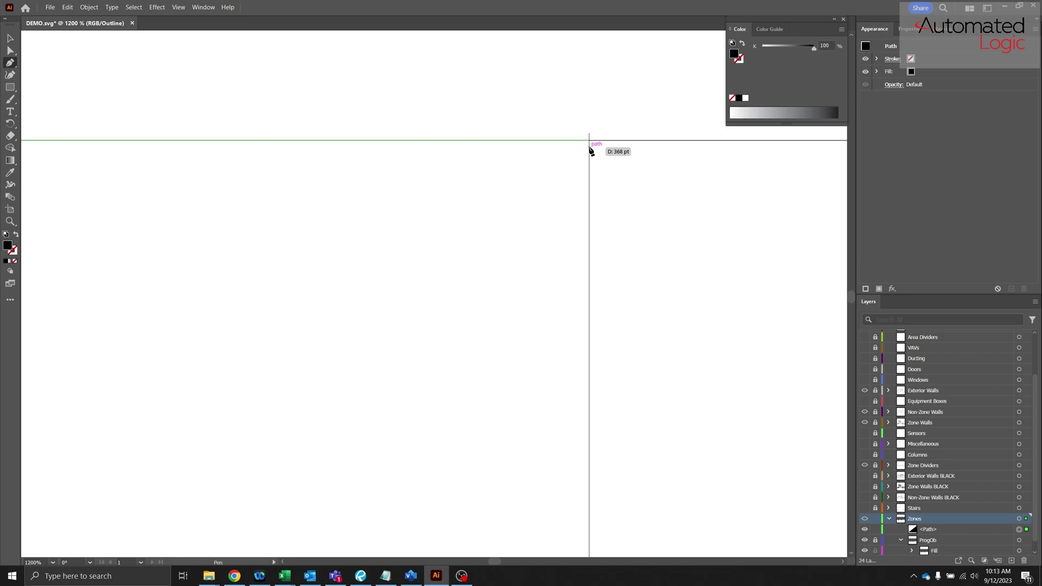
{"action": "left_click", "coordinate": [590, 153]}
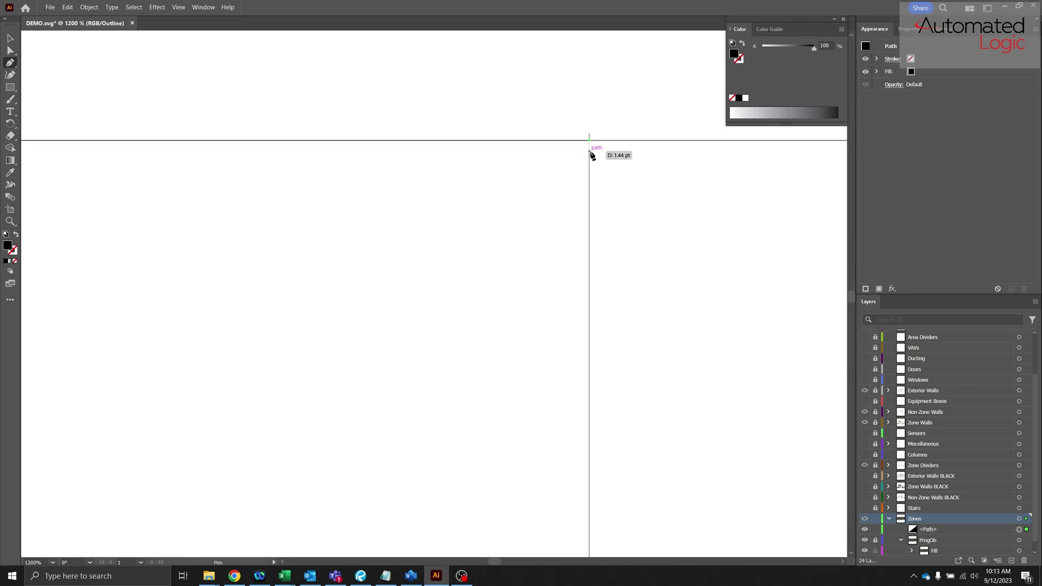
{"action": "scroll", "coordinate": [597, 230], "scroll_direction": "down", "scroll_amount": 3}
{"action": "scroll", "coordinate": [621, 304], "scroll_direction": "up", "scroll_amount": 3}
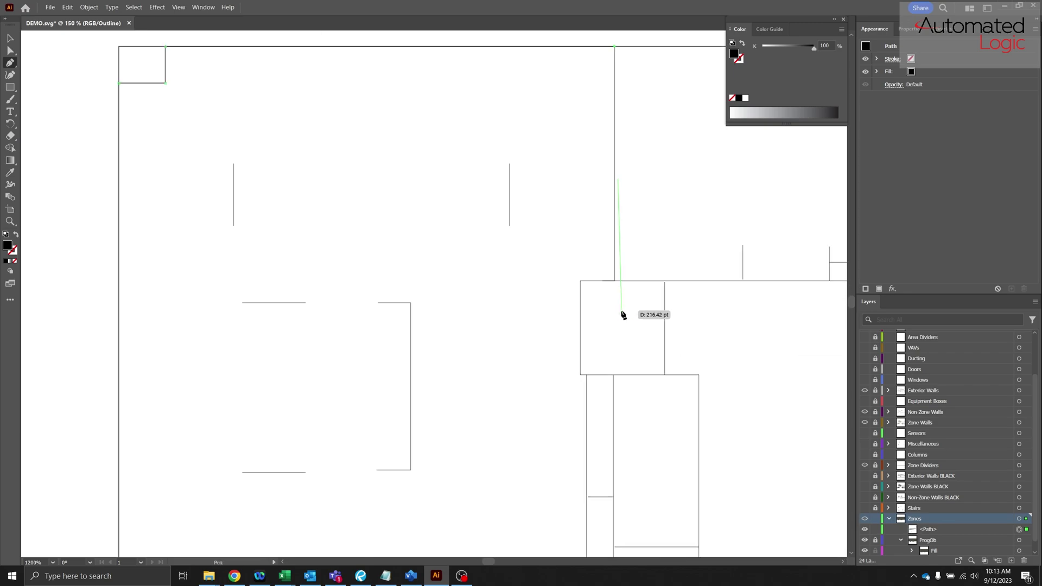
{"action": "left_click", "coordinate": [592, 249], "text": "shift"}
{"action": "left_click", "coordinate": [538, 252]}
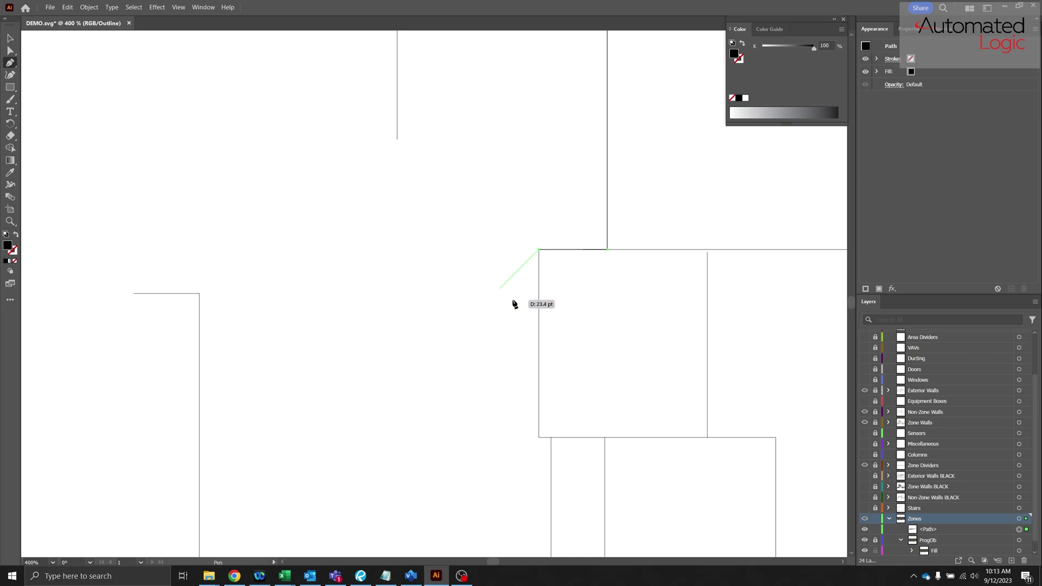
Continue the outline about 378 pt across the open area to the left exterior wall and close it at its starting point.
{"action": "scroll", "coordinate": [272, 331], "scroll_direction": "down", "scroll_amount": 4}
{"action": "scroll", "coordinate": [337, 309], "scroll_direction": "left", "scroll_amount": 5}
{"action": "scroll", "coordinate": [440, 304], "scroll_direction": "up", "scroll_amount": 1}
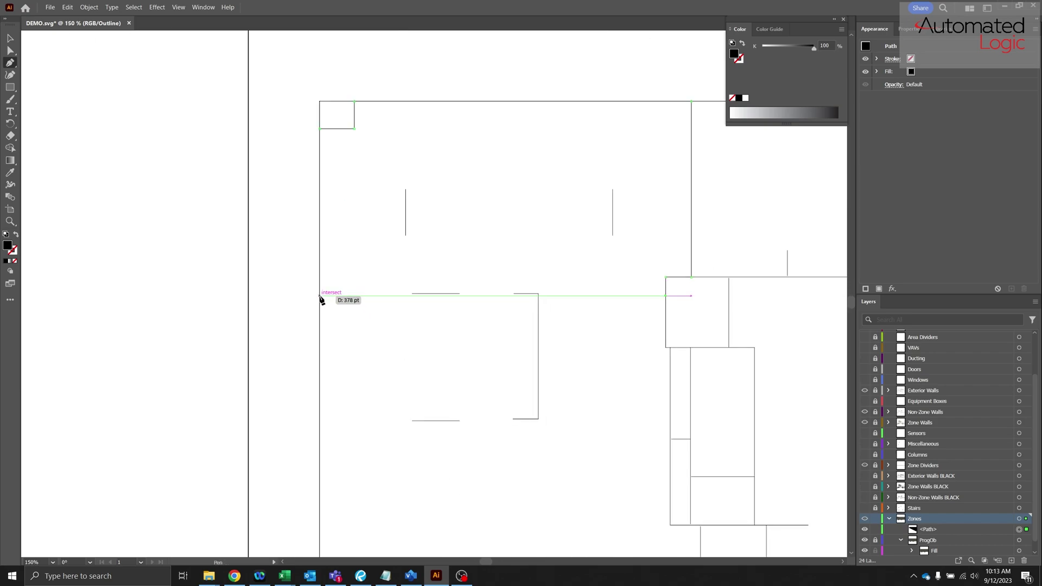
{"action": "left_click", "coordinate": [320, 296]}
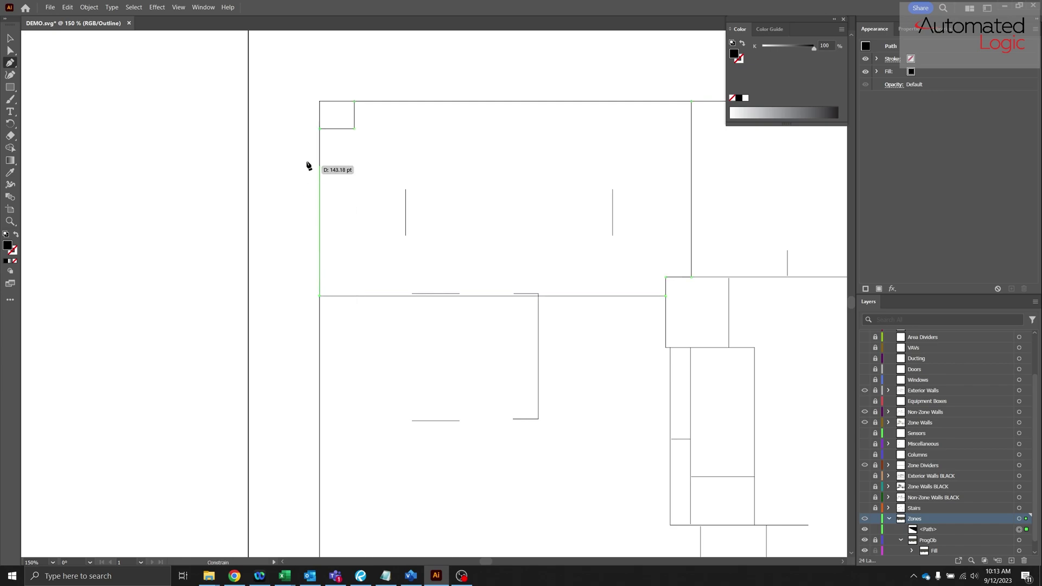
{"action": "left_click", "coordinate": [319, 129]}
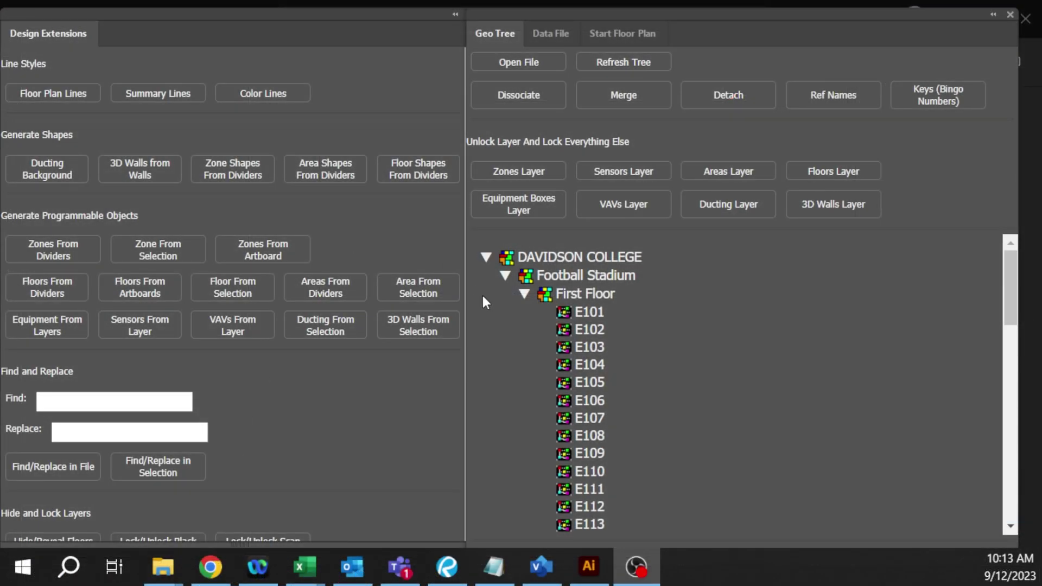
Generate a programmable object with Zone From Selection for the closed outline and associate it with E101 under First Floor.
{"action": "left_click", "coordinate": [157, 255]}
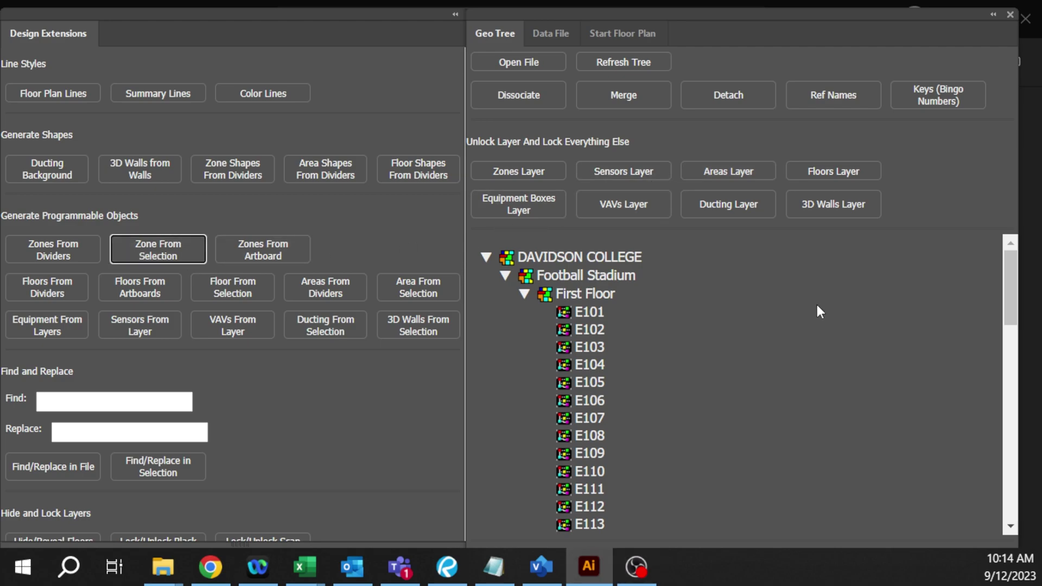
{"action": "left_click", "coordinate": [589, 314]}
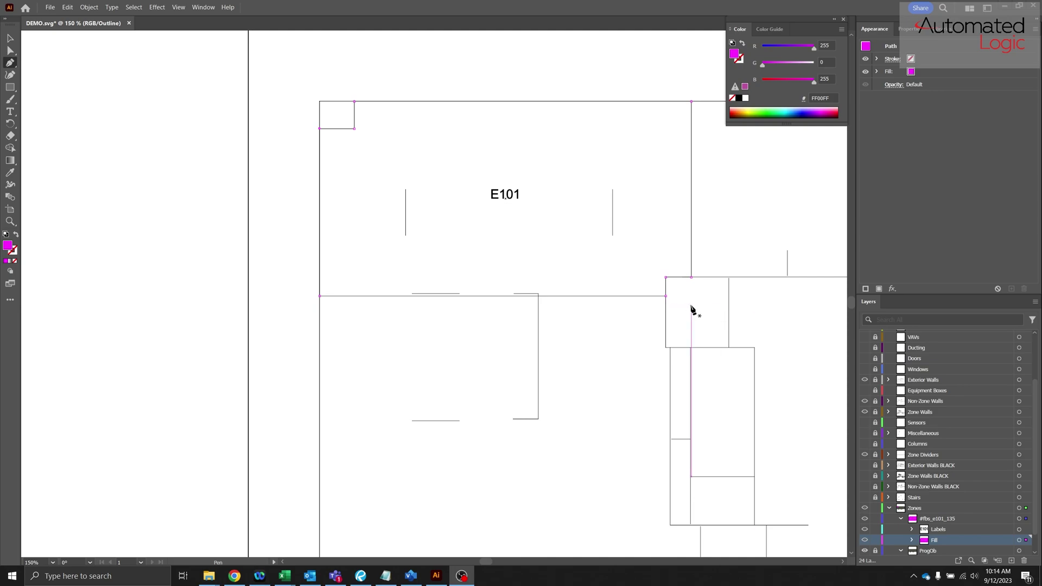
{"action": "scroll", "coordinate": [692, 306], "scroll_direction": "up", "scroll_amount": 1}
{"action": "left_click_drag", "start_coordinate": [691, 306], "coordinate": [553, 306]}
{"action": "scroll", "coordinate": [553, 305], "scroll_direction": "up", "scroll_amount": 4}
{"action": "scroll", "coordinate": [554, 356], "scroll_direction": "down", "scroll_amount": 5}
{"action": "left_click_drag", "start_coordinate": [584, 240], "coordinate": [560, 306]}
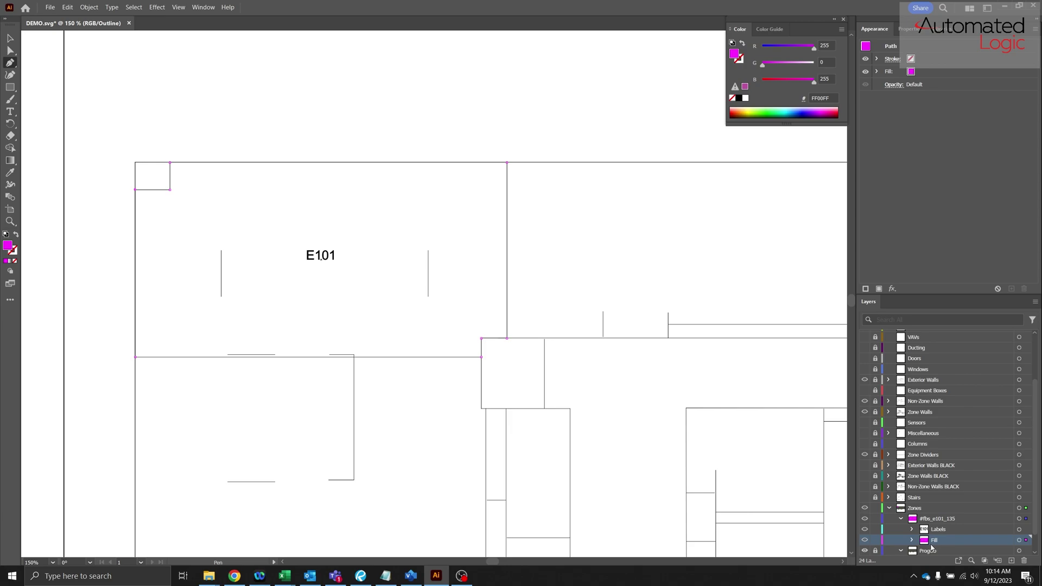
{"action": "key", "text": "ctrl+plus"}
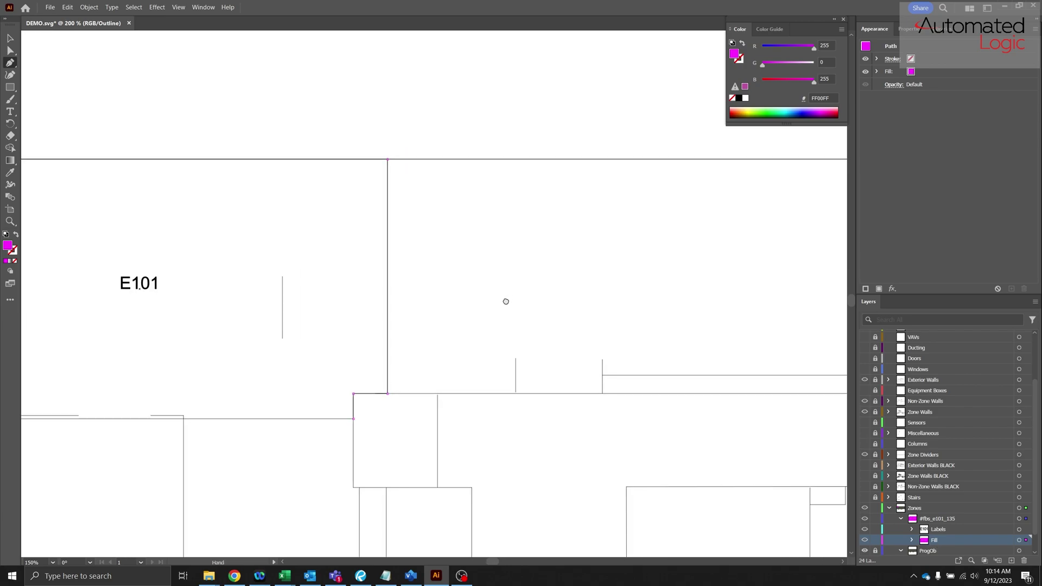
{"action": "left_click", "coordinate": [387, 159]}
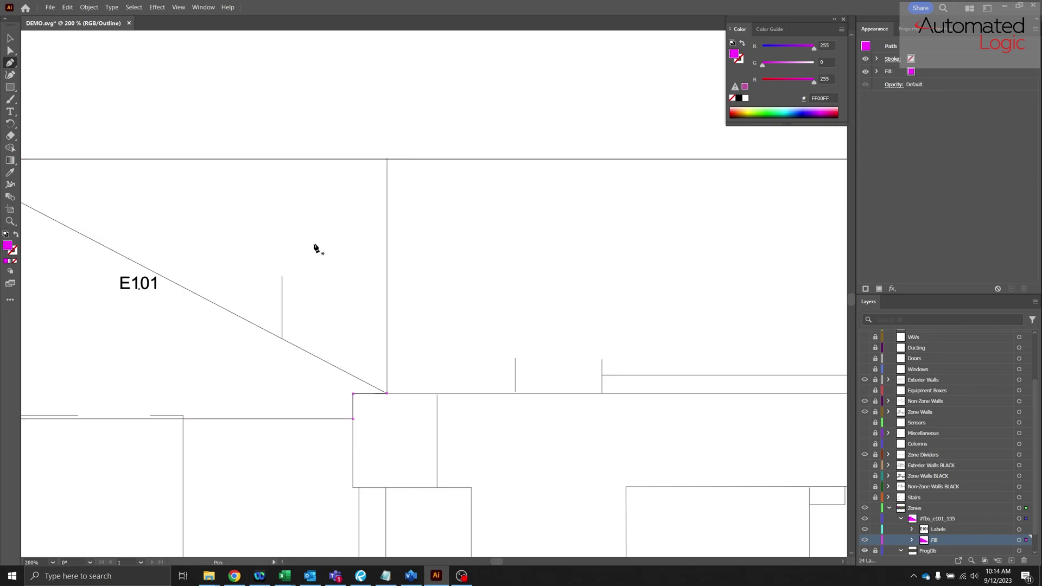
{"action": "scroll", "coordinate": [396, 227], "scroll_direction": "down", "scroll_amount": 2}
{"action": "key", "text": "ctrl+z"}
Move the two lower corner points of the E101 fill up about 2.67 pt, in line with the short interior wall segments.
{"action": "key", "text": "a"}
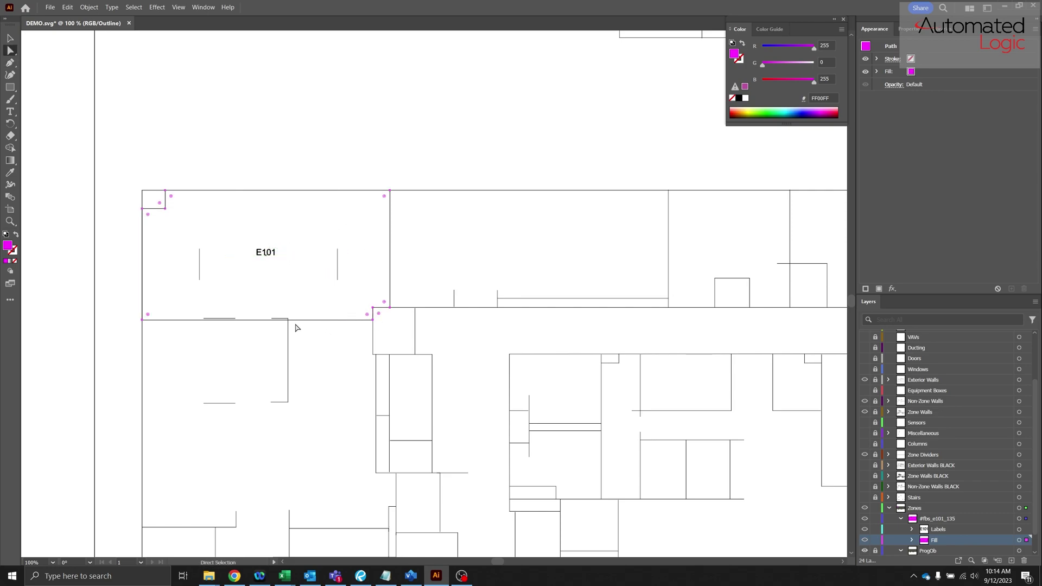
{"action": "scroll", "coordinate": [311, 327], "scroll_direction": "up", "scroll_amount": 3}
{"action": "left_click_drag", "start_coordinate": [389, 343], "coordinate": [605, 349]}
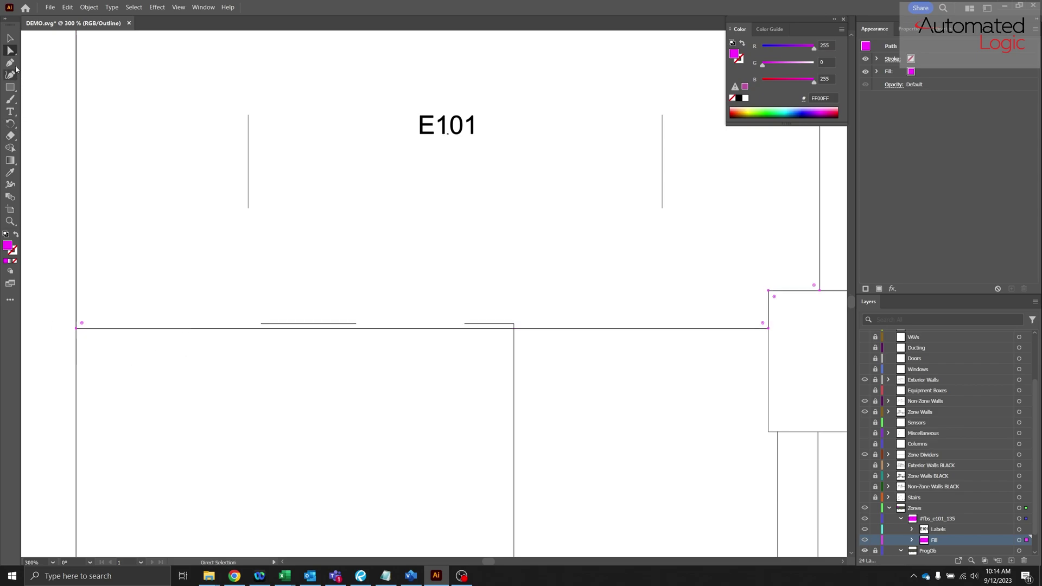
{"action": "left_click", "coordinate": [77, 328]}
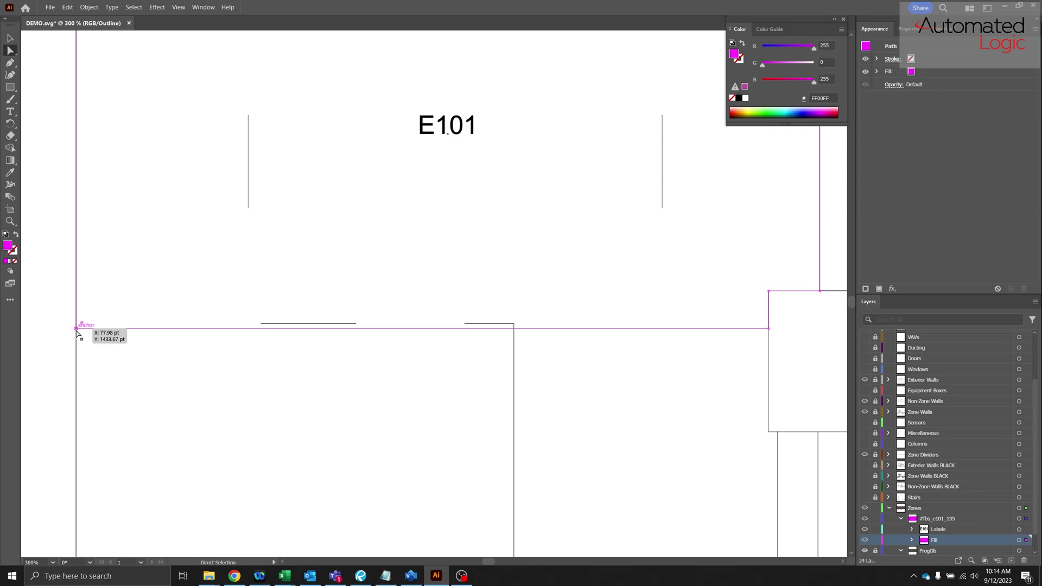
{"action": "left_click_drag", "start_coordinate": [77, 332], "coordinate": [77, 326]}
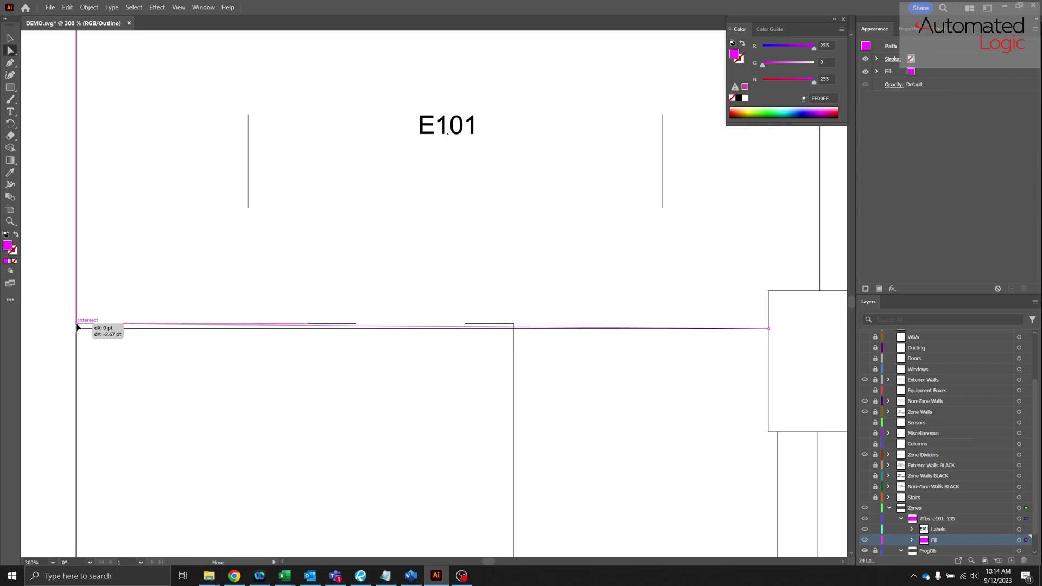
{"action": "left_click_drag", "start_coordinate": [77, 326], "coordinate": [77, 326]}
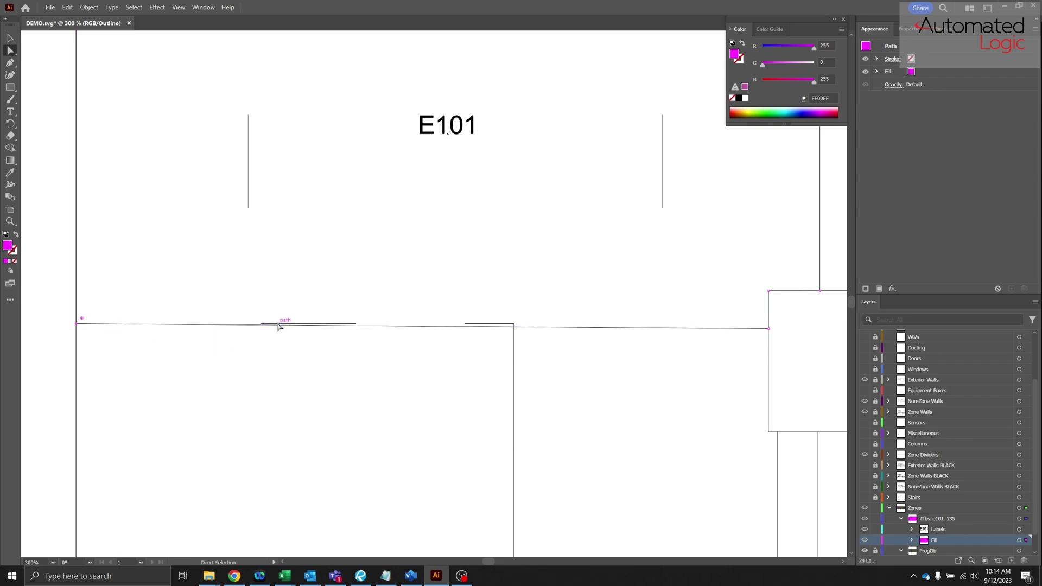
{"action": "left_click_drag", "start_coordinate": [770, 328], "coordinate": [444, 356]}
Start a Pen outline in E101's Fill sublayer at the adjacent room's upper-right corner and run it down to the corridor wall.
{"action": "scroll", "coordinate": [770, 327], "scroll_direction": "down", "scroll_amount": 2}
{"action": "scroll", "coordinate": [445, 356], "scroll_direction": "down", "scroll_amount": 1}
{"action": "left_click_drag", "start_coordinate": [617, 323], "coordinate": [536, 278]}
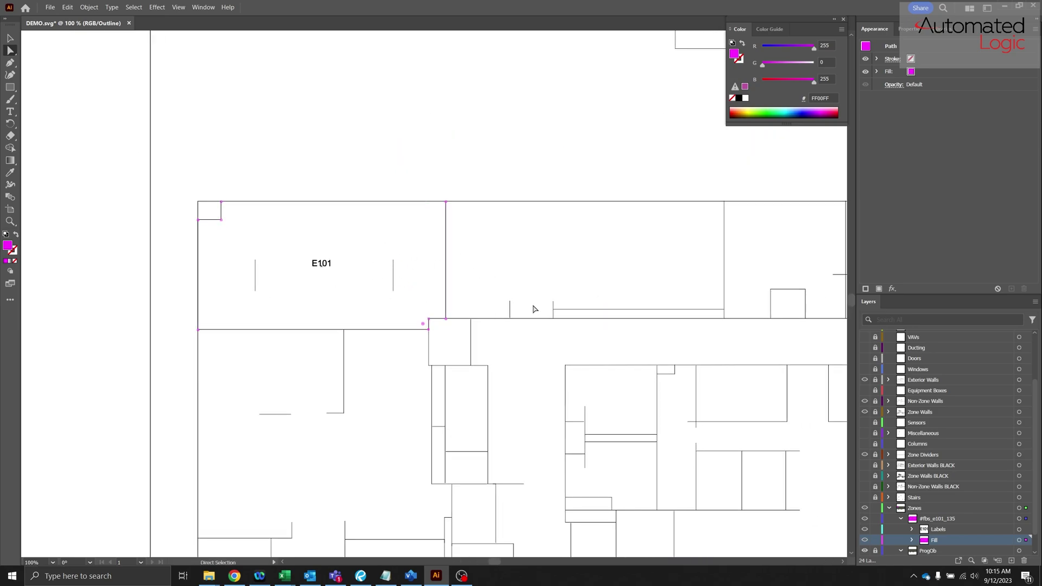
{"action": "scroll", "coordinate": [493, 261], "scroll_direction": "up", "scroll_amount": 1}
{"action": "left_click_drag", "start_coordinate": [493, 261], "coordinate": [390, 252]}
{"action": "key", "text": "p"}
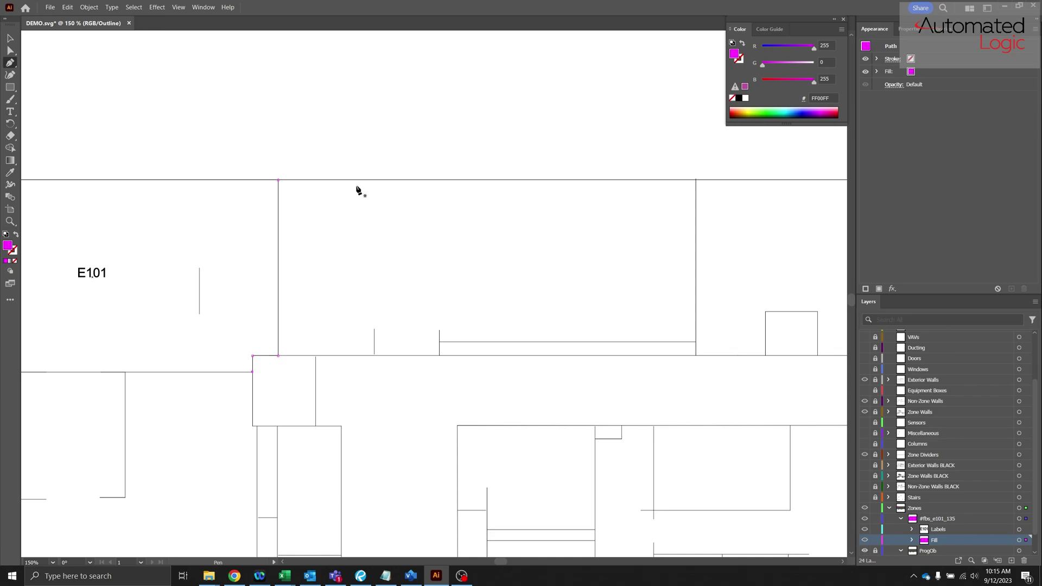
{"action": "scroll", "coordinate": [700, 182], "scroll_direction": "up", "scroll_amount": 8, "text": "alt"}
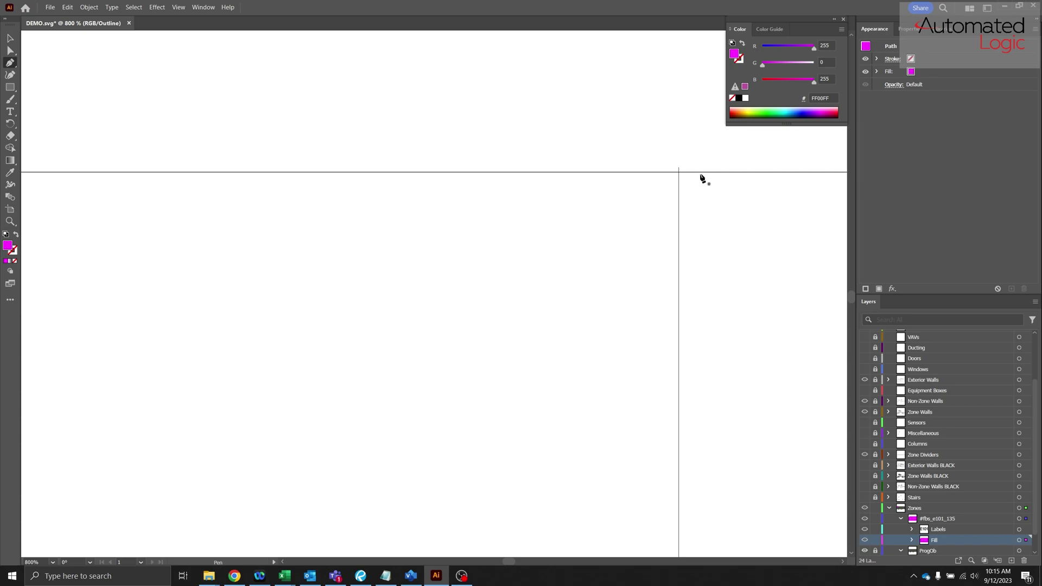
{"action": "left_click", "coordinate": [653, 167]}
{"action": "scroll", "coordinate": [646, 326], "scroll_direction": "down", "scroll_amount": 6, "text": "alt"}
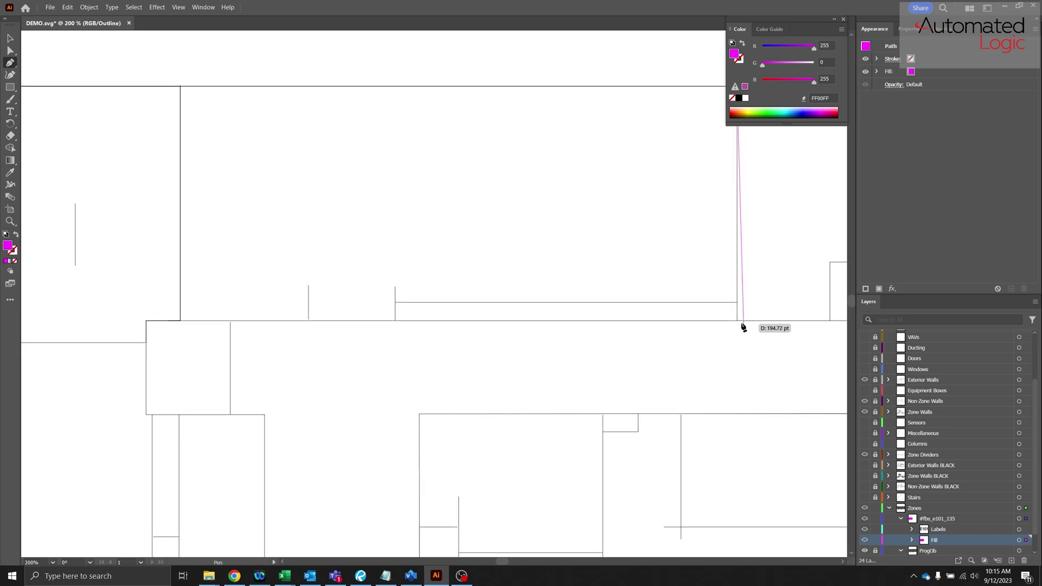
{"action": "left_click", "coordinate": [737, 320]}
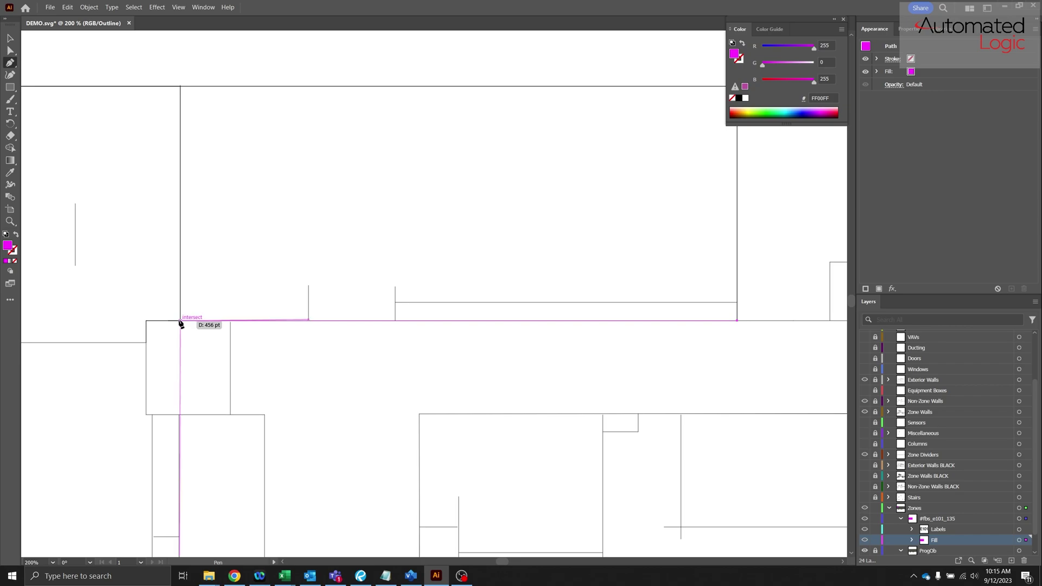
Continue the outline 456 pt along the corridor wall to the room's lower-left corner and up to its upper-left corner.
{"action": "scroll", "coordinate": [181, 324], "scroll_direction": "up", "scroll_amount": 5}
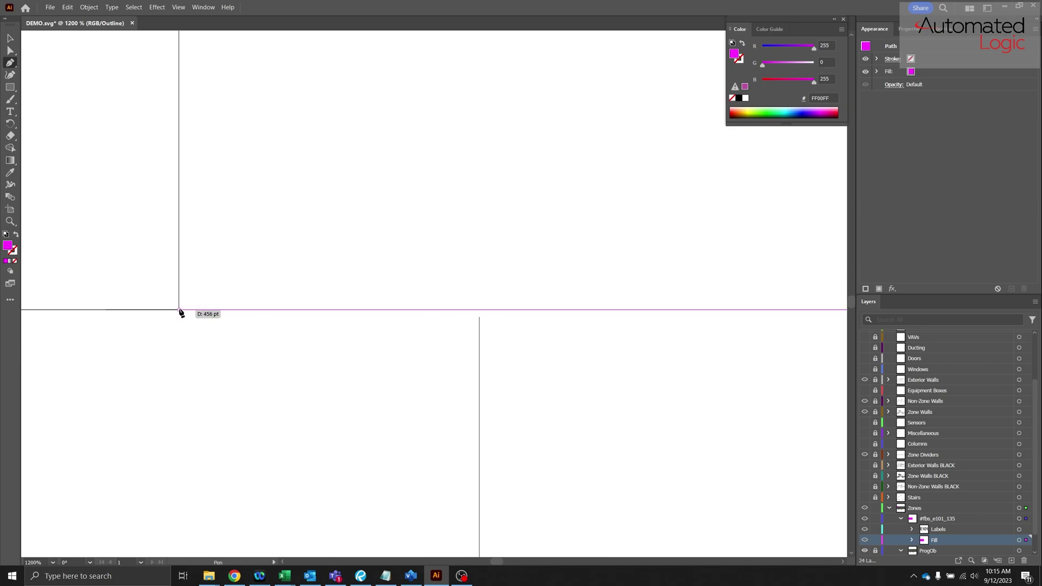
{"action": "left_click", "coordinate": [179, 310]}
{"action": "scroll", "coordinate": [217, 174], "scroll_direction": "down", "scroll_amount": 5}
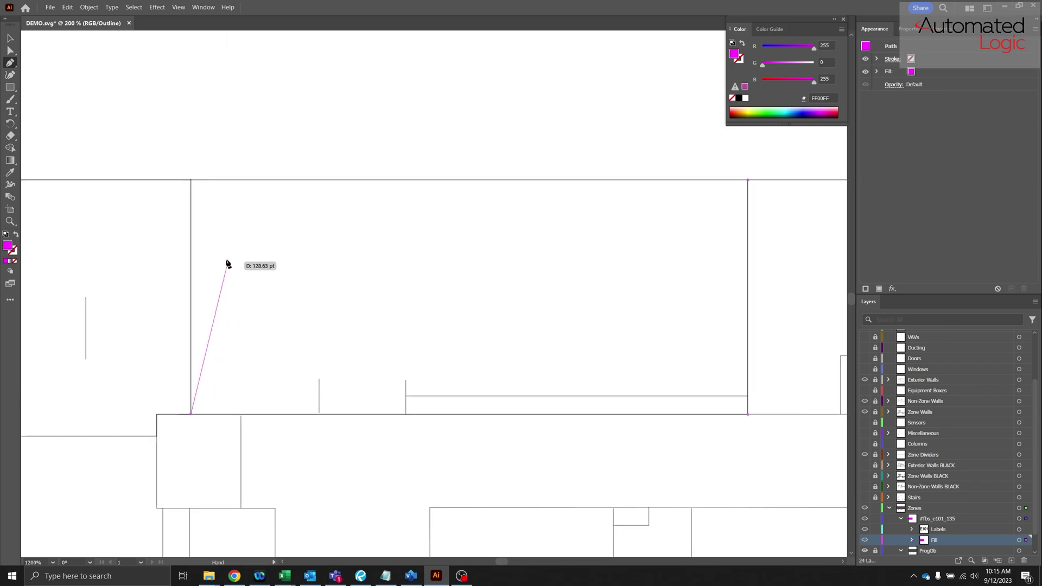
{"action": "scroll", "coordinate": [197, 185], "scroll_direction": "up", "scroll_amount": 4}
{"action": "left_click", "coordinate": [171, 162]}
{"action": "scroll", "coordinate": [442, 221], "scroll_direction": "down", "scroll_amount": 6}
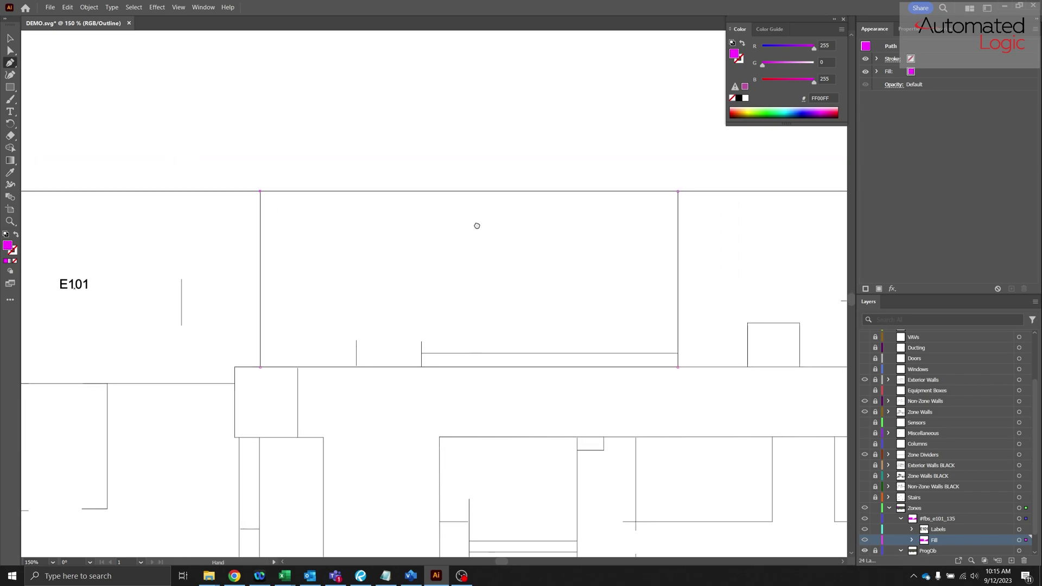
Close the outline at its starting corner and turn it into a programmable object with Zone From Selection, associated with E102.
{"action": "left_click", "coordinate": [619, 200]}
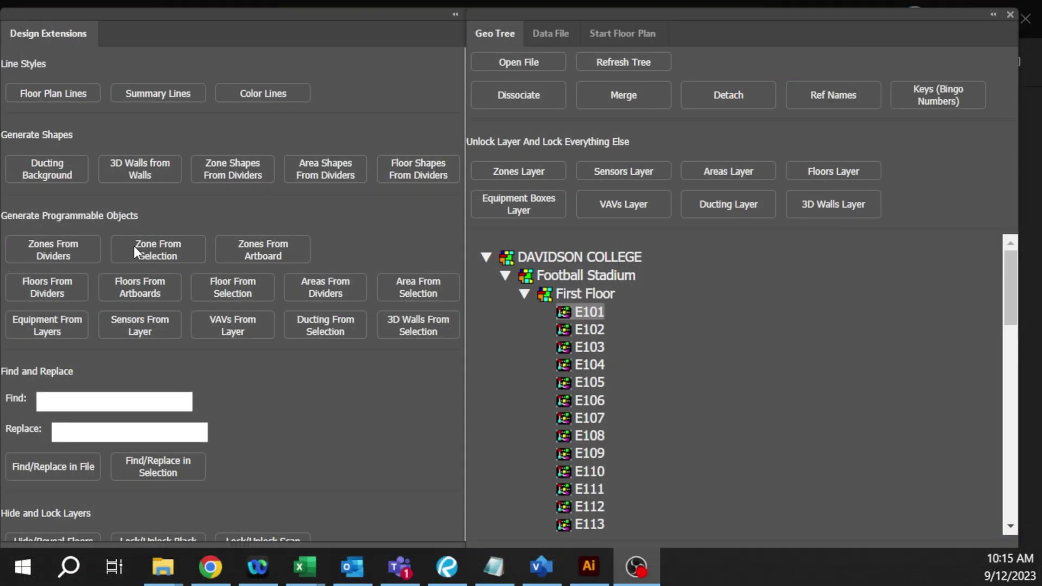
{"action": "left_click", "coordinate": [145, 253]}
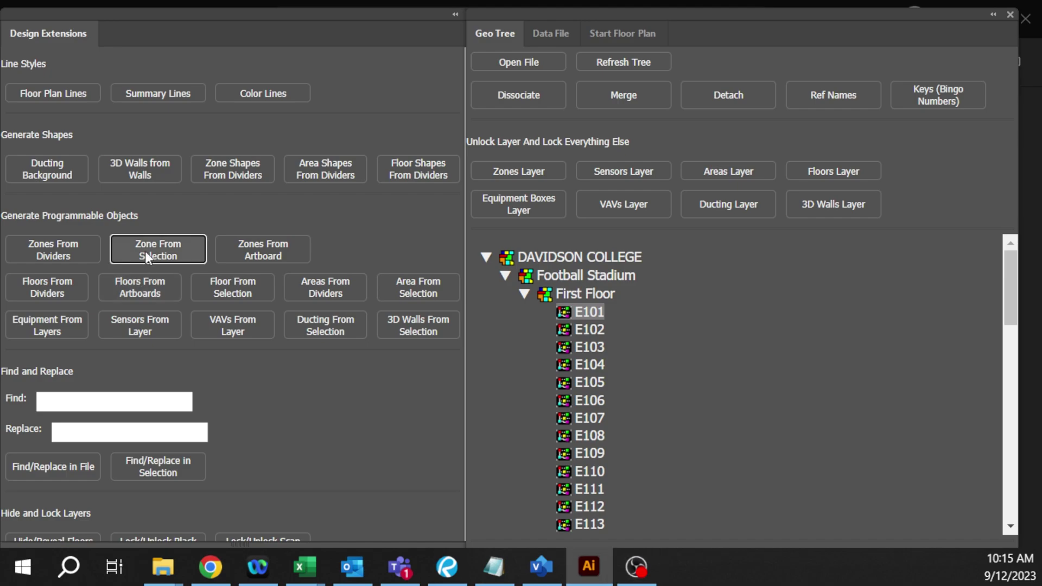
{"action": "left_click", "coordinate": [593, 328]}
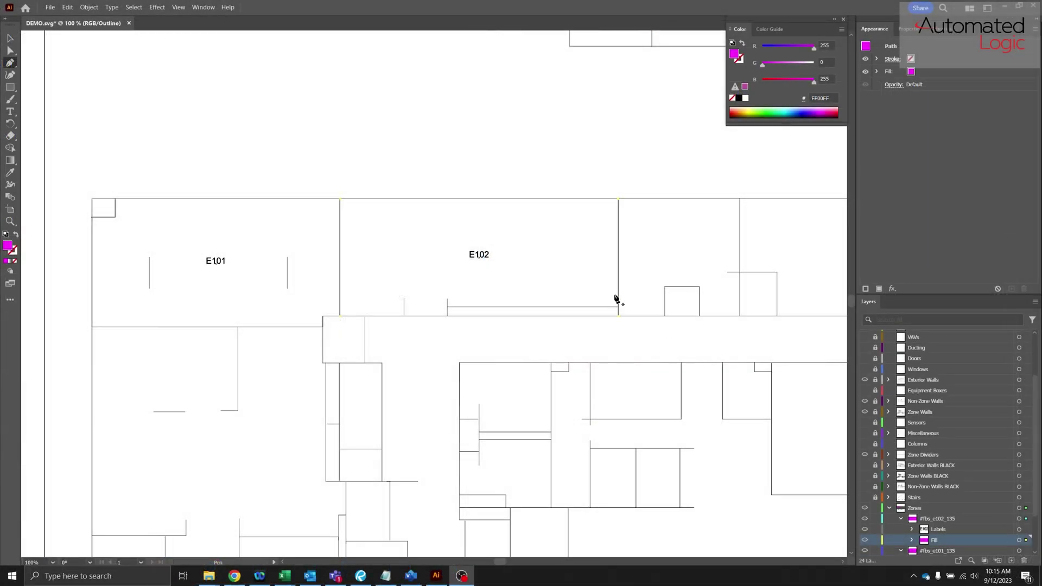
Trace a closed four-corner Pen outline around the room adjoining E102 on the right, 192 pt tall, starting at its upper-right corner.
{"action": "scroll", "coordinate": [611, 304], "scroll_direction": "up", "scroll_amount": 5}
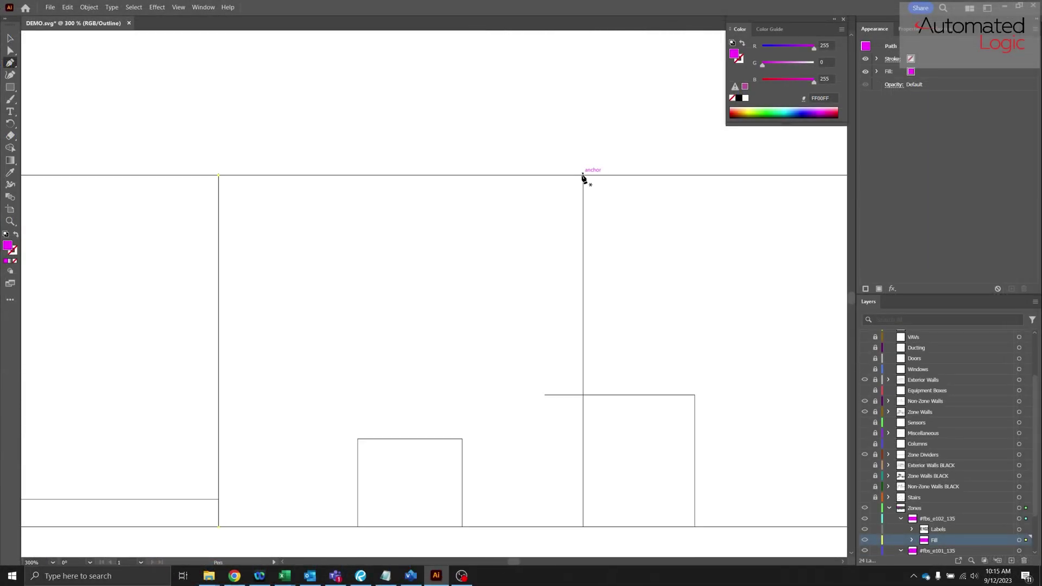
{"action": "left_click", "coordinate": [582, 175]}
{"action": "scroll", "coordinate": [575, 422], "scroll_direction": "down", "scroll_amount": 3}
{"action": "scroll", "coordinate": [575, 422], "scroll_direction": "left", "scroll_amount": 1}
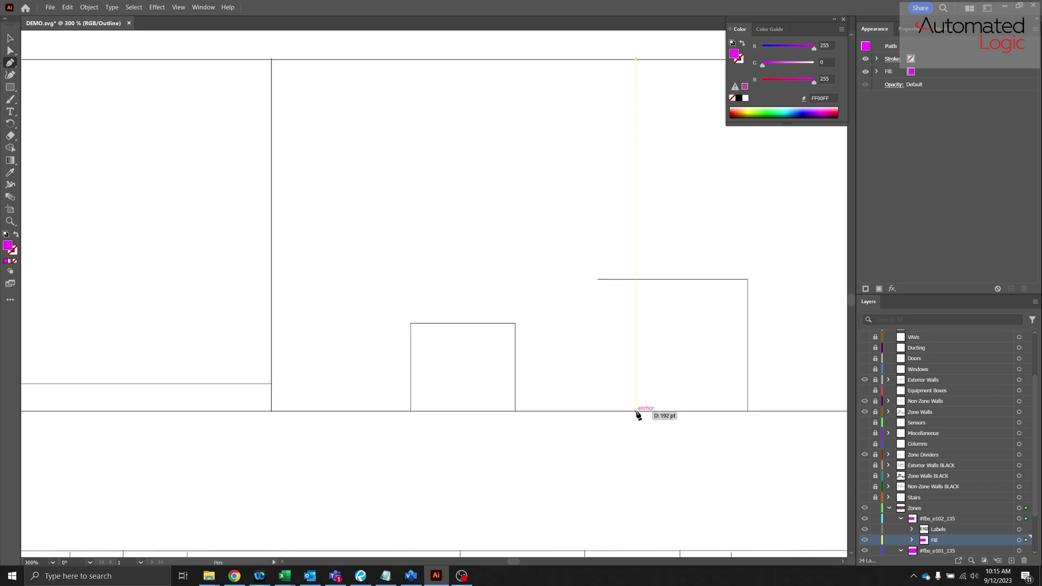
{"action": "left_click", "coordinate": [637, 412]}
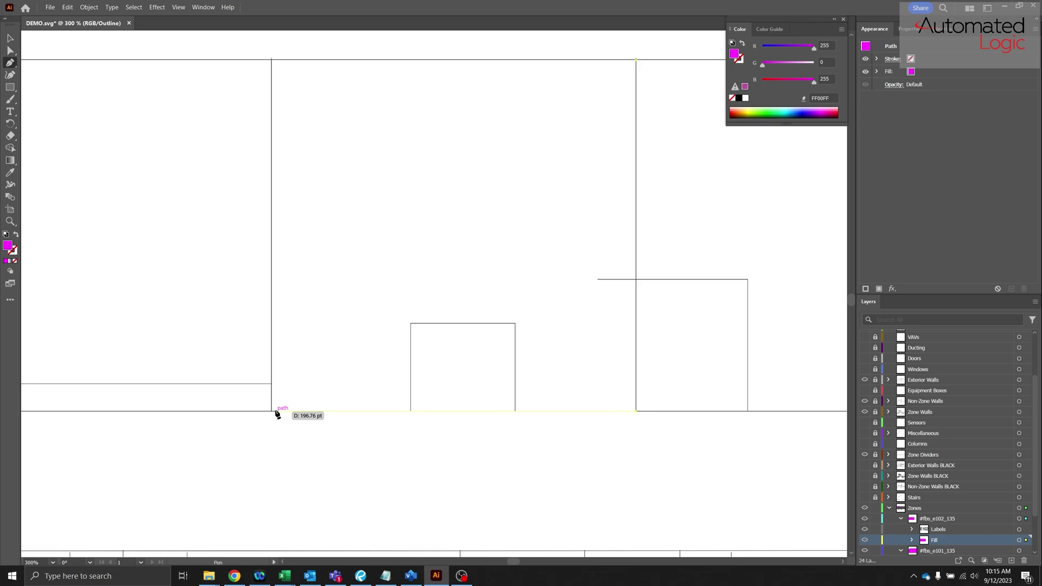
{"action": "left_click", "coordinate": [271, 411]}
{"action": "scroll", "coordinate": [300, 211], "scroll_direction": "up", "scroll_amount": 1}
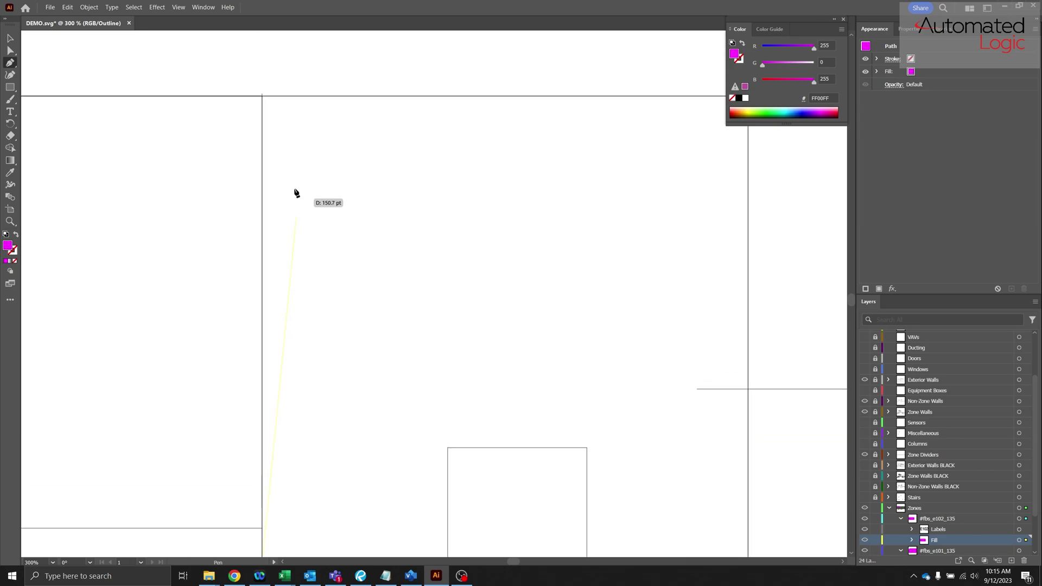
{"action": "left_click", "coordinate": [261, 99]}
{"action": "scroll", "coordinate": [493, 137], "scroll_direction": "up", "scroll_amount": 1}
{"action": "scroll", "coordinate": [430, 174], "scroll_direction": "down", "scroll_amount": 2}
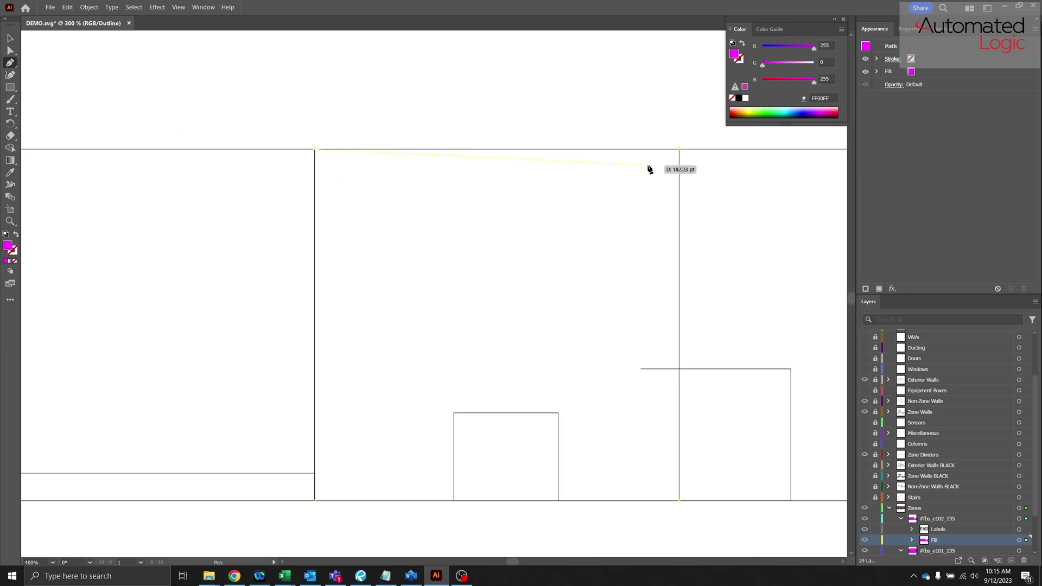
{"action": "left_click", "coordinate": [680, 151]}
Generate a programmable object with Zone From Selection for the closed outline and associate it with E103 under First Floor.
{"action": "left_click", "coordinate": [461, 575]}
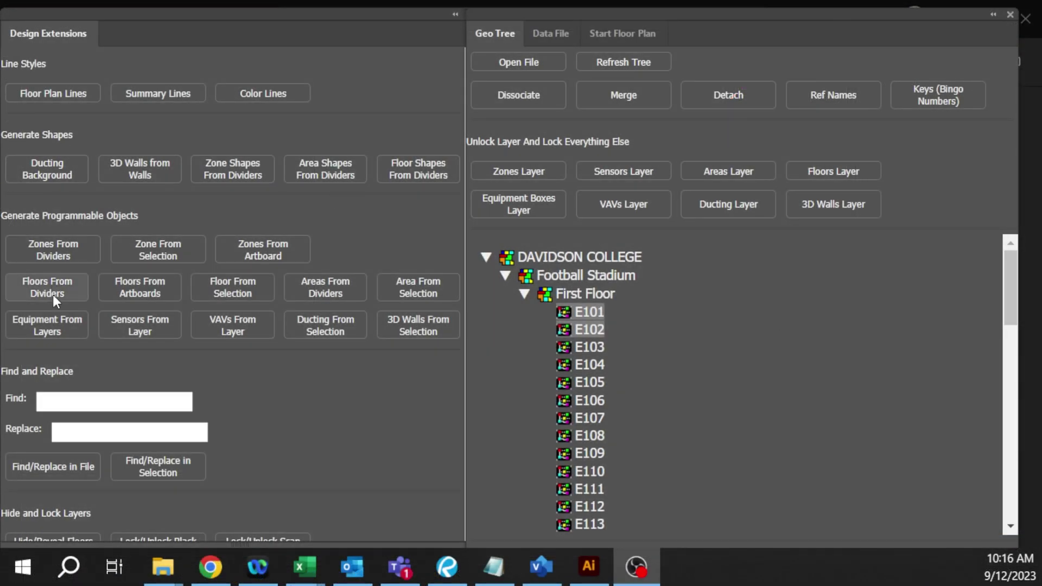
{"action": "left_click", "coordinate": [168, 256]}
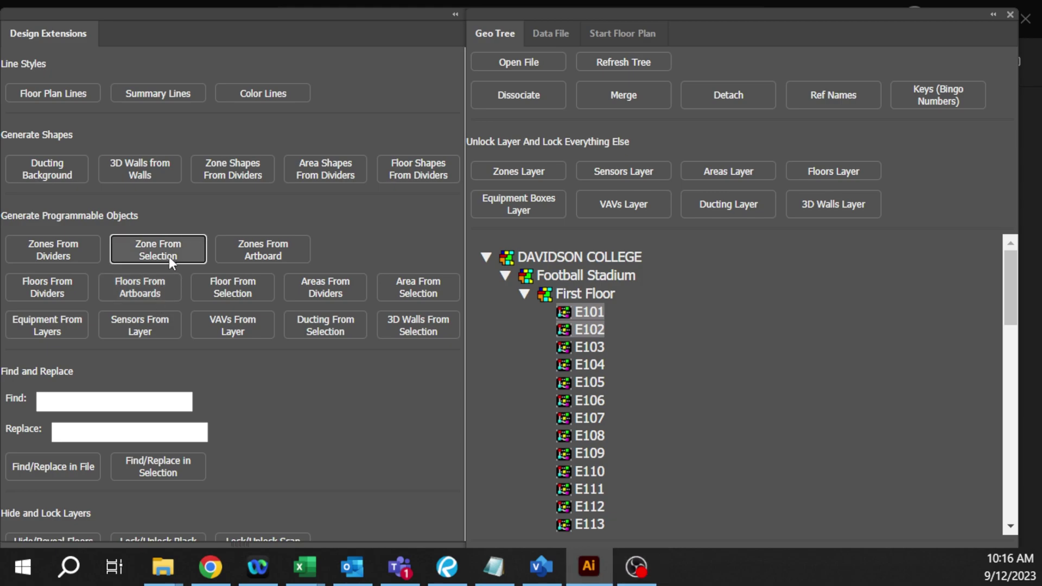
{"action": "left_click", "coordinate": [590, 346], "text": "ctrl"}
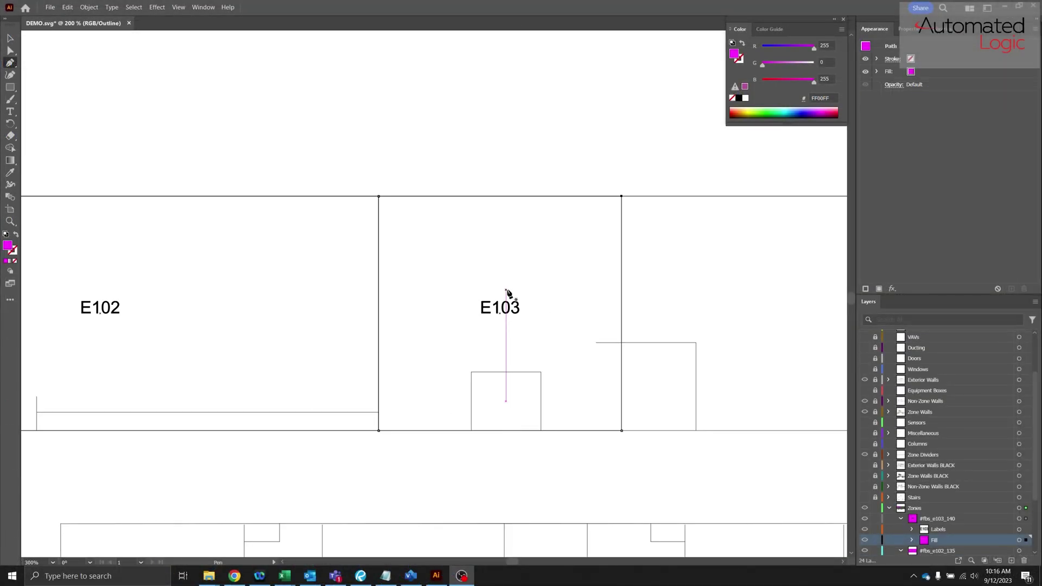
Examine the zones E101, E102 and E103 and the untraced rooms adjoining E103 on the right.
{"action": "key", "text": "ctrl+minus"}
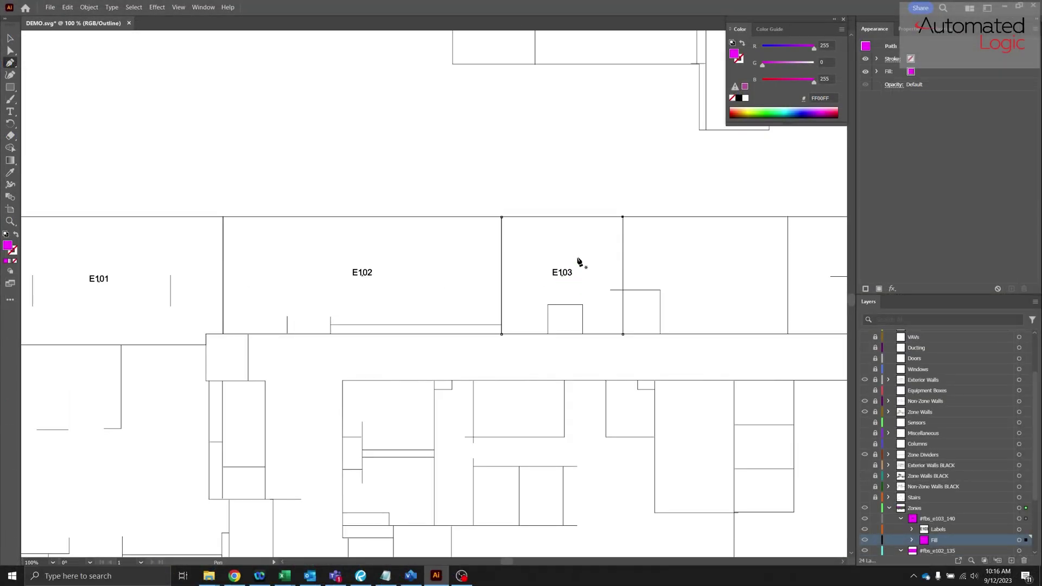
{"action": "scroll", "coordinate": [499, 302], "scroll_direction": "left", "scroll_amount": 1}
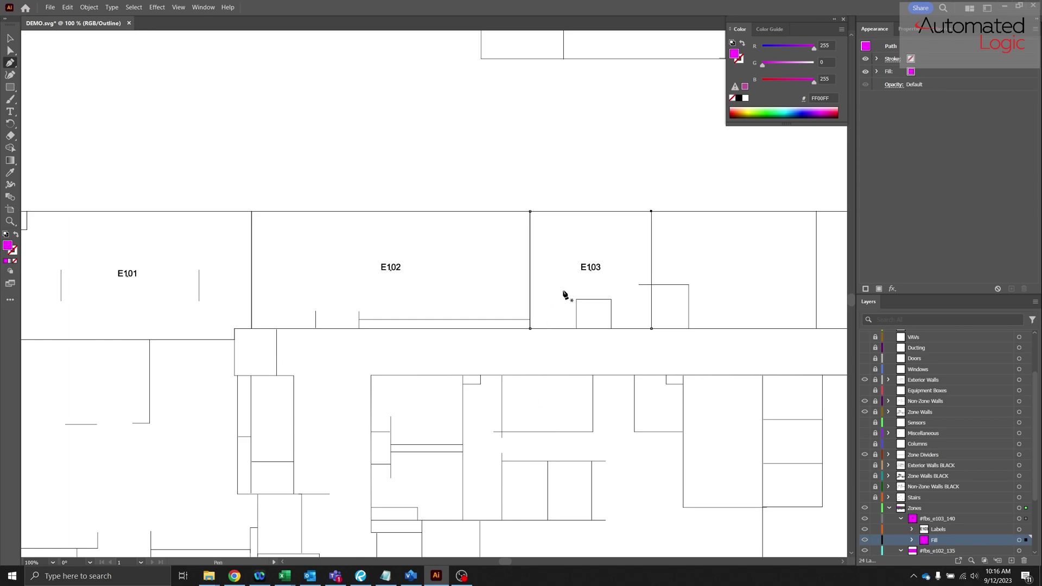
{"action": "scroll", "coordinate": [590, 232], "scroll_direction": "up", "scroll_amount": 1}
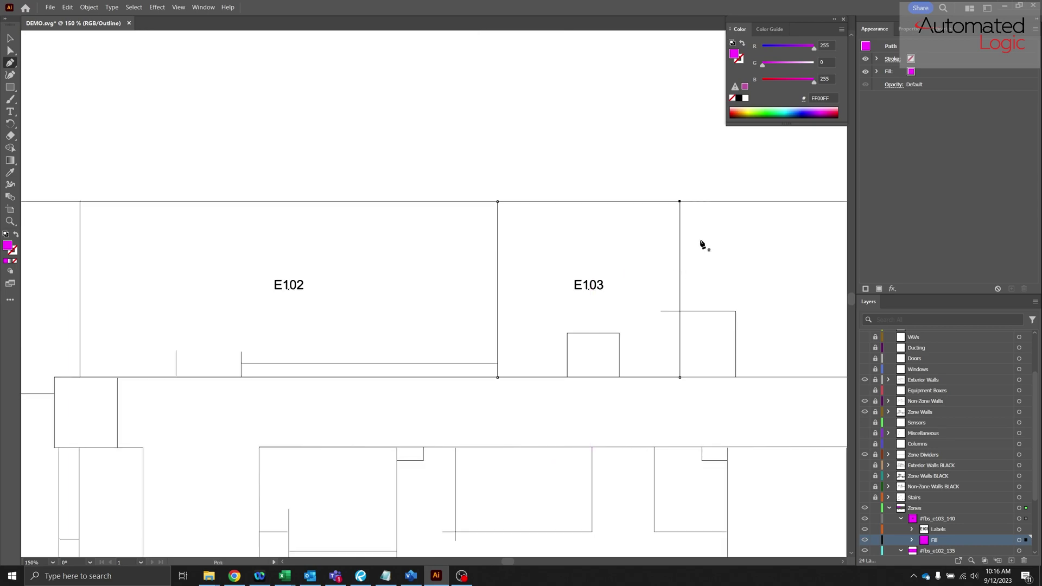
{"action": "scroll", "coordinate": [693, 248], "scroll_direction": "up", "scroll_amount": 1}
{"action": "scroll", "coordinate": [770, 230], "scroll_direction": "right", "scroll_amount": 1}
{"action": "scroll", "coordinate": [731, 226], "scroll_direction": "up", "scroll_amount": 2}
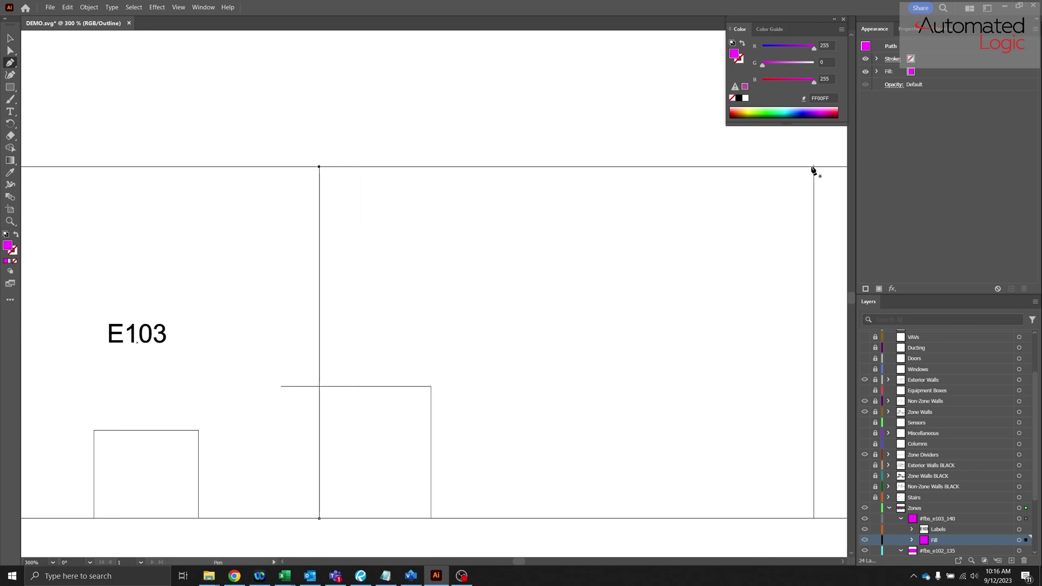
{"action": "scroll", "coordinate": [338, 220], "scroll_direction": "down", "scroll_amount": 2}
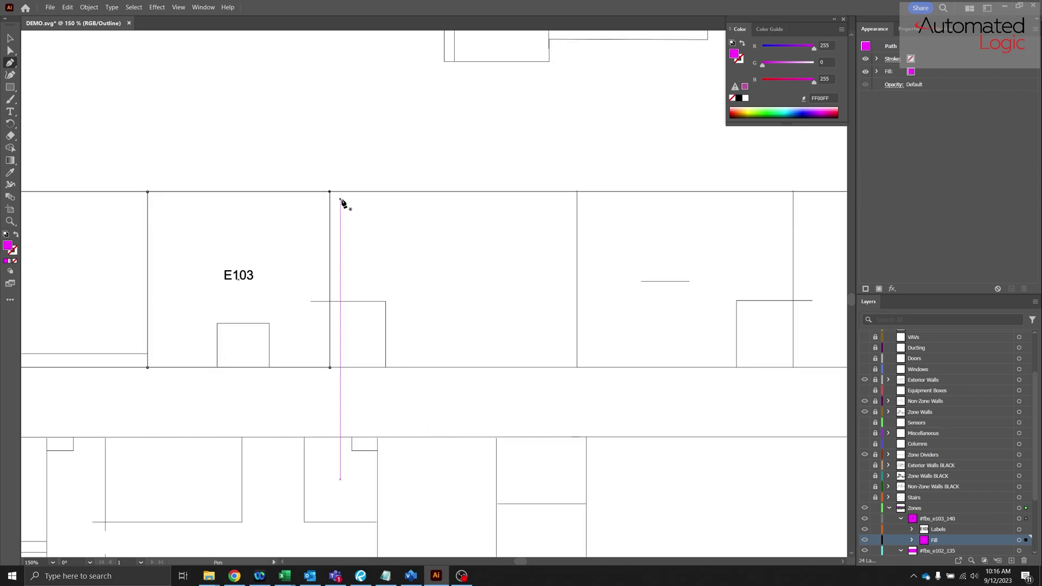
{"action": "scroll", "coordinate": [470, 224], "scroll_direction": "left", "scroll_amount": 2}
{"action": "scroll", "coordinate": [432, 235], "scroll_direction": "left", "scroll_amount": 2}
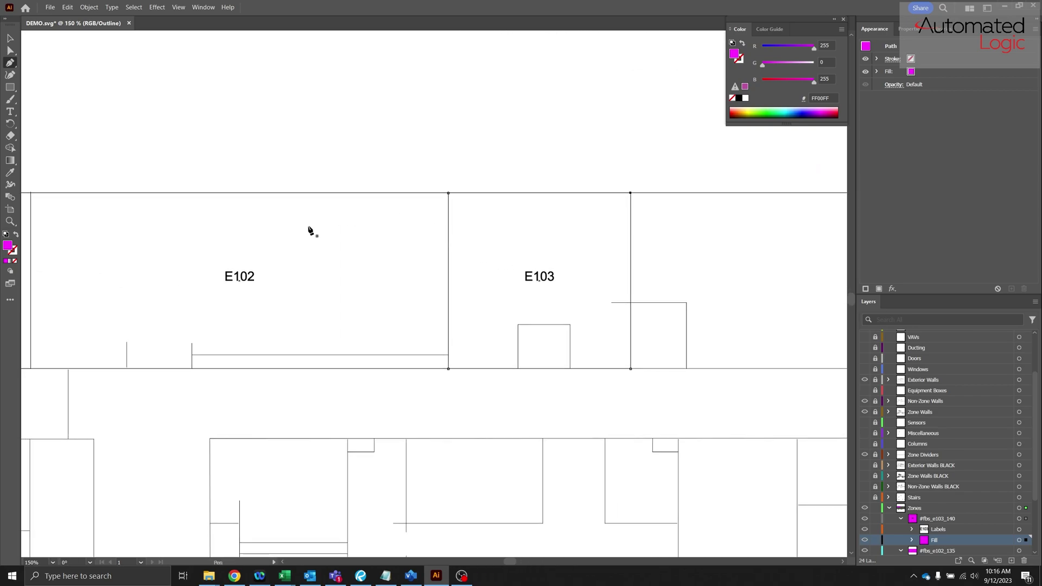
{"action": "scroll", "coordinate": [619, 223], "scroll_direction": "right", "scroll_amount": 4}
{"action": "scroll", "coordinate": [425, 242], "scroll_direction": "left", "scroll_amount": 2}
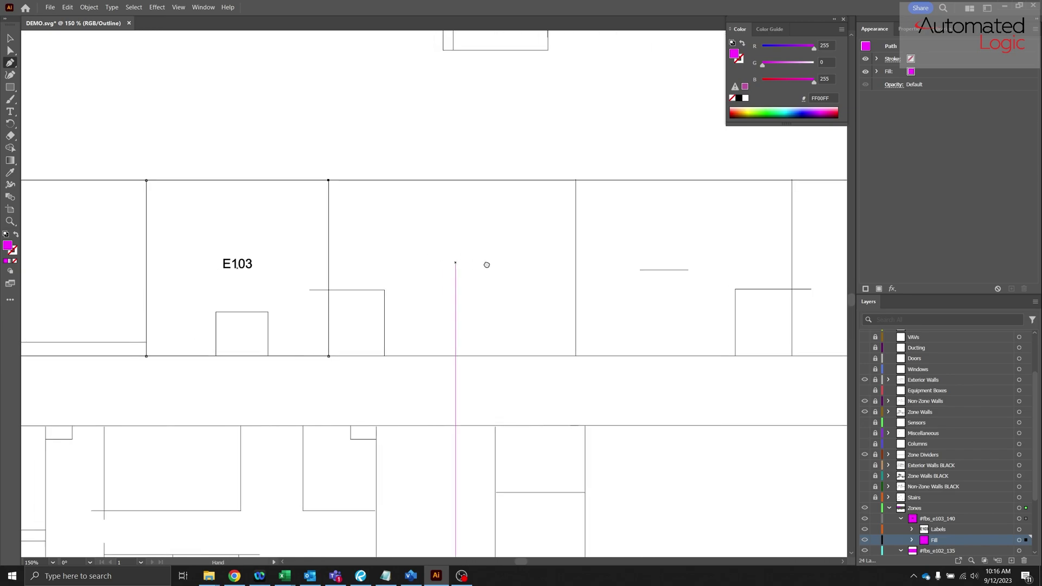
Lock the #fbs_e103_140 zone layer and make its parent Zones layer the active layer.
{"action": "left_click", "coordinate": [876, 520]}
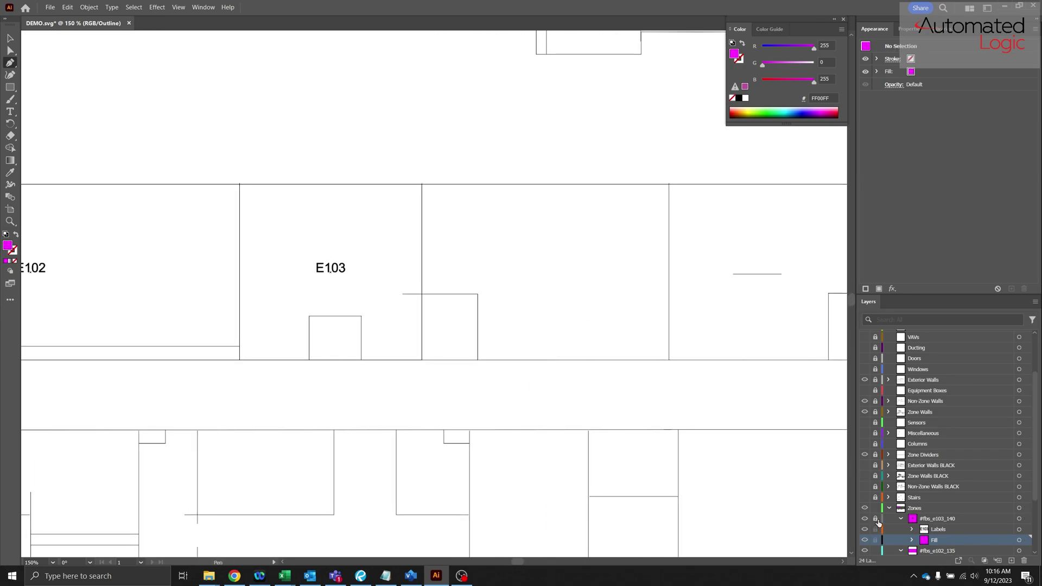
{"action": "scroll", "coordinate": [477, 264], "scroll_direction": "up", "scroll_amount": 1}
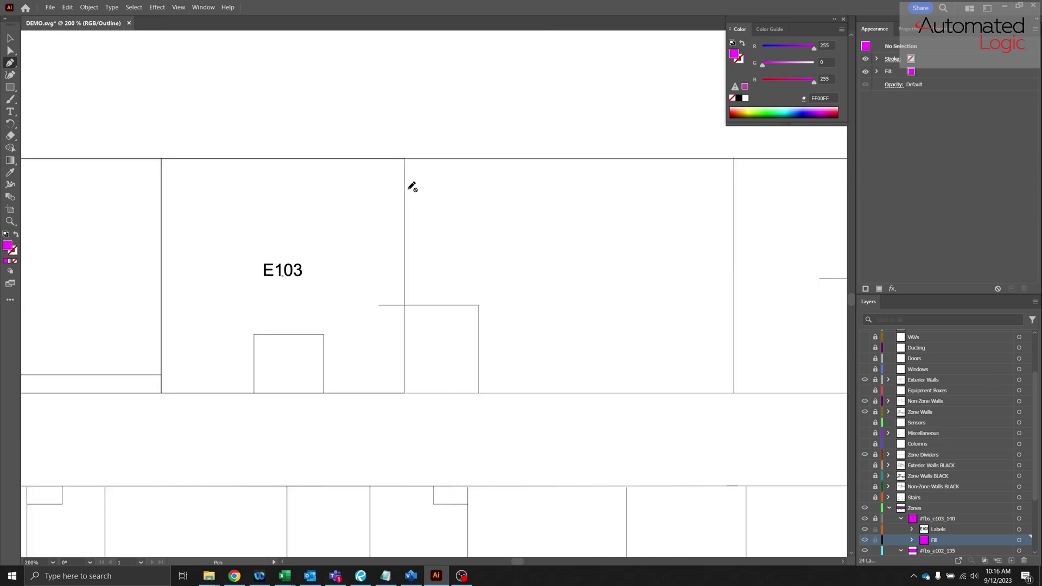
{"action": "scroll", "coordinate": [554, 301], "scroll_direction": "right", "scroll_amount": 2}
{"action": "left_click", "coordinate": [925, 510]}
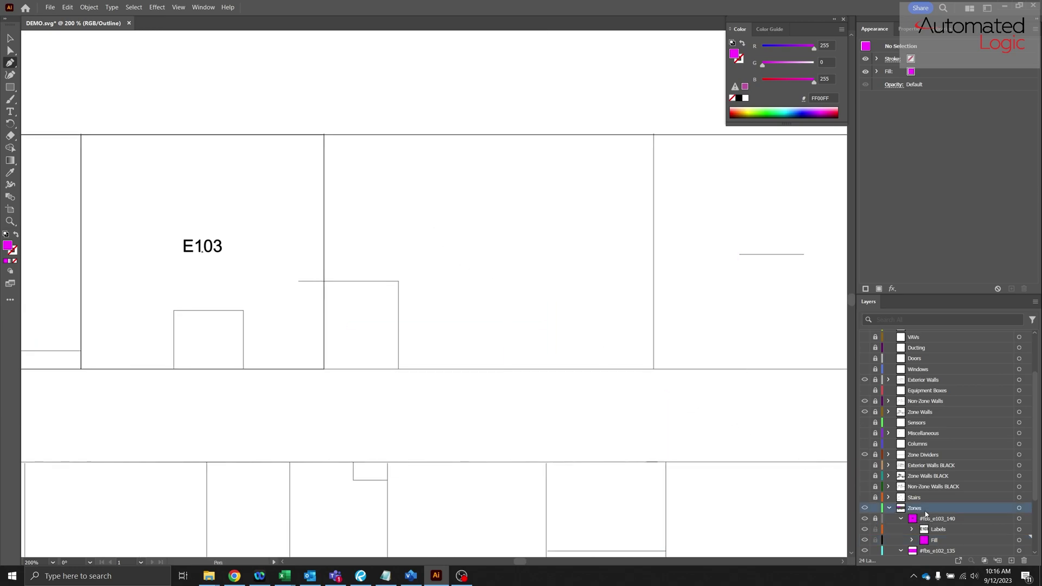
Trace the room right of E103 in the Zones layer with the Pen tool, clockwise from its upper-left to its lower-left corner.
{"action": "scroll", "coordinate": [326, 135], "scroll_direction": "up", "scroll_amount": 4}
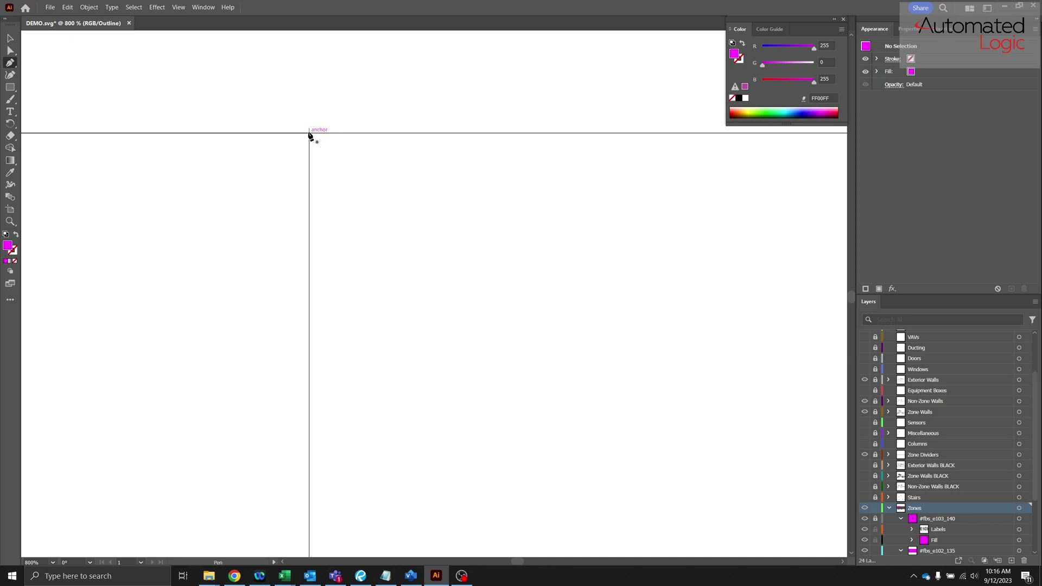
{"action": "scroll", "coordinate": [309, 136], "scroll_direction": "down", "scroll_amount": 4}
{"action": "left_click", "coordinate": [318, 137]}
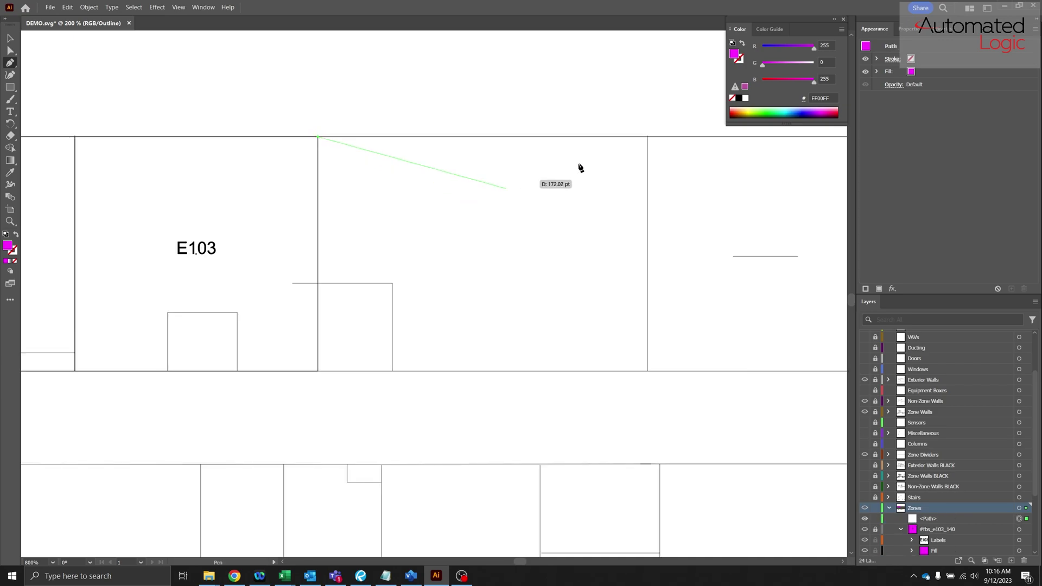
{"action": "left_click", "coordinate": [647, 137]}
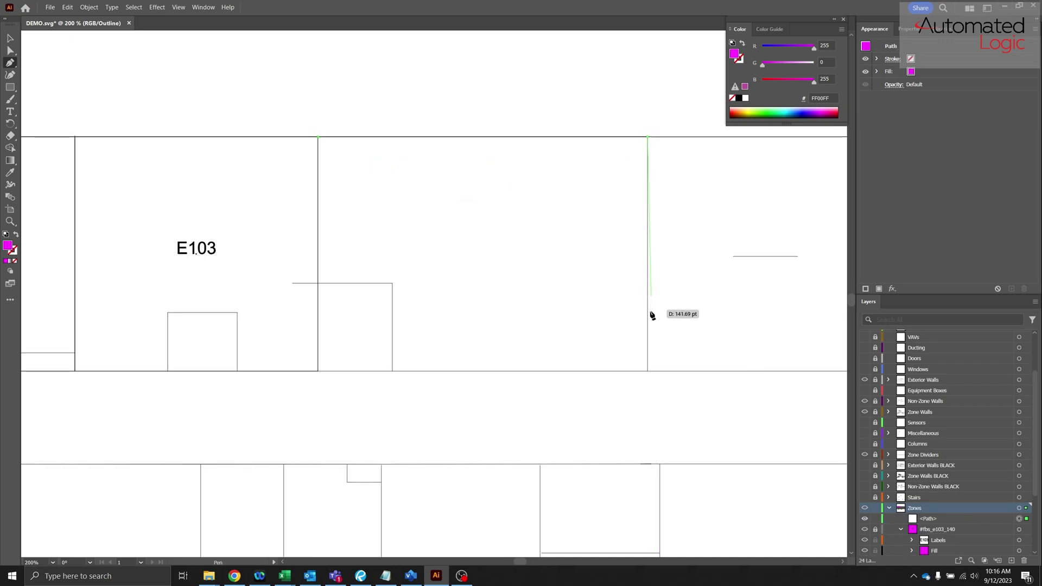
{"action": "left_click", "coordinate": [647, 372]}
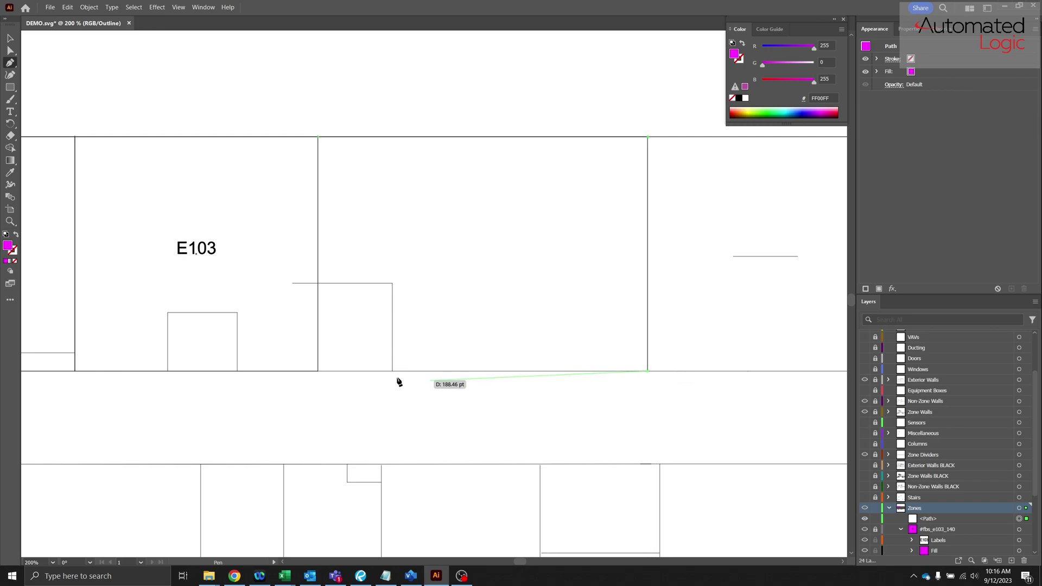
{"action": "left_click", "coordinate": [318, 372]}
Close the outline at its upper-left corner and turn it into a programmable object with Zone From Selection, associated with E104.
{"action": "left_click", "coordinate": [318, 136]}
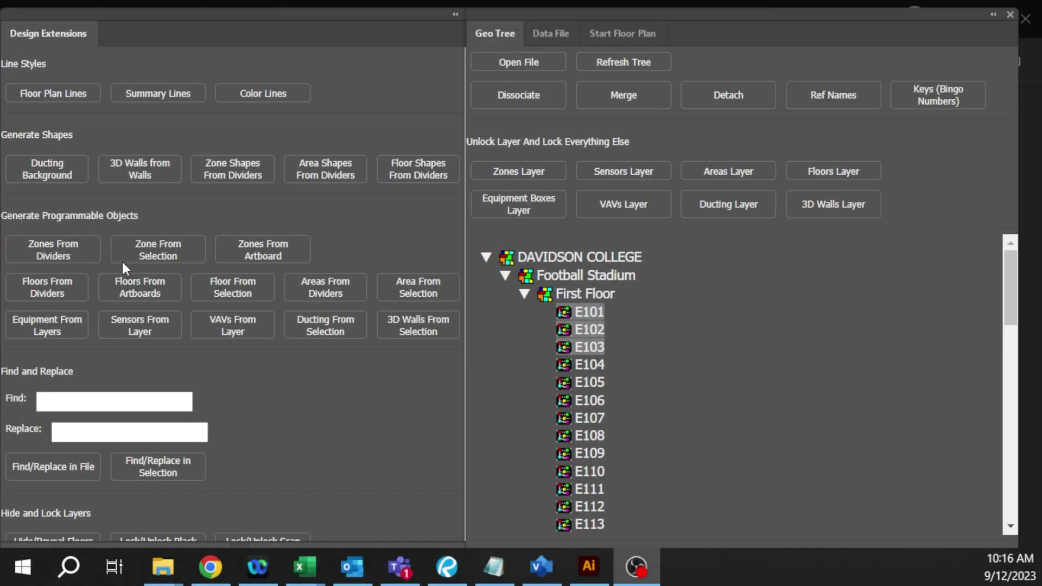
{"action": "left_click", "coordinate": [139, 253]}
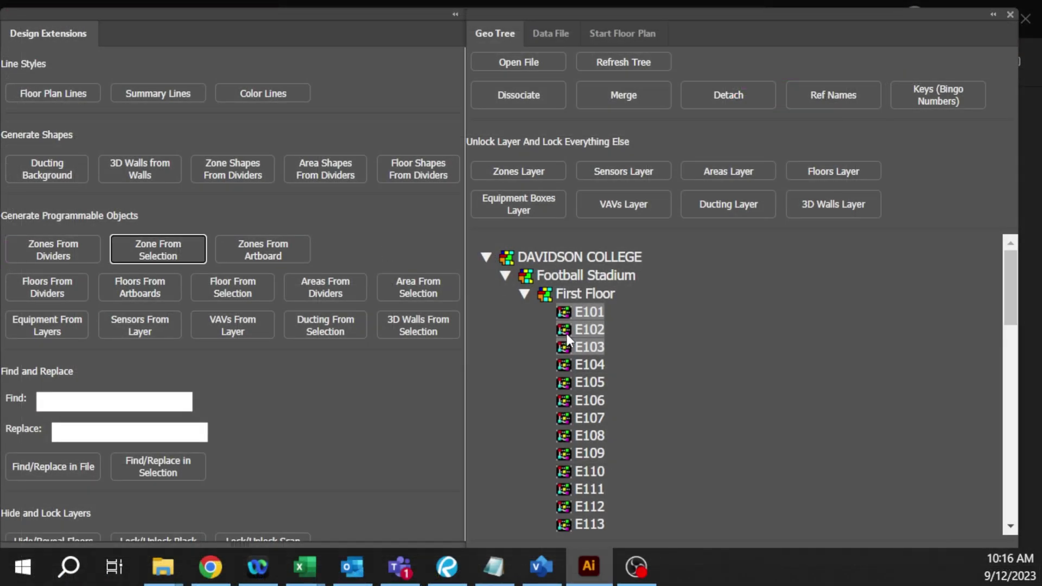
{"action": "left_click", "coordinate": [586, 365], "text": "ctrl"}
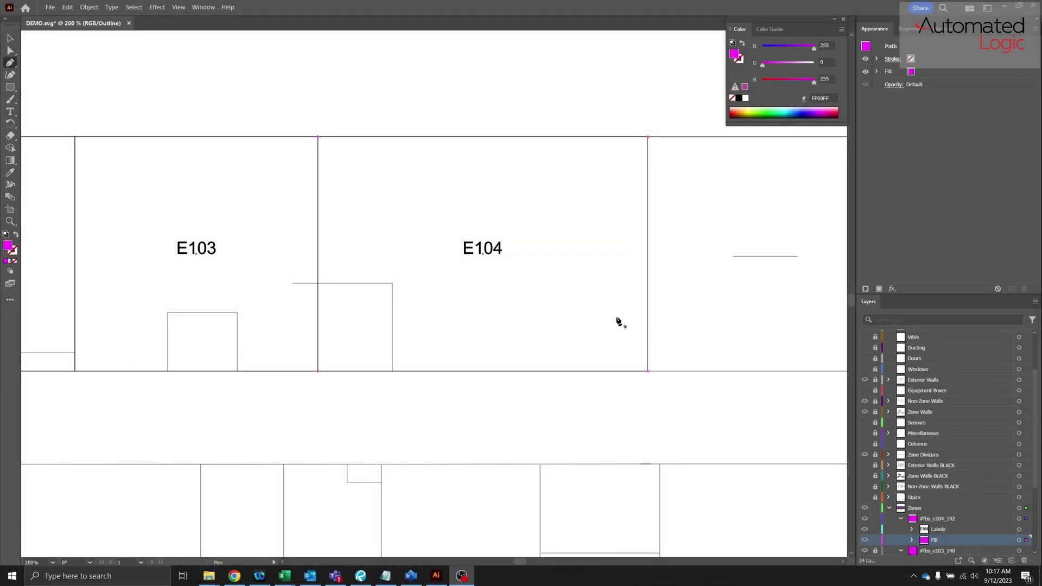
Trace the room right of E104 with the Pen tool, from its upper-right corner through its upper-left to its lower-left corner.
{"action": "scroll", "coordinate": [619, 321], "scroll_direction": "down", "scroll_amount": 2}
{"action": "left_click_drag", "start_coordinate": [601, 316], "coordinate": [409, 286]}
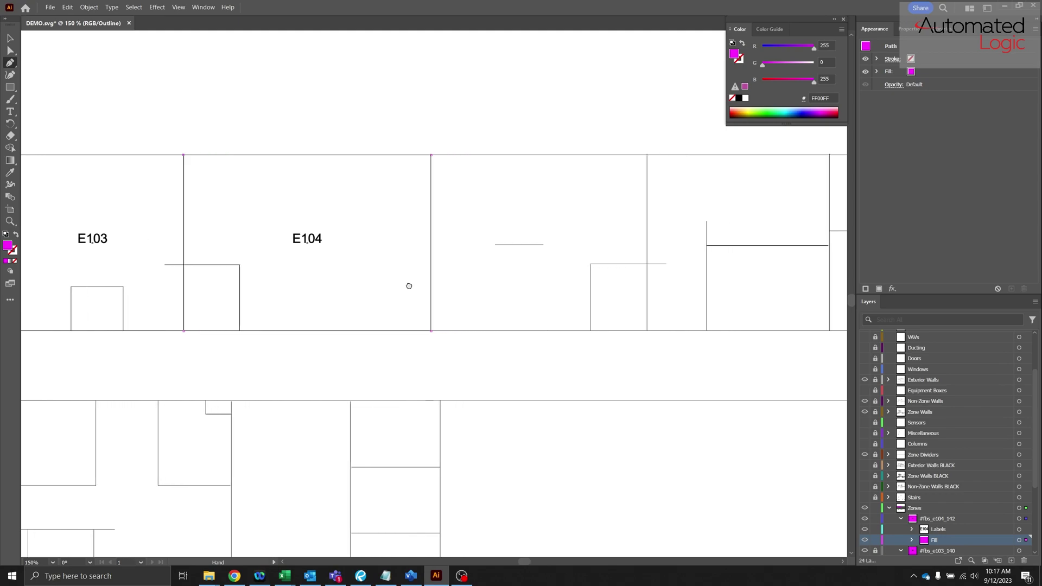
{"action": "scroll", "coordinate": [645, 156], "scroll_direction": "up", "scroll_amount": 2}
{"action": "scroll", "coordinate": [644, 155], "scroll_direction": "up", "scroll_amount": 1}
{"action": "left_click", "coordinate": [654, 161]}
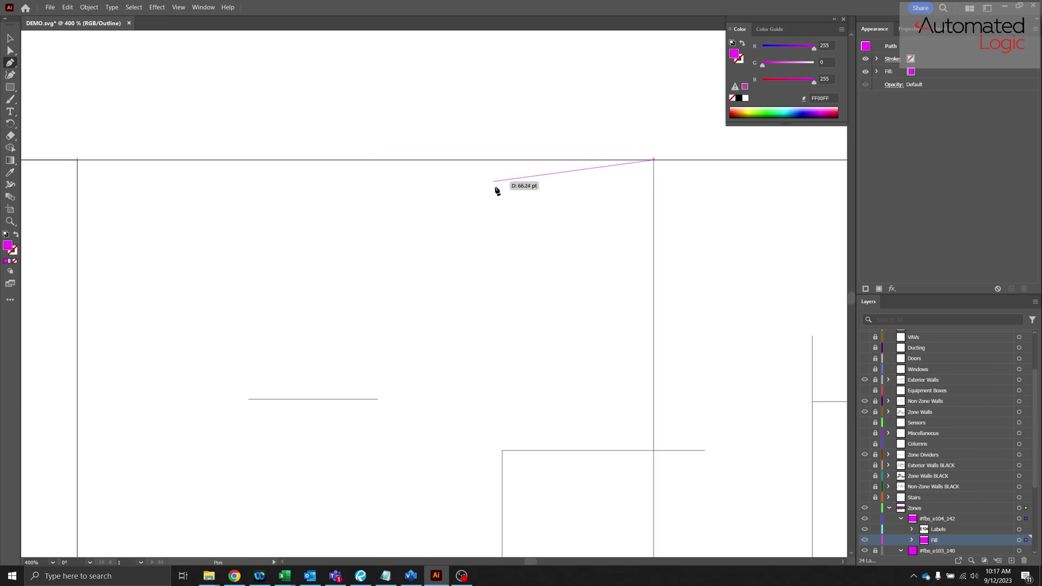
{"action": "scroll", "coordinate": [496, 239], "scroll_direction": "down", "scroll_amount": 3}
{"action": "scroll", "coordinate": [333, 184], "scroll_direction": "up", "scroll_amount": 1}
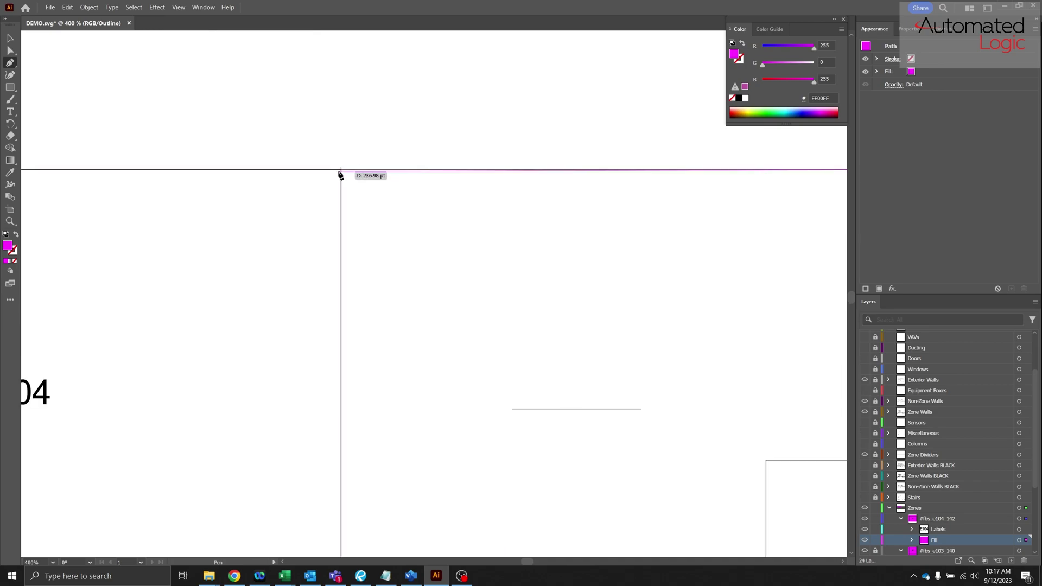
{"action": "left_click", "coordinate": [342, 170]}
{"action": "scroll", "coordinate": [342, 169], "scroll_direction": "up", "scroll_amount": 3}
{"action": "scroll", "coordinate": [434, 365], "scroll_direction": "down", "scroll_amount": 2}
{"action": "scroll", "coordinate": [379, 304], "scroll_direction": "down", "scroll_amount": 1}
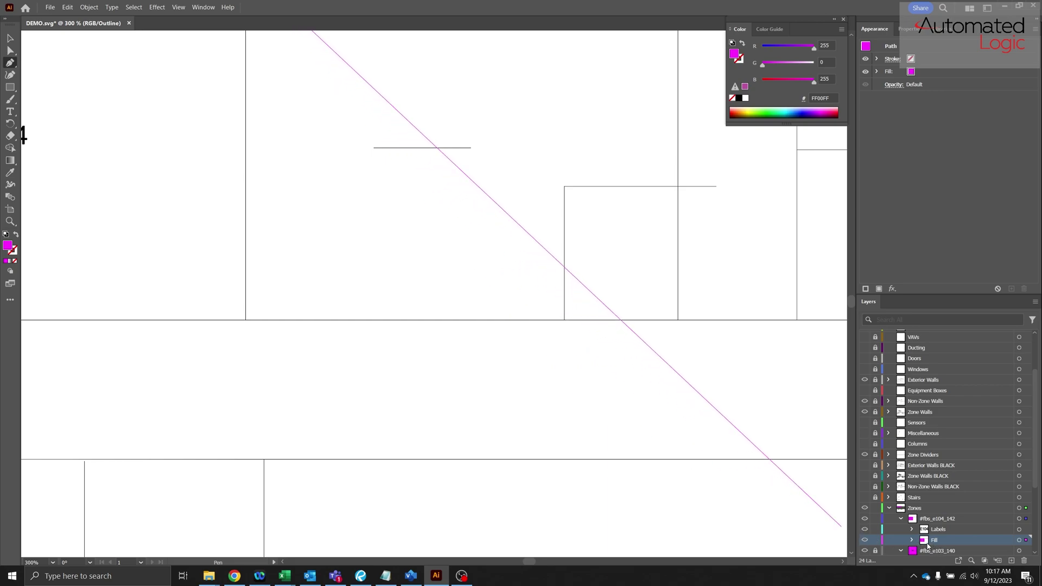
{"action": "left_click", "coordinate": [246, 320]}
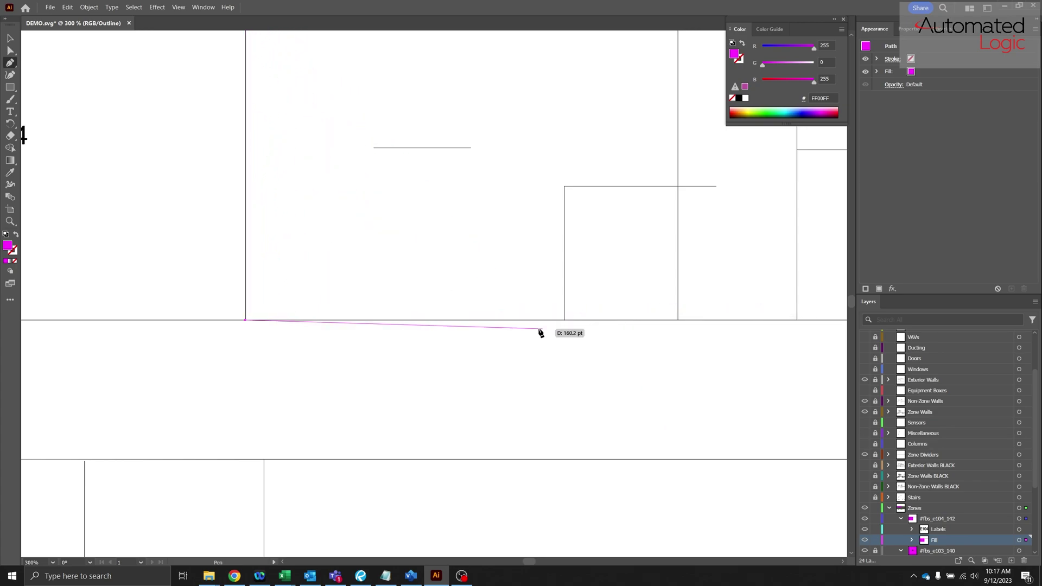
Continue the outline around the lower-right notch, close it at its starting corner and turn it into a programmable object with Zone From Selection.
{"action": "left_click", "coordinate": [565, 320]}
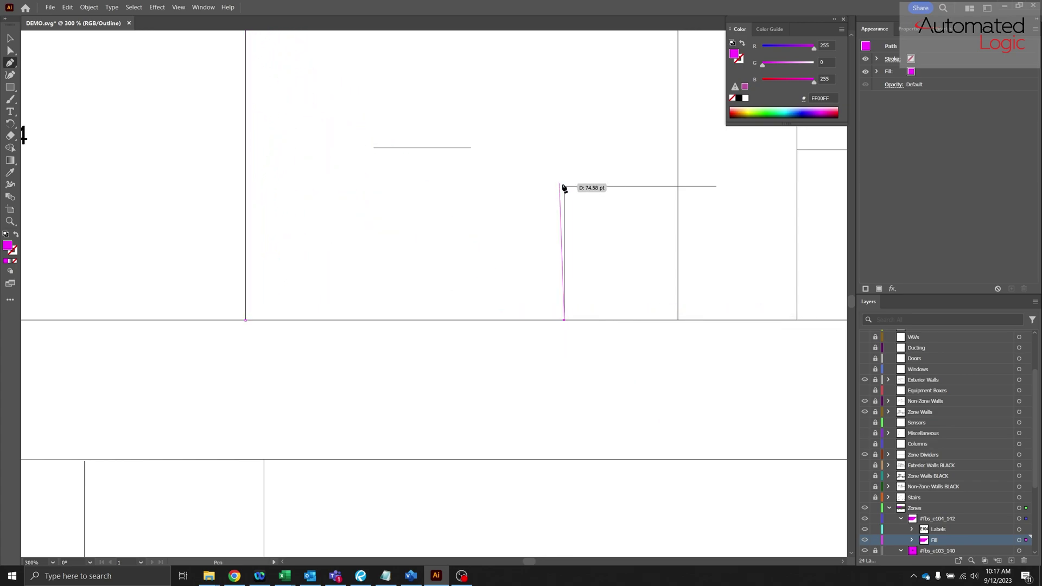
{"action": "left_click", "coordinate": [565, 187]}
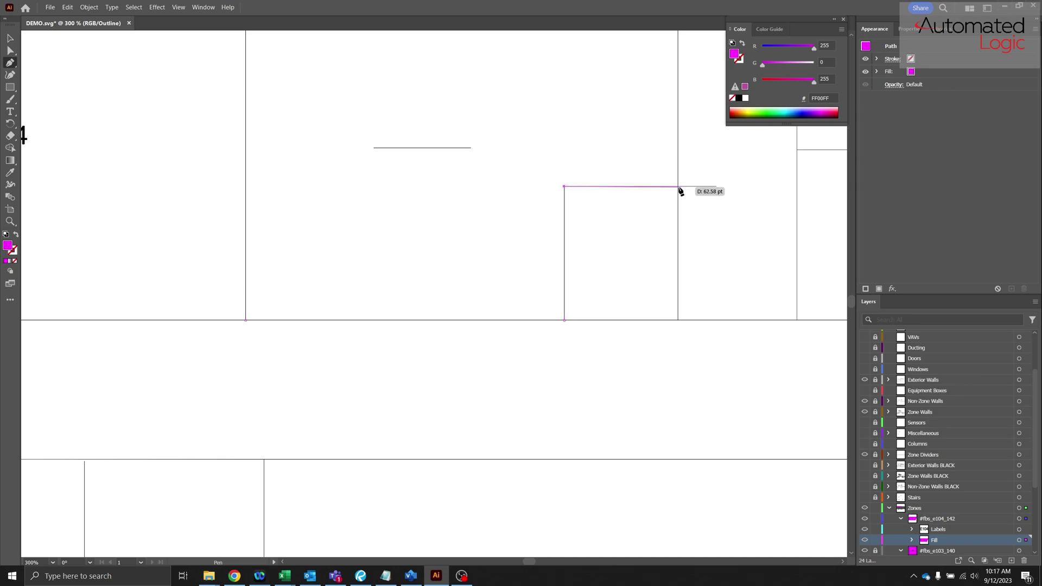
{"action": "left_click", "coordinate": [678, 187]}
{"action": "scroll", "coordinate": [678, 187], "scroll_direction": "down", "scroll_amount": 3}
{"action": "scroll", "coordinate": [668, 163], "scroll_direction": "up", "scroll_amount": 1}
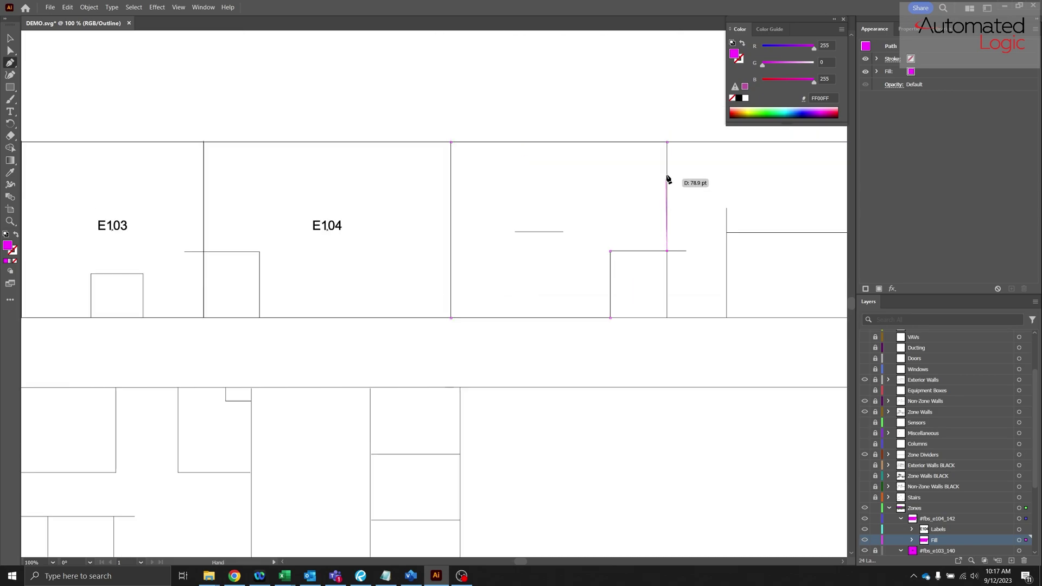
{"action": "left_click", "coordinate": [668, 142]}
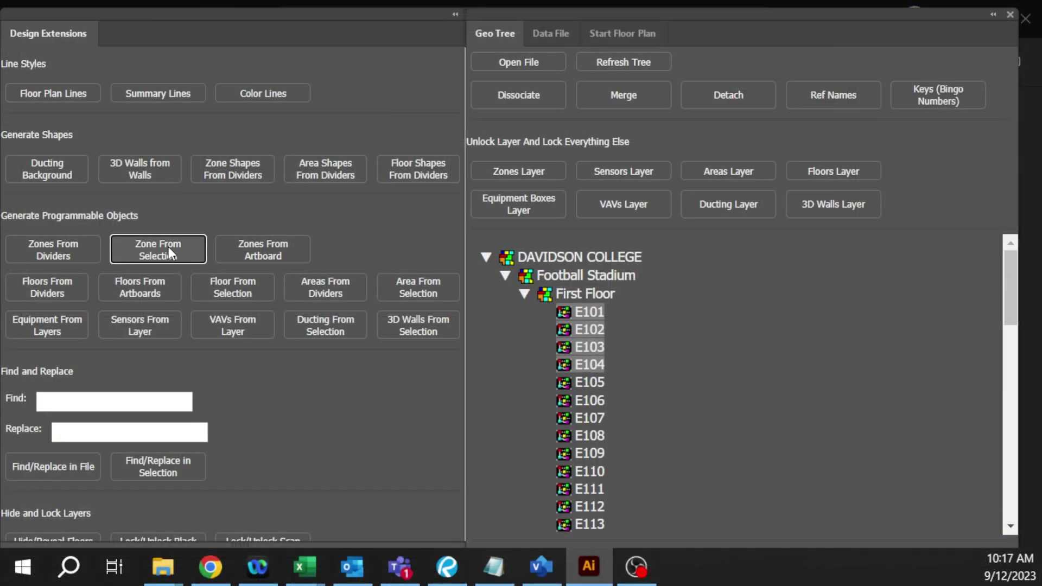
{"action": "left_click", "coordinate": [169, 249]}
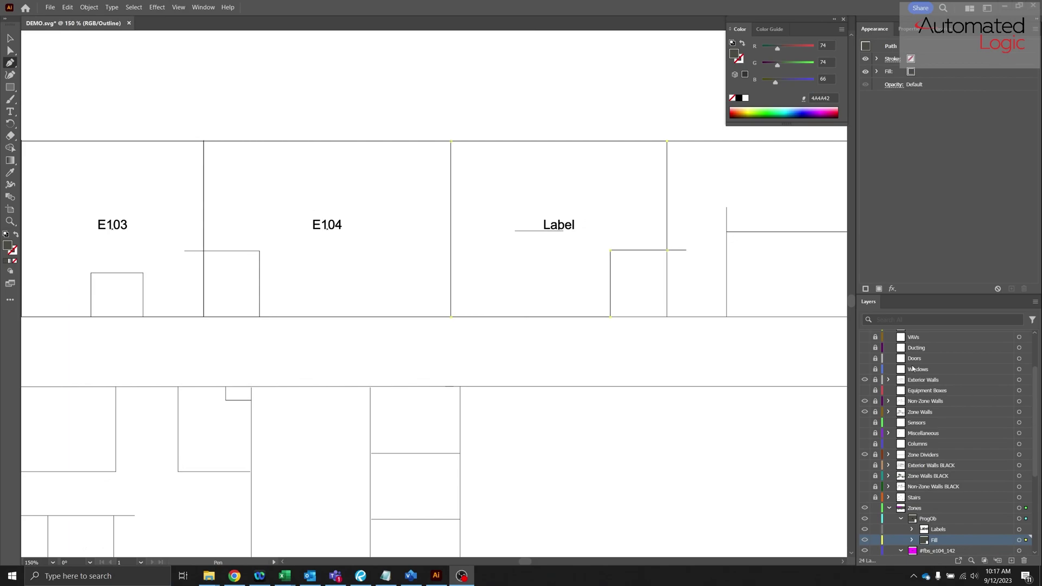
Expand the new ProgOb zone's Fill layer, lock the ProgOb layer and make its parent Zones layer the active layer.
{"action": "scroll", "coordinate": [735, 193], "scroll_direction": "up", "scroll_amount": 2}
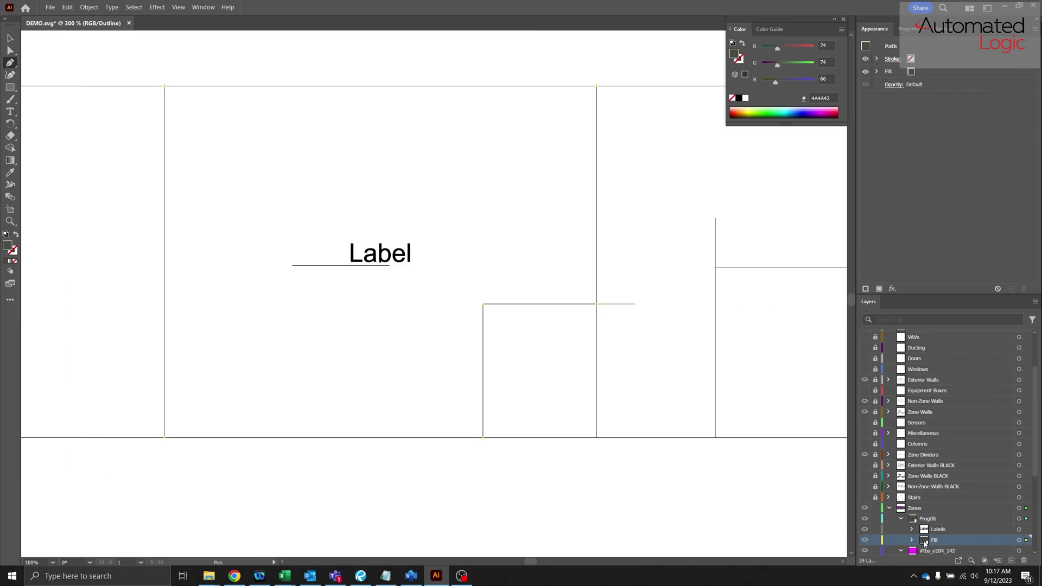
{"action": "left_click", "coordinate": [912, 540]}
{"action": "scroll", "coordinate": [947, 534], "scroll_direction": "down", "scroll_amount": 1}
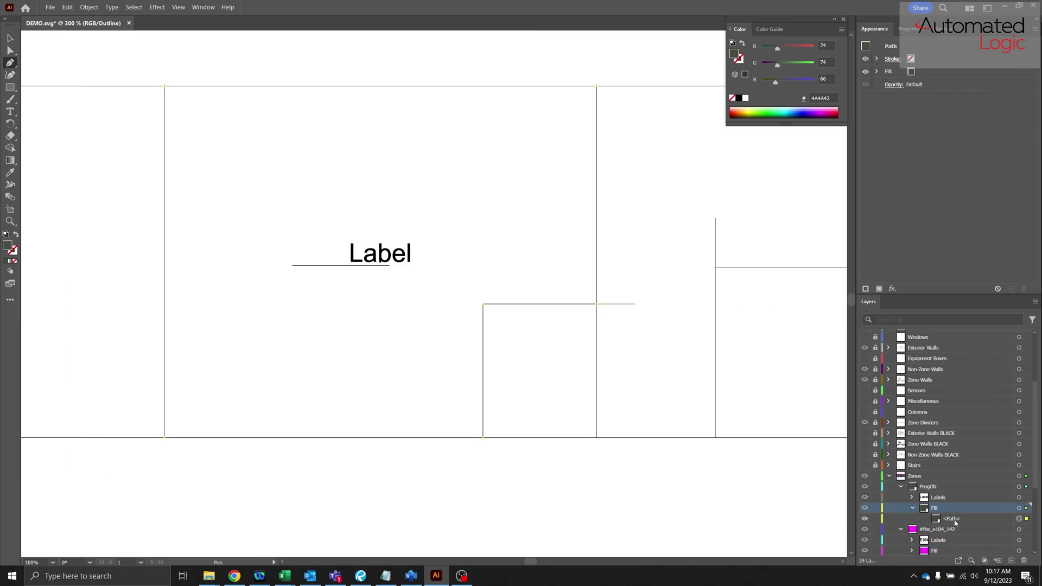
{"action": "scroll", "coordinate": [944, 550], "scroll_direction": "down", "scroll_amount": 1}
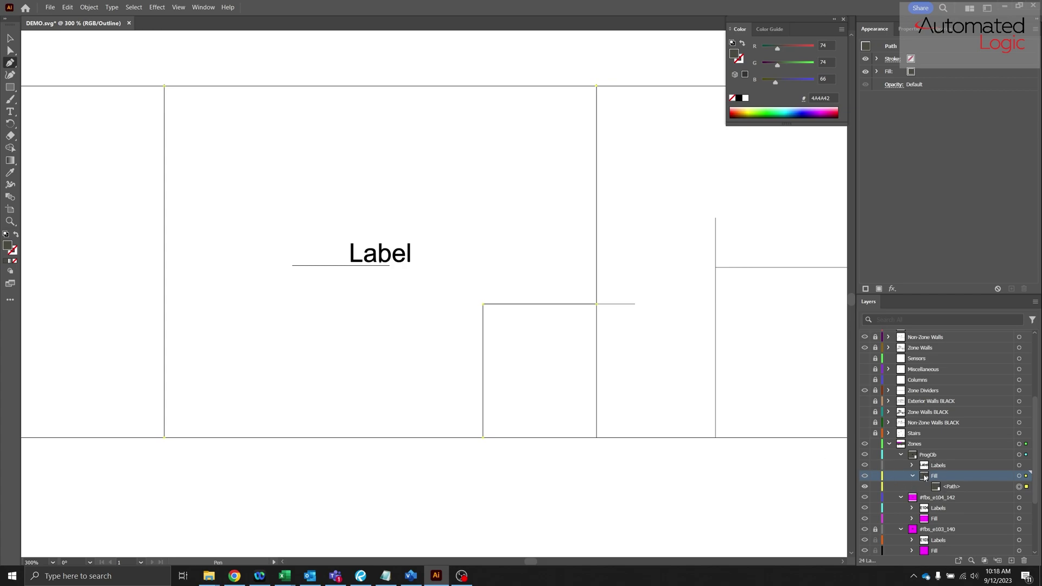
{"action": "left_click", "coordinate": [876, 455]}
{"action": "left_click_drag", "start_coordinate": [606, 277], "coordinate": [414, 272]}
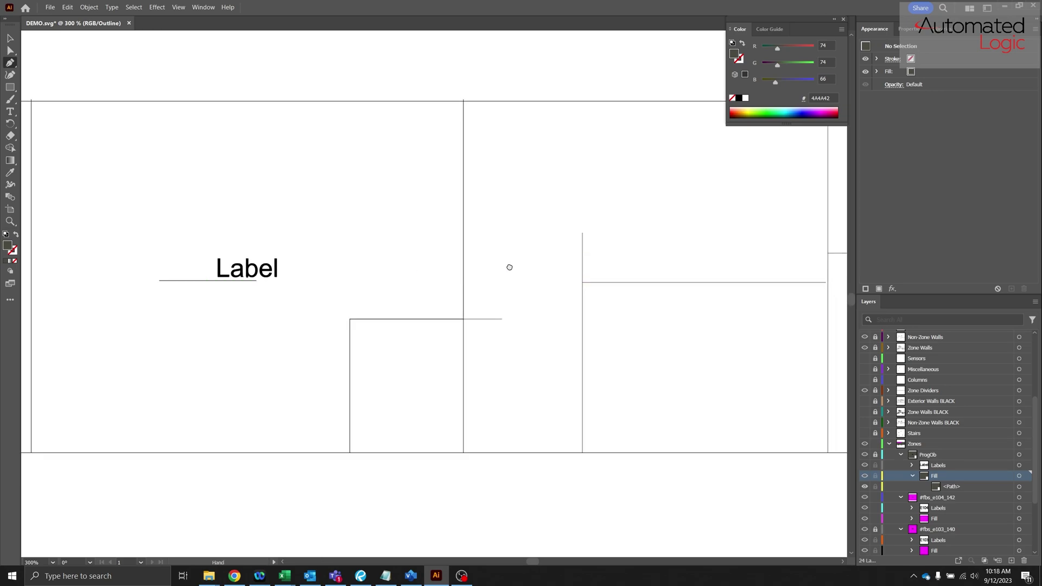
{"action": "left_click_drag", "start_coordinate": [510, 268], "coordinate": [363, 243]}
{"action": "scroll", "coordinate": [364, 244], "scroll_direction": "up", "scroll_amount": 1}
{"action": "scroll", "coordinate": [384, 221], "scroll_direction": "down", "scroll_amount": 2}
{"action": "scroll", "coordinate": [351, 125], "scroll_direction": "up", "scroll_amount": 1}
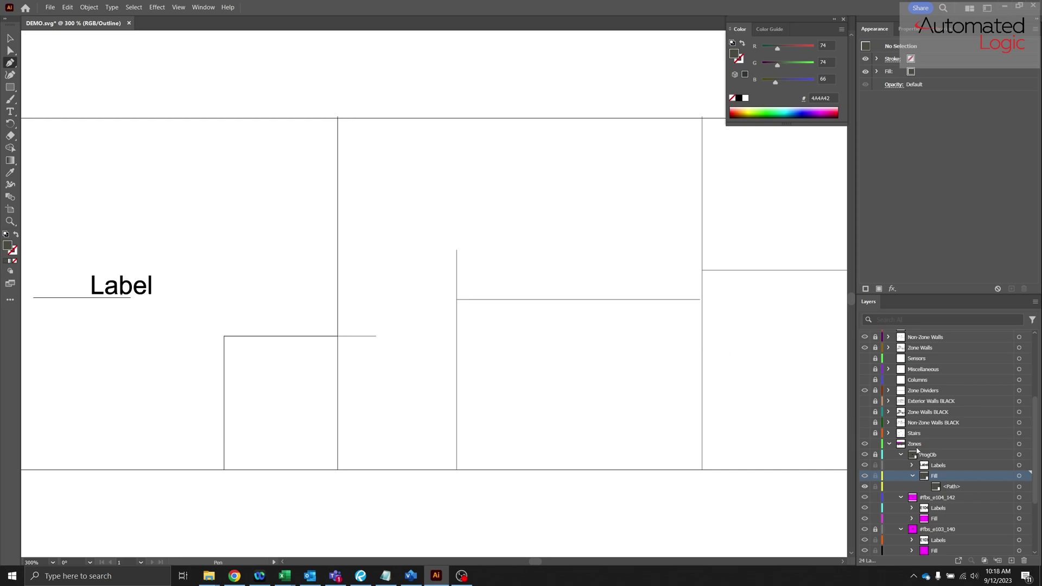
{"action": "left_click", "coordinate": [915, 447]}
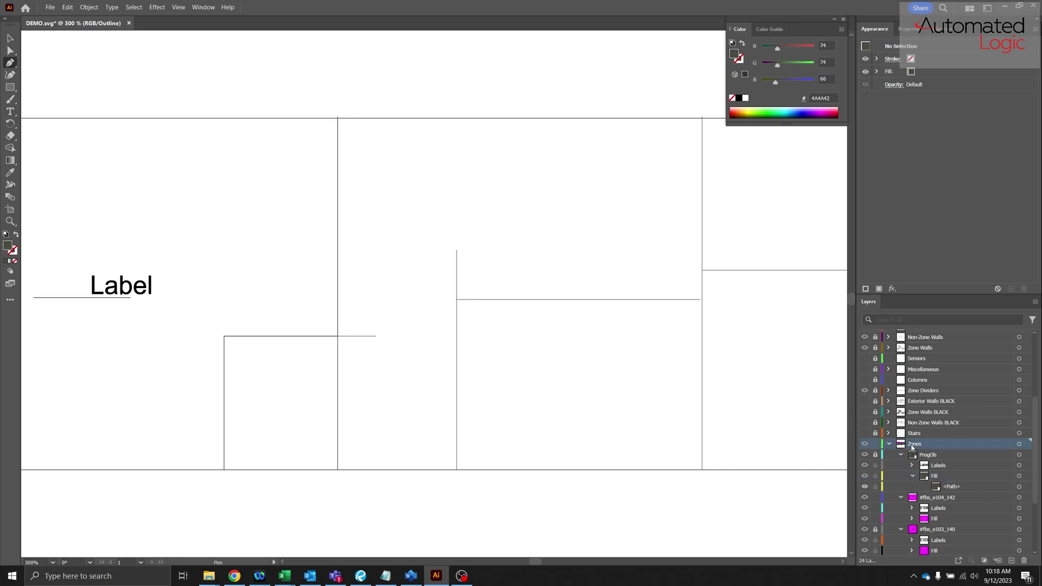
Trace the closed L-shaped room right of the unassigned Label zone with the Pen tool, clockwise from its upper-left corner.
{"action": "left_click", "coordinate": [337, 118]}
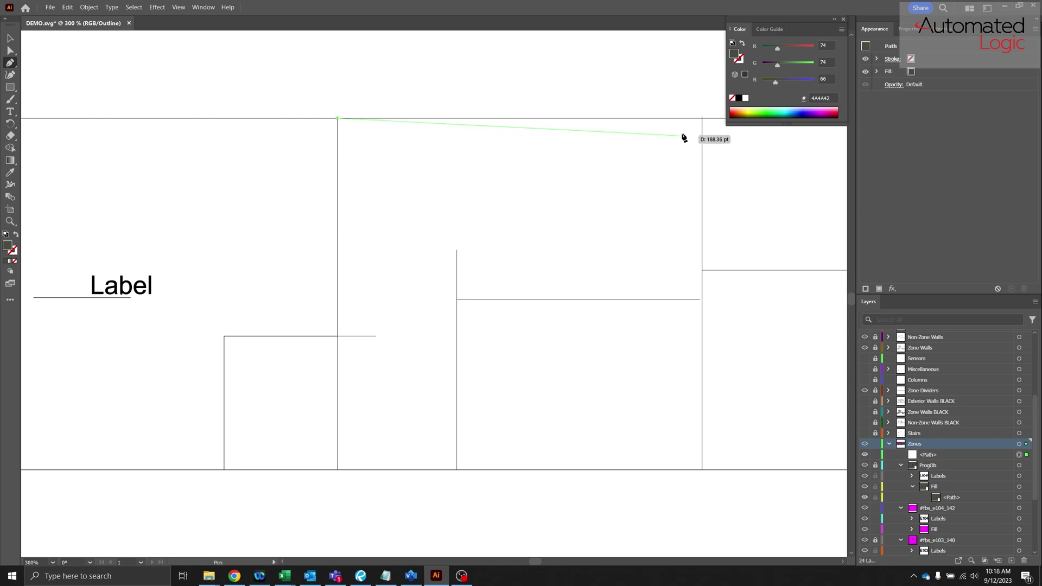
{"action": "left_click", "coordinate": [702, 118]}
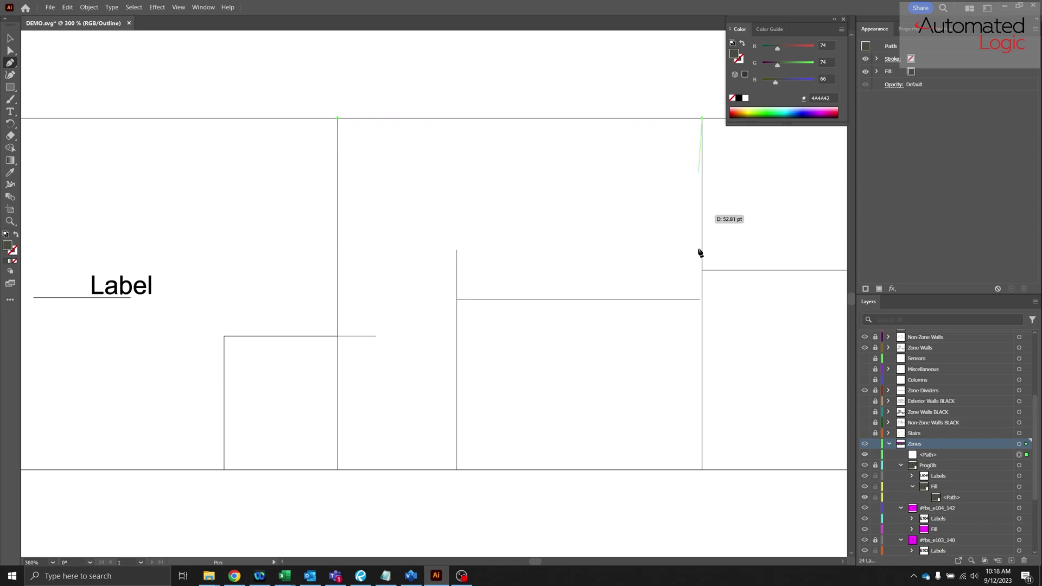
{"action": "scroll", "coordinate": [704, 302], "scroll_direction": "up", "scroll_amount": 4}
{"action": "left_click", "coordinate": [701, 300]}
{"action": "scroll", "coordinate": [449, 283], "scroll_direction": "down", "scroll_amount": 4}
{"action": "left_click", "coordinate": [266, 286]}
{"action": "left_click", "coordinate": [266, 456]}
{"action": "left_click", "coordinate": [147, 457]}
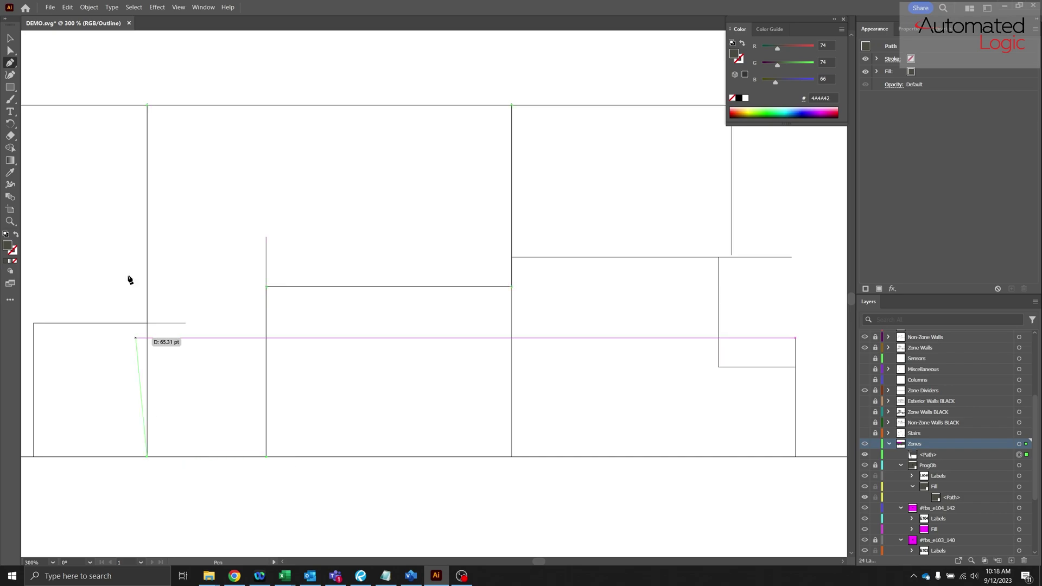
{"action": "left_click", "coordinate": [148, 105]}
Turn the L-shaped outline into a programmable object with Zone From Selection and associate it with E105.
{"action": "key", "text": "ctrl+minus"}
{"action": "key", "text": "ctrl+minus"}
{"action": "key", "text": "ctrl+minus"}
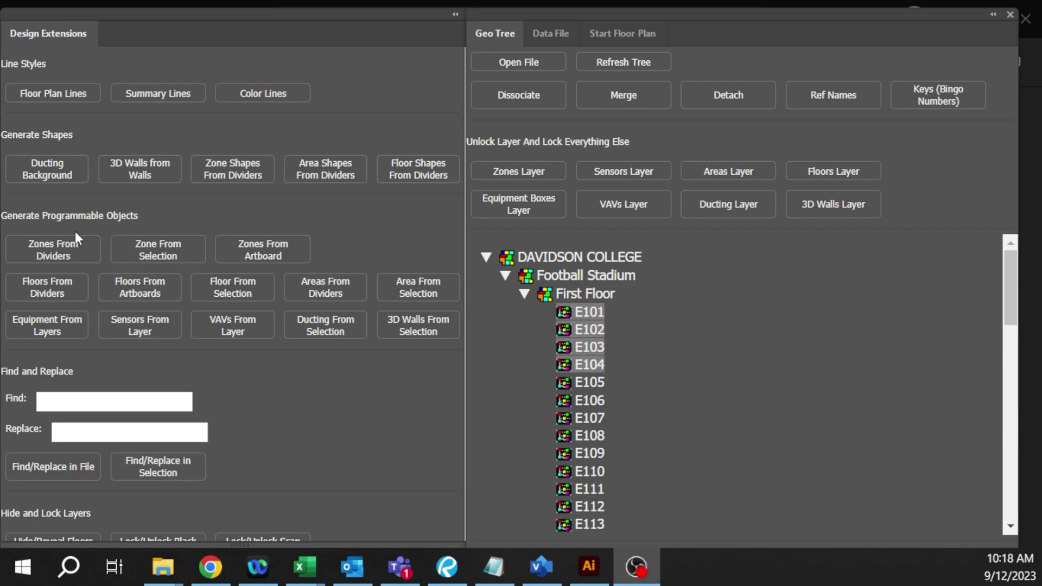
{"action": "left_click", "coordinate": [162, 249]}
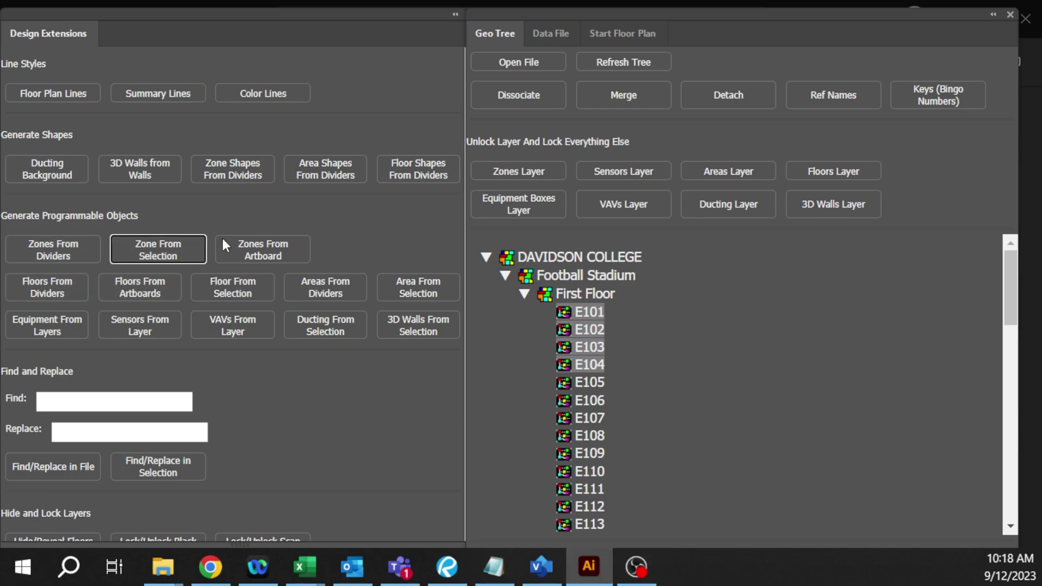
{"action": "left_click", "coordinate": [597, 384], "text": "ctrl"}
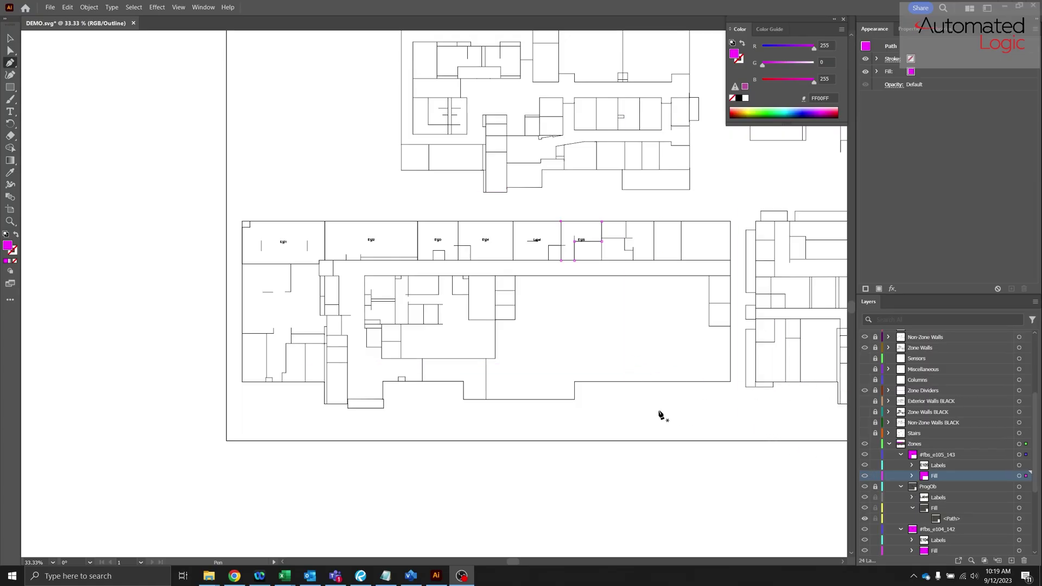
Deselect the E105 outline and switch the document from Outline to Preview view.
{"action": "left_click", "coordinate": [10, 50]}
{"action": "left_click", "coordinate": [535, 347]}
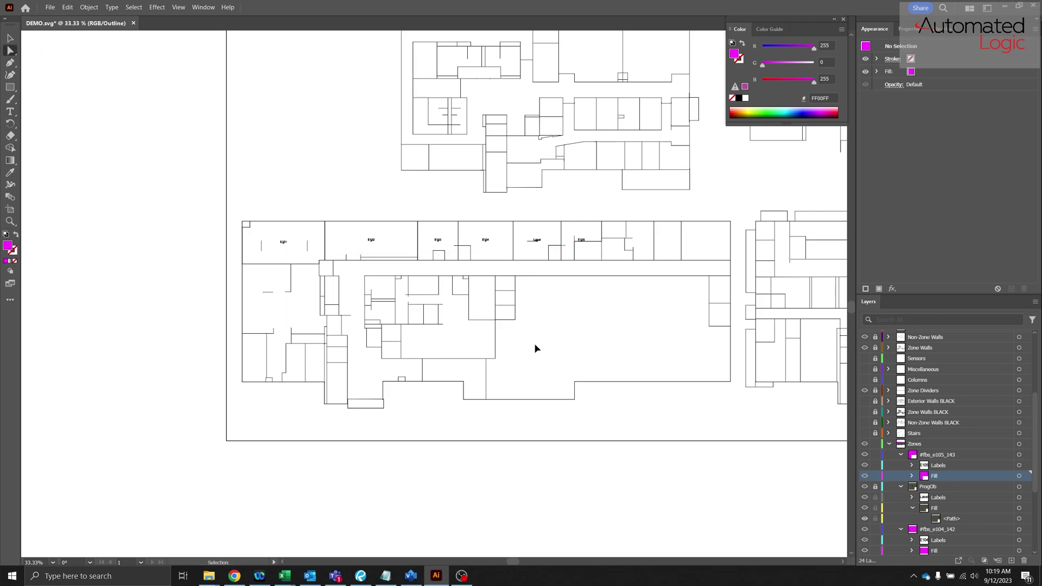
{"action": "key", "text": "ctrl+y"}
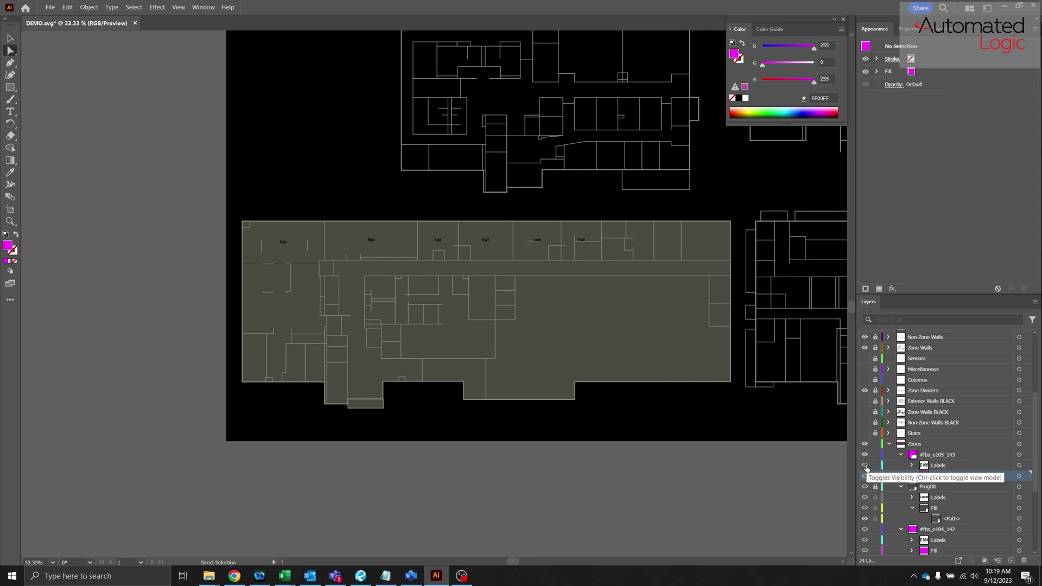
Switch the Fill layers of zones E105, E104, E103, E102 and E101 from outline to preview display.
{"action": "left_click", "coordinate": [867, 506], "text": "ctrl"}
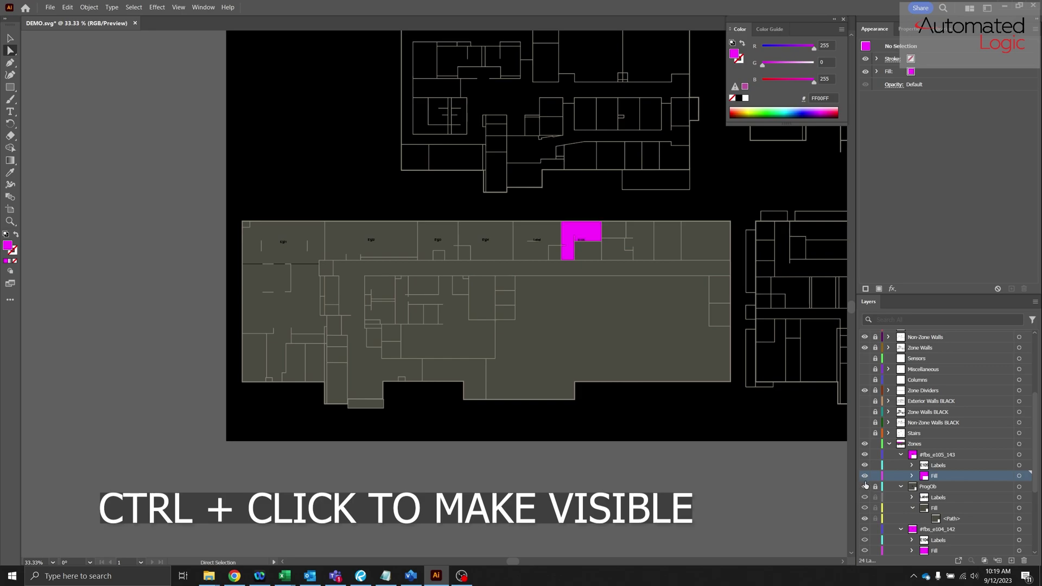
{"action": "scroll", "coordinate": [871, 526], "scroll_direction": "down", "scroll_amount": 3}
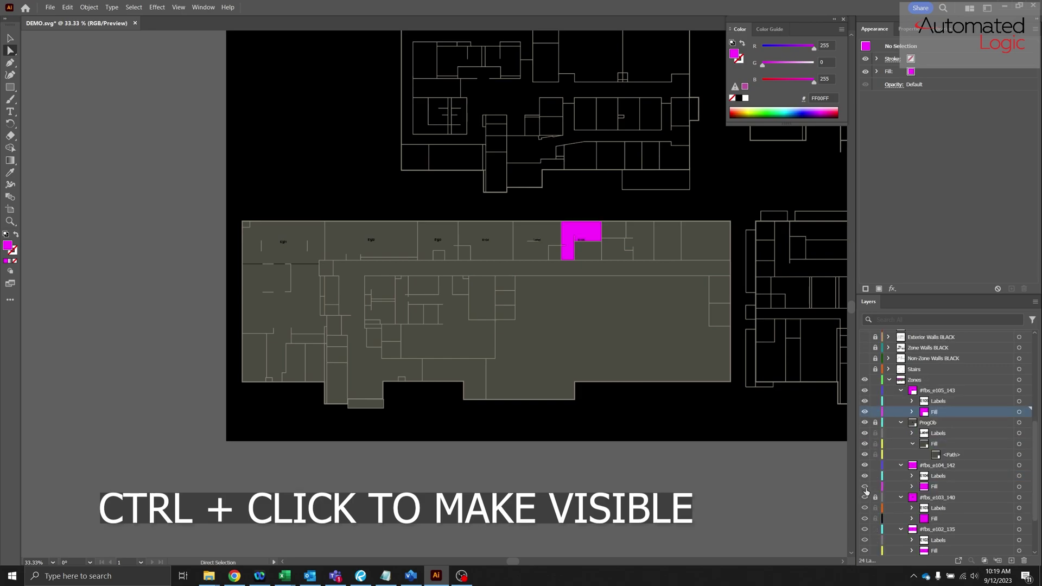
{"action": "left_click", "coordinate": [866, 488], "text": "ctrl"}
{"action": "left_click", "coordinate": [865, 518], "text": "ctrl"}
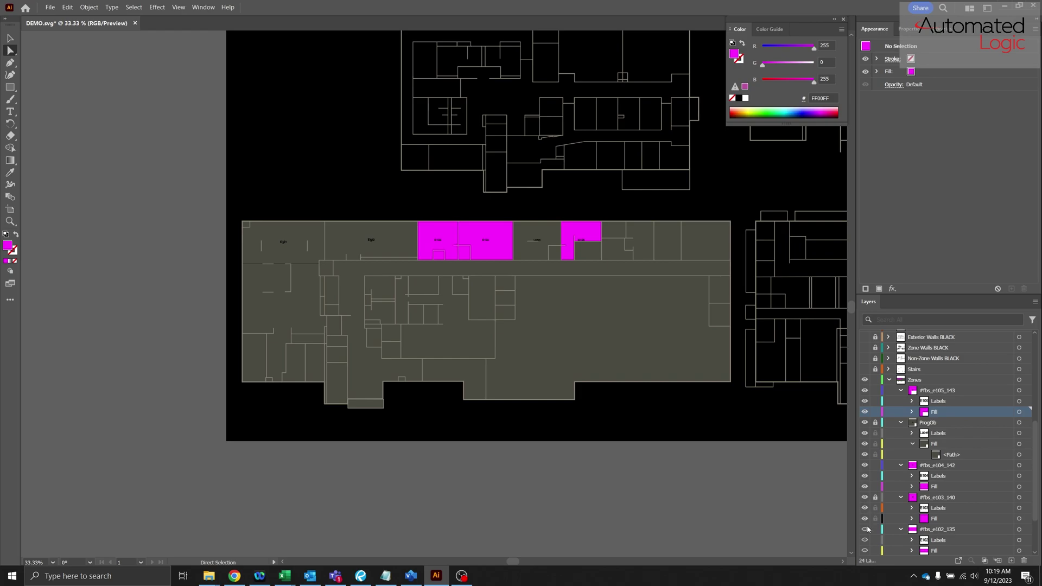
{"action": "scroll", "coordinate": [866, 542], "scroll_direction": "down", "scroll_amount": 3}
{"action": "left_click", "coordinate": [865, 487], "text": "ctrl"}
{"action": "left_click", "coordinate": [866, 518], "text": "ctrl"}
{"action": "left_click_drag", "start_coordinate": [418, 263], "coordinate": [361, 296]}
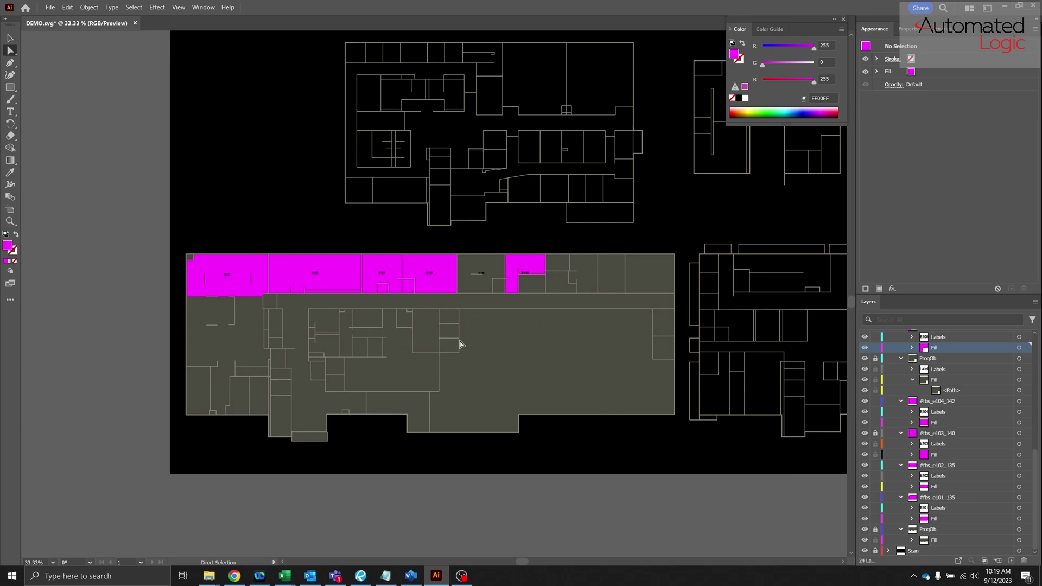
{"action": "left_click_drag", "start_coordinate": [526, 342], "coordinate": [470, 359]}
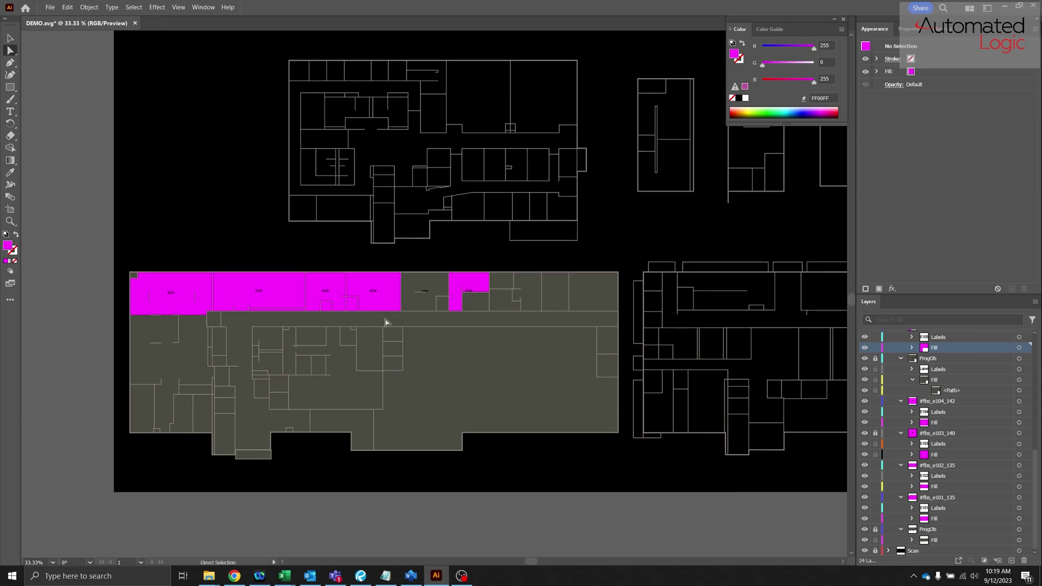